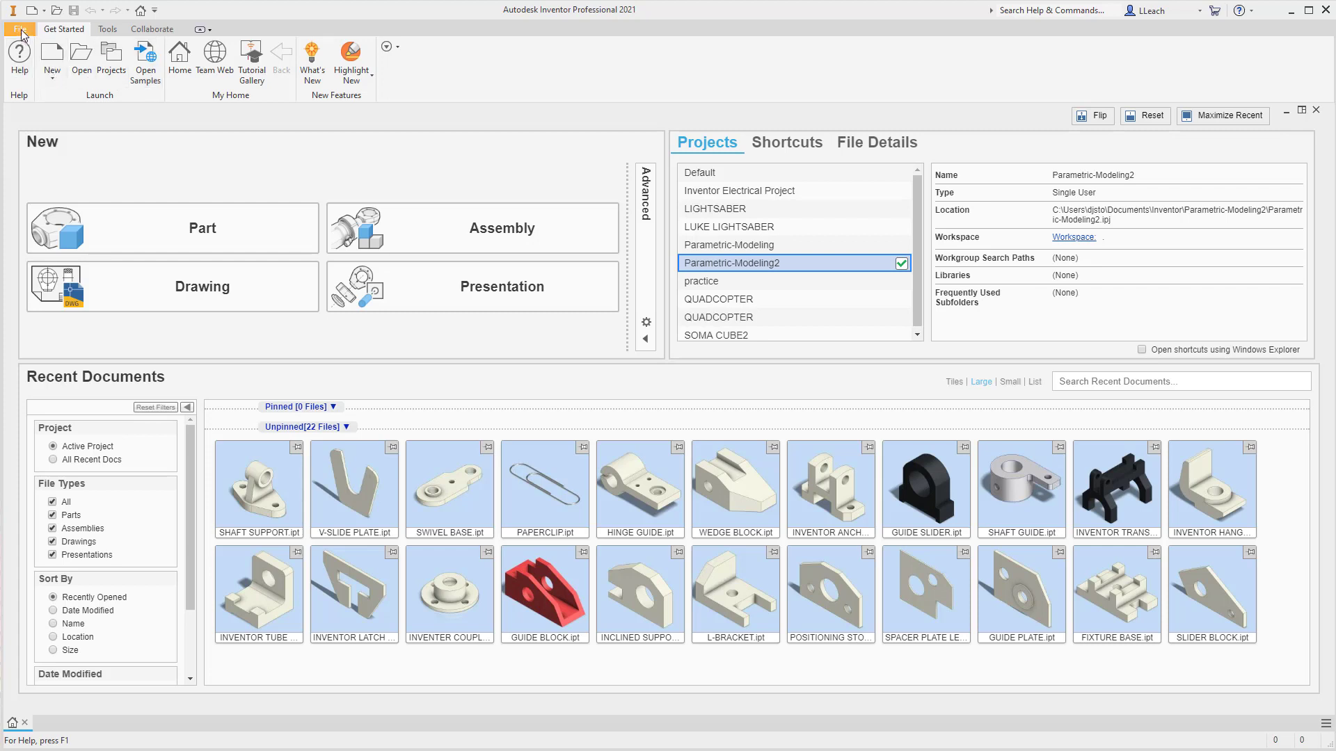
Create a new part, Part1, from the English Standard (in).ipt template.
click(52, 75)
click(66, 99)
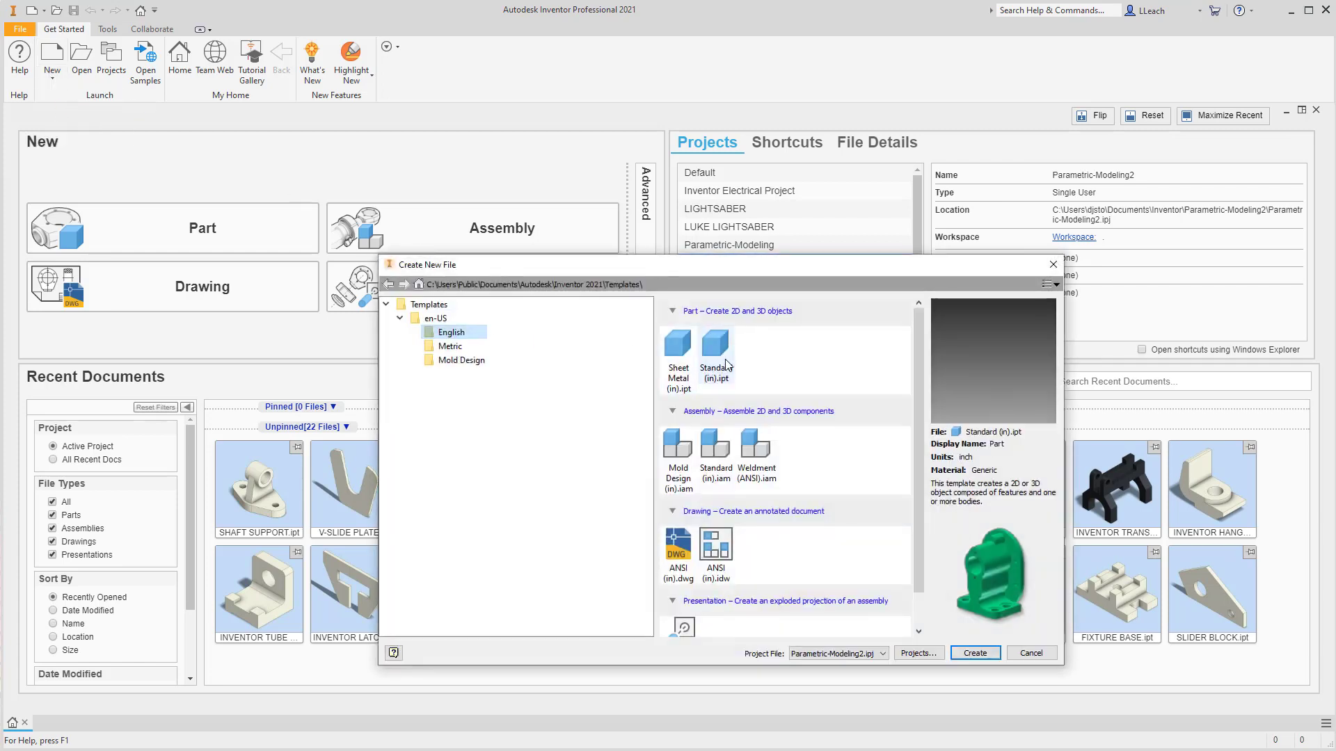
click(724, 363)
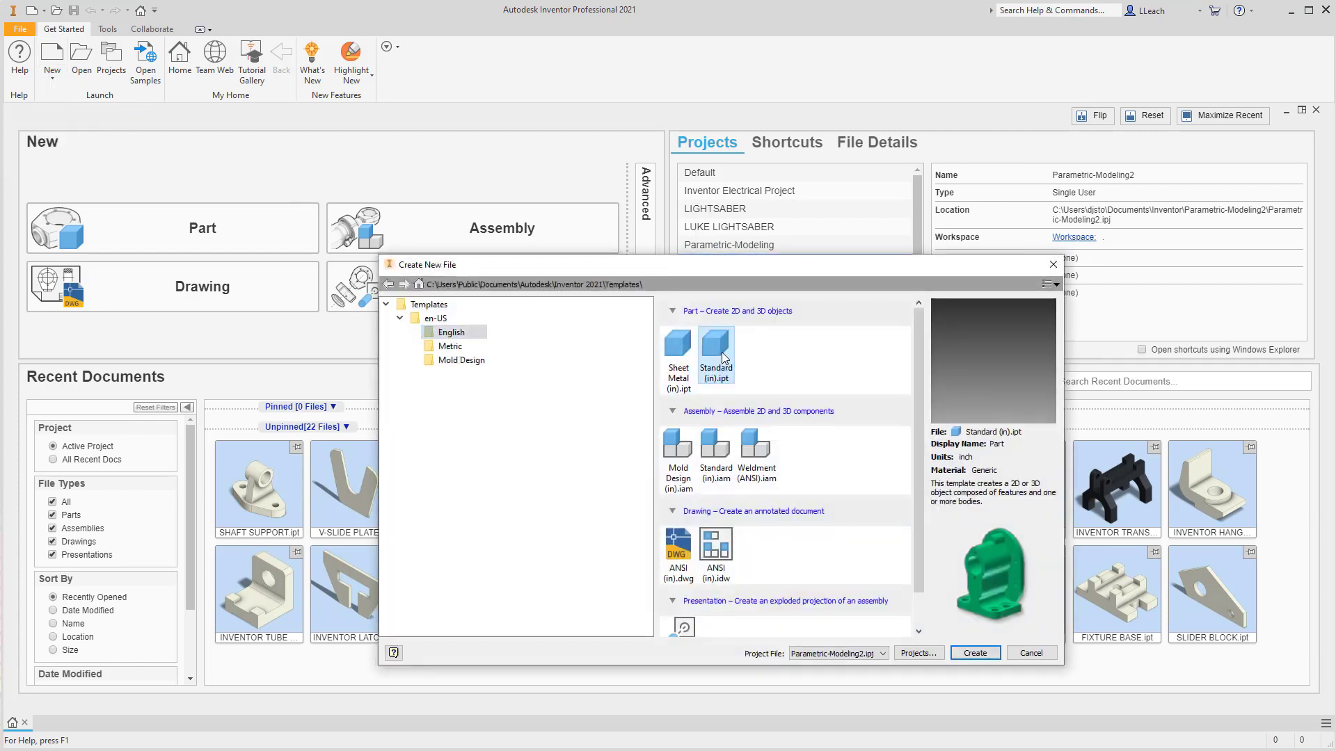
click(975, 653)
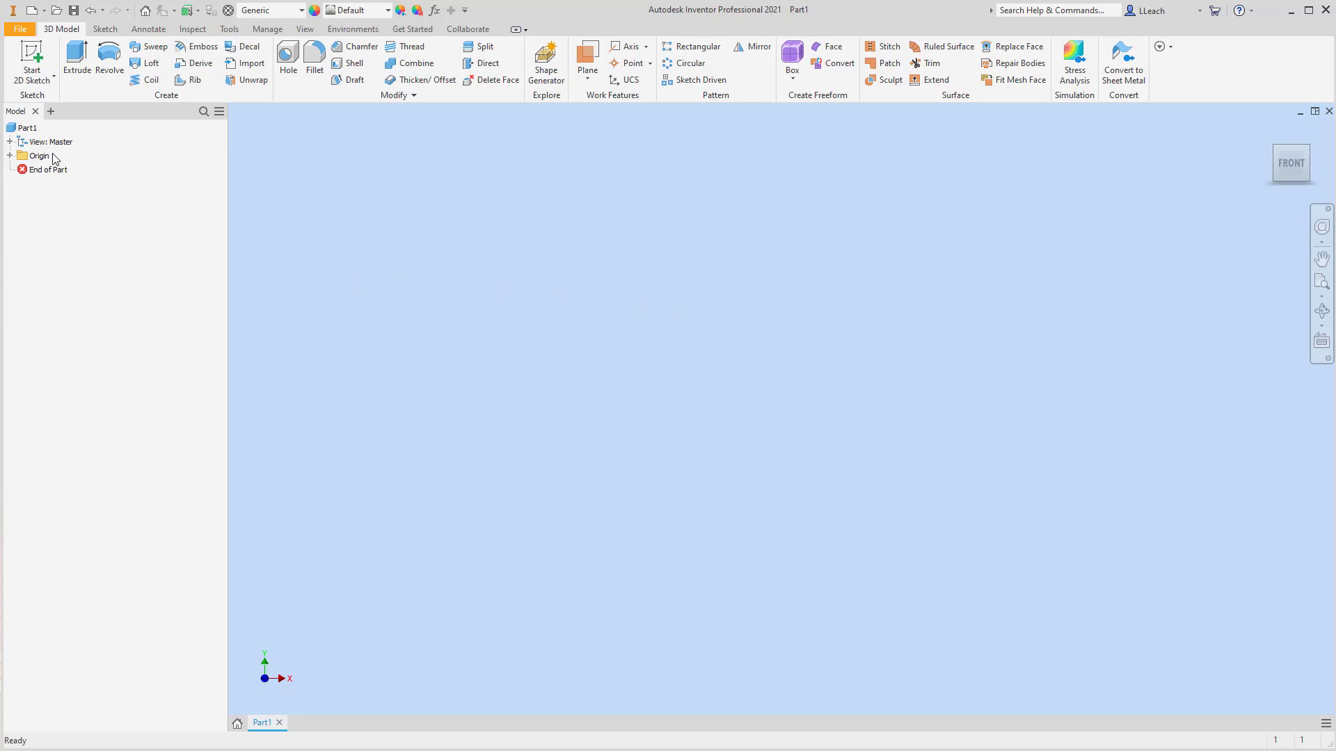
Start a new 2D sketch on the XZ origin plane.
click(42, 81)
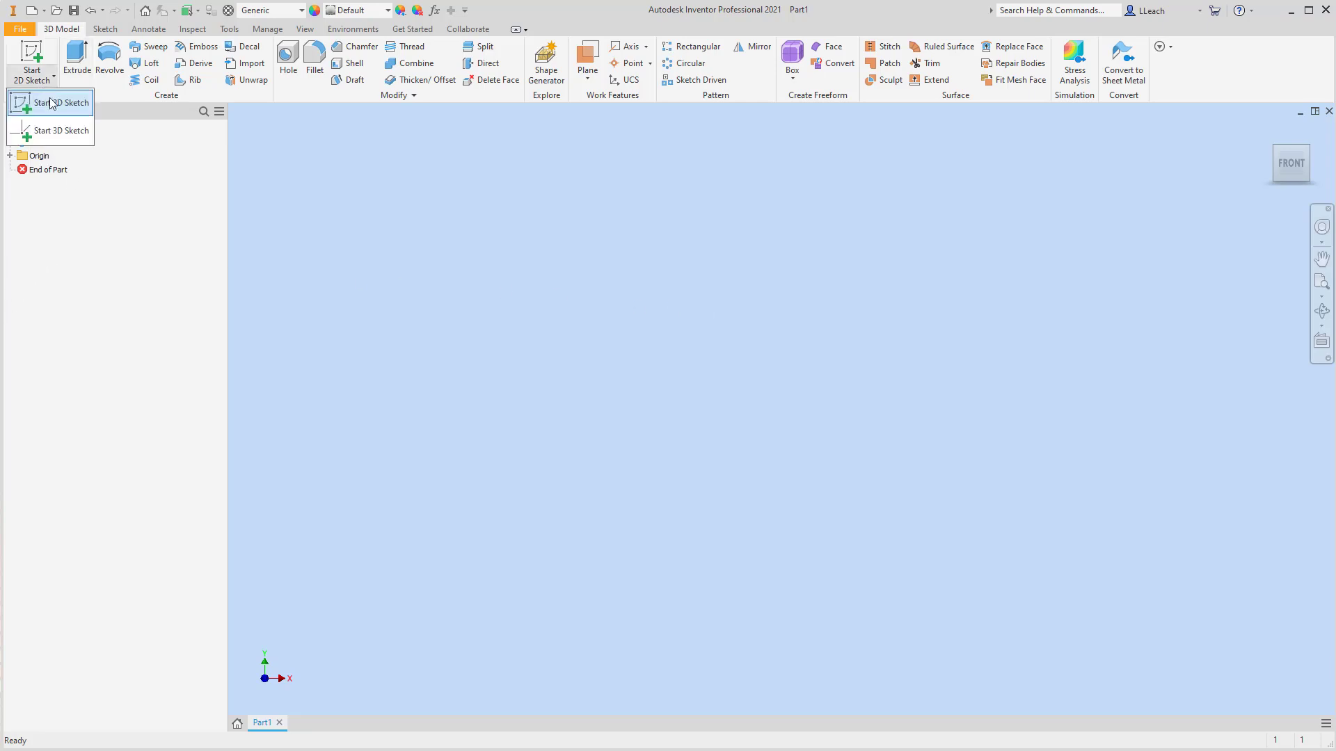
click(53, 110)
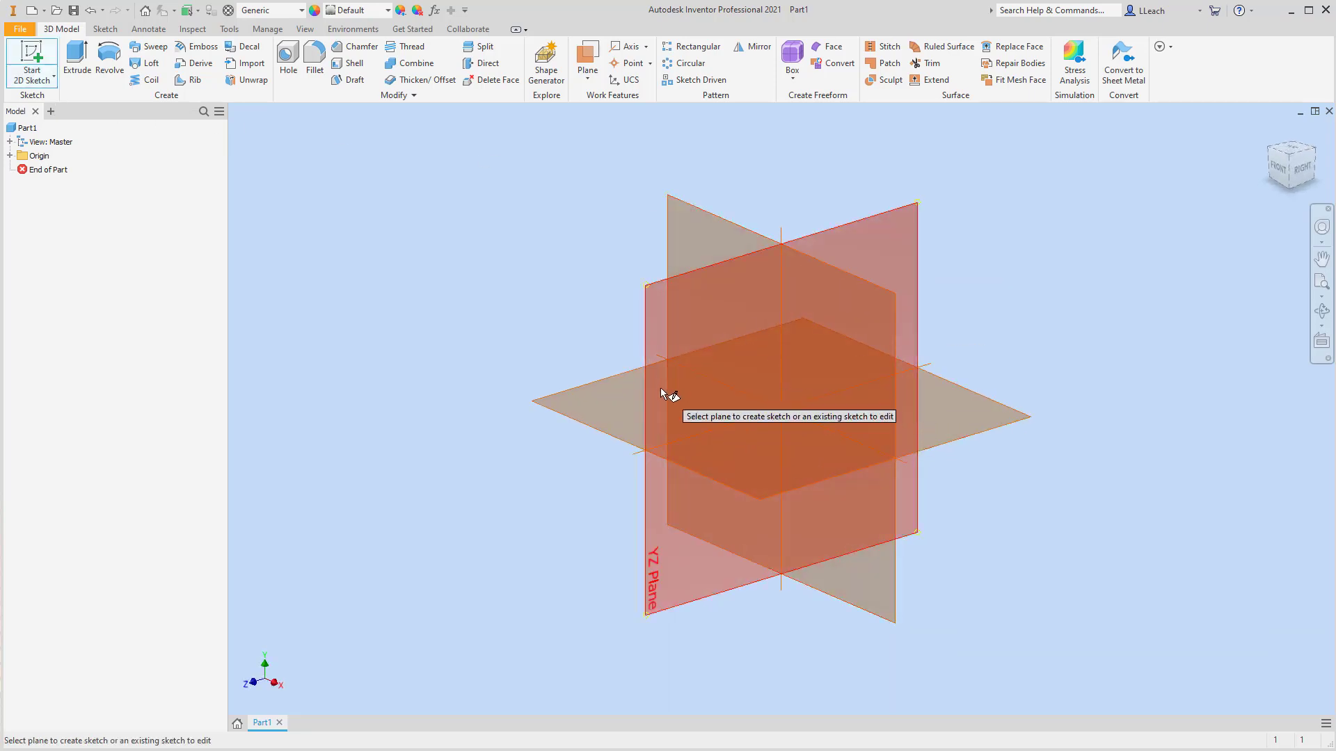
click(620, 374)
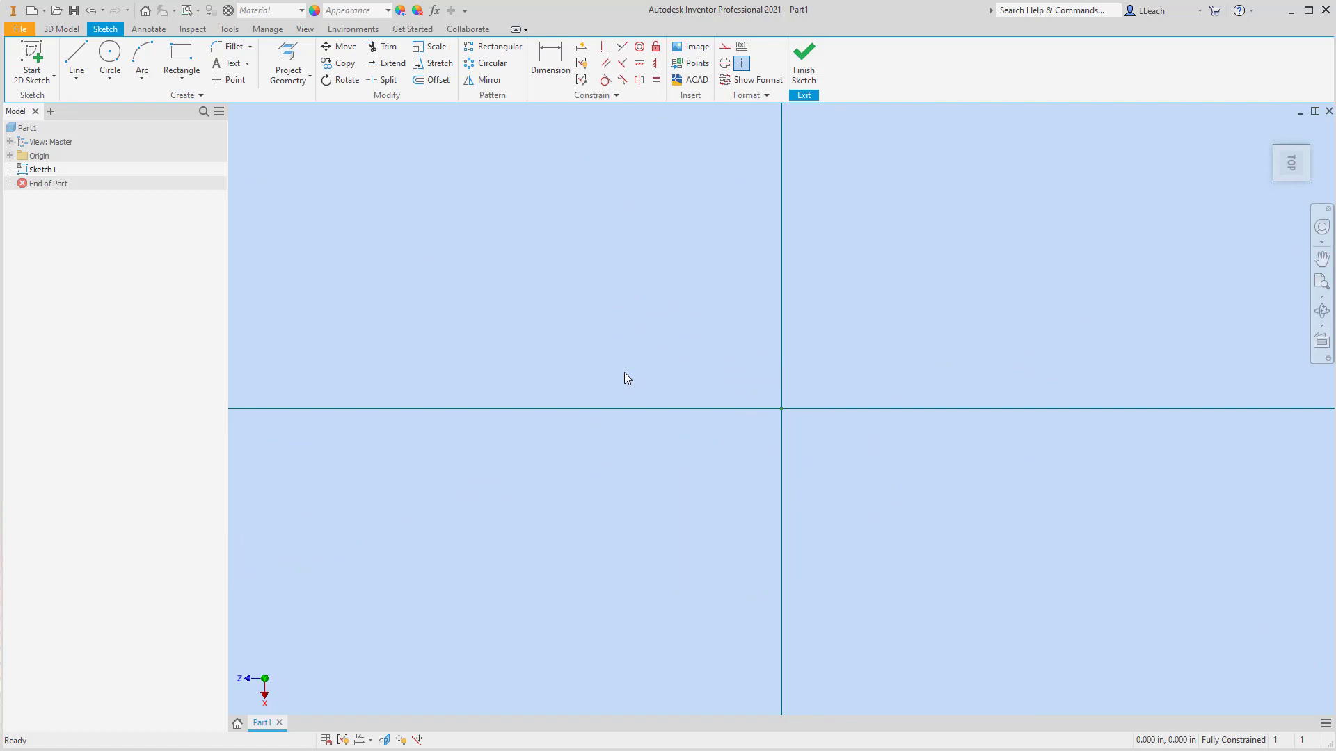
Draw a two-point centre rectangle at the origin, 3 in by 4 in.
click(183, 80)
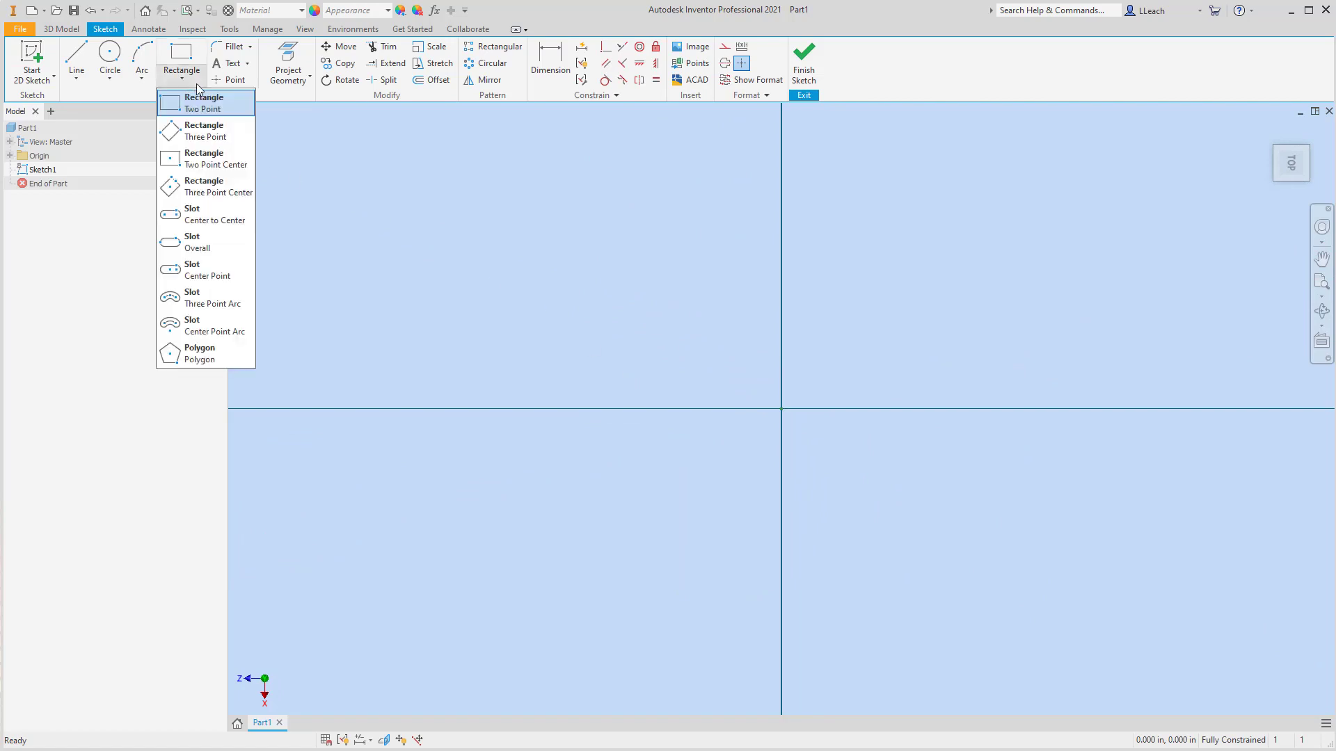
click(217, 164)
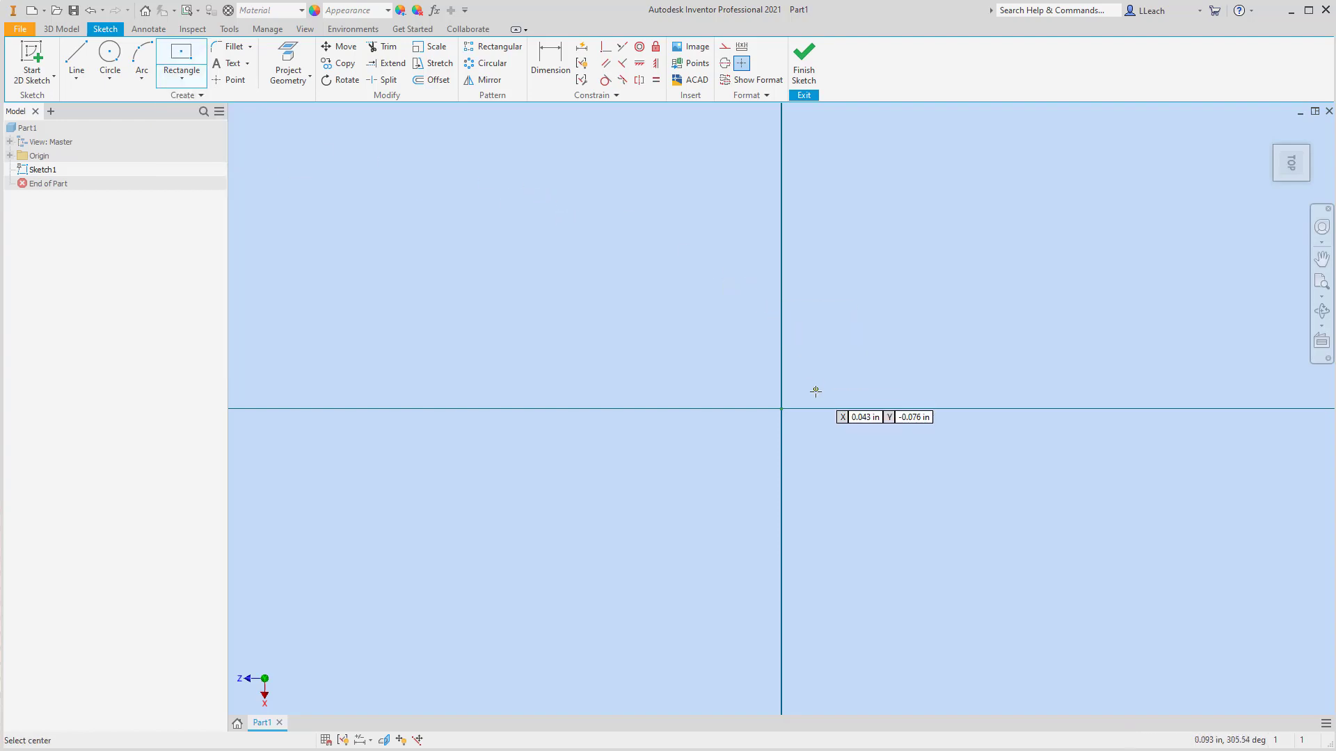
click(781, 409)
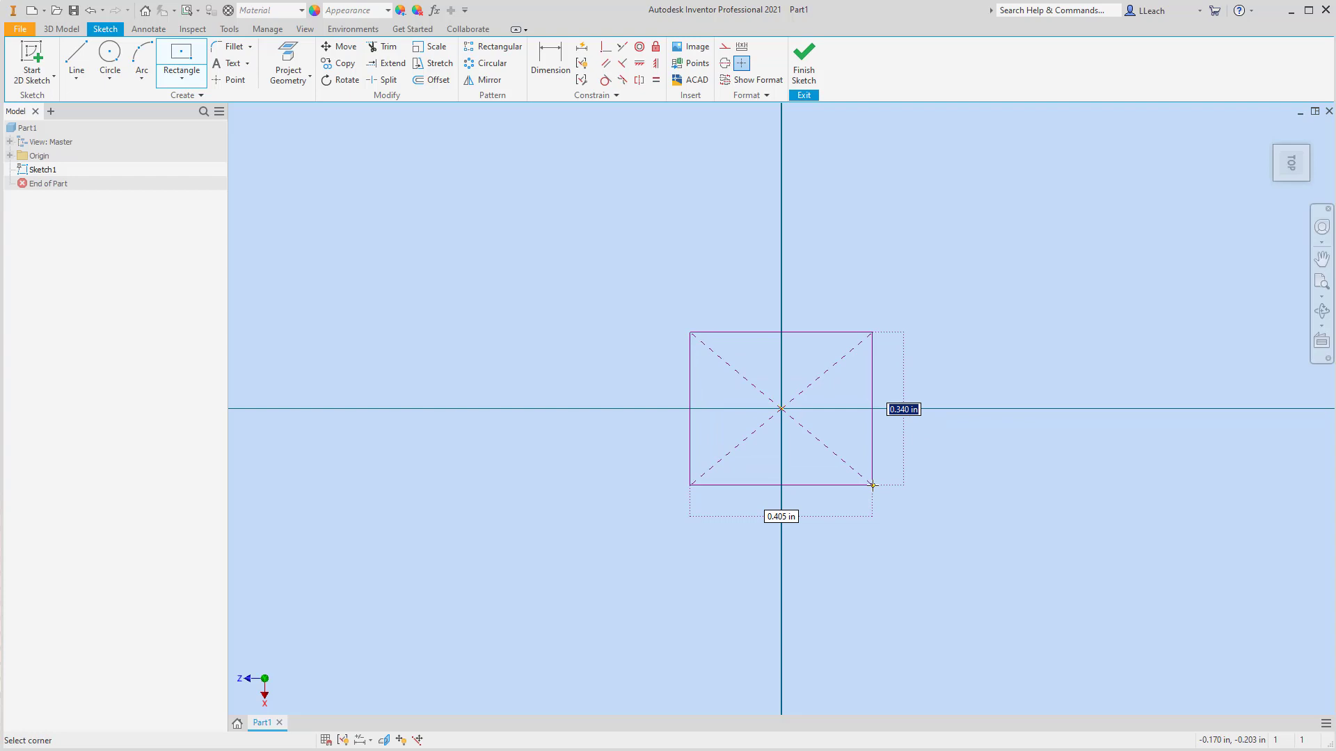
text(3)
key(Tab)
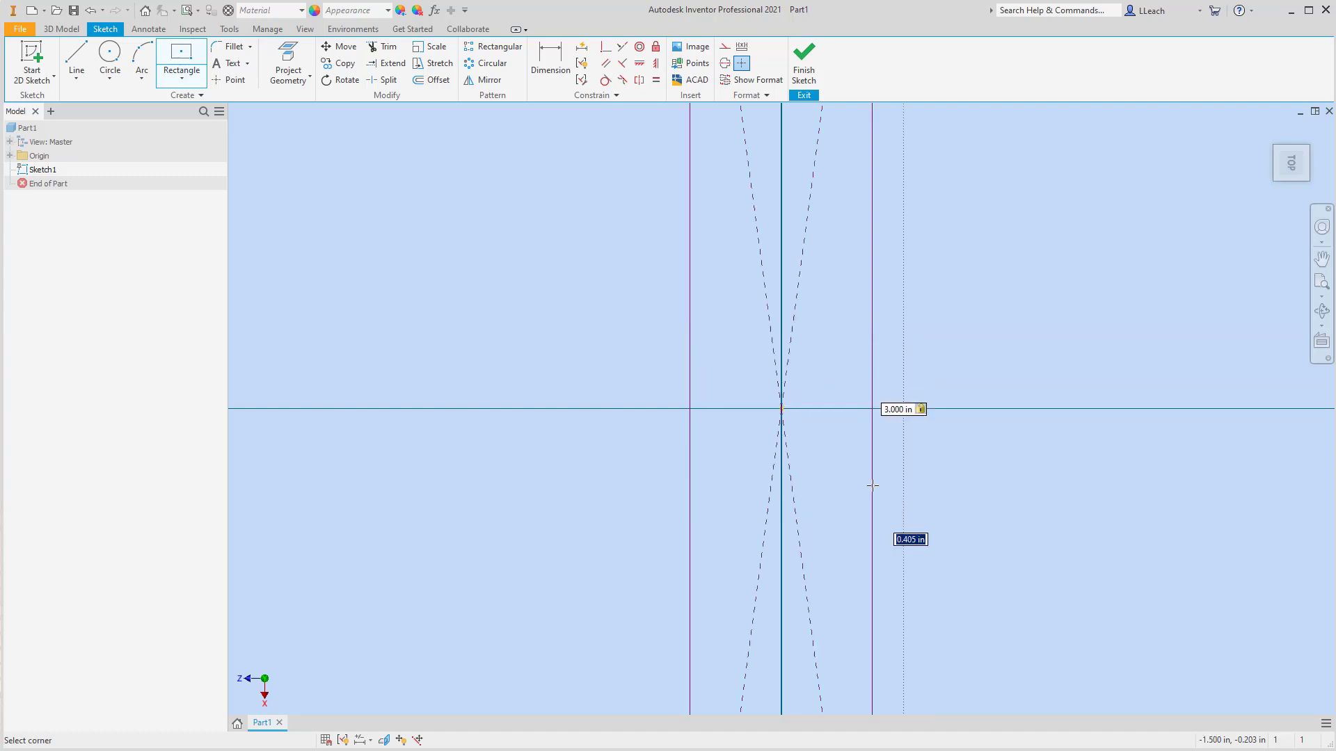
text(4)
key(Tab)
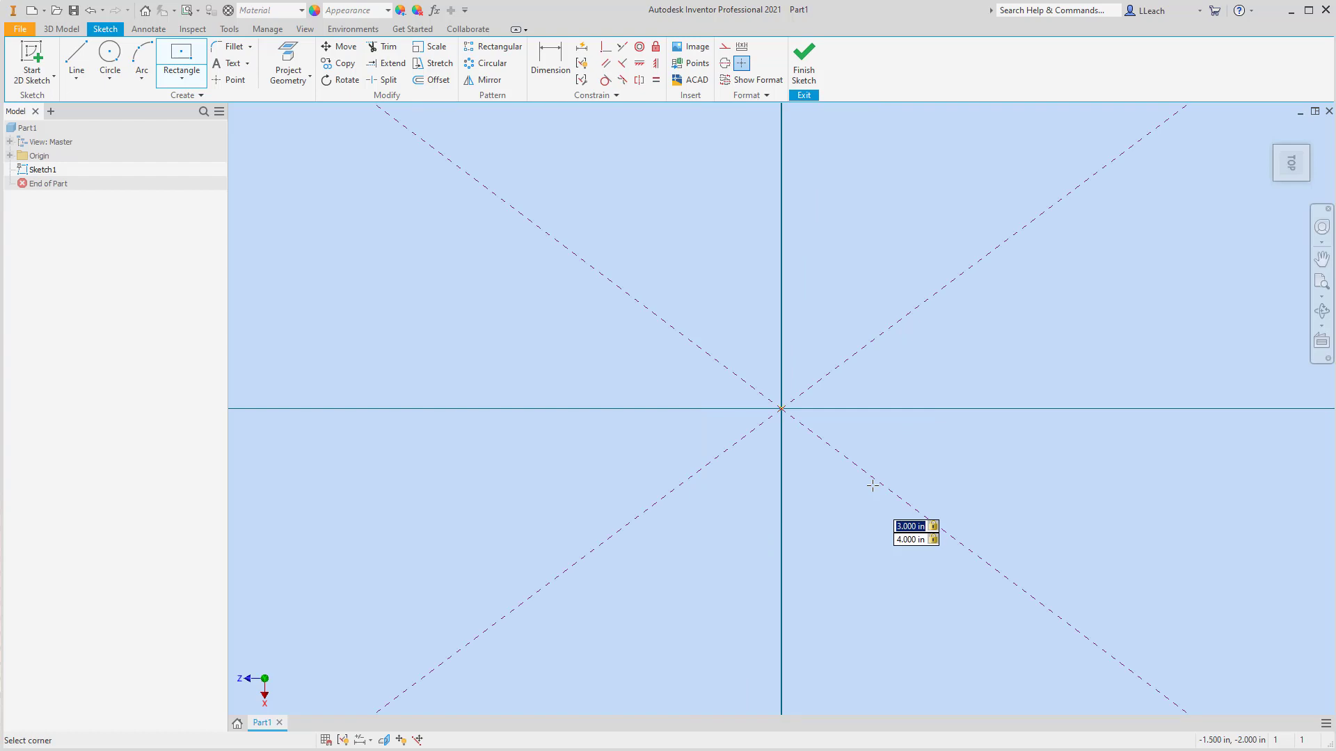
key(Return)
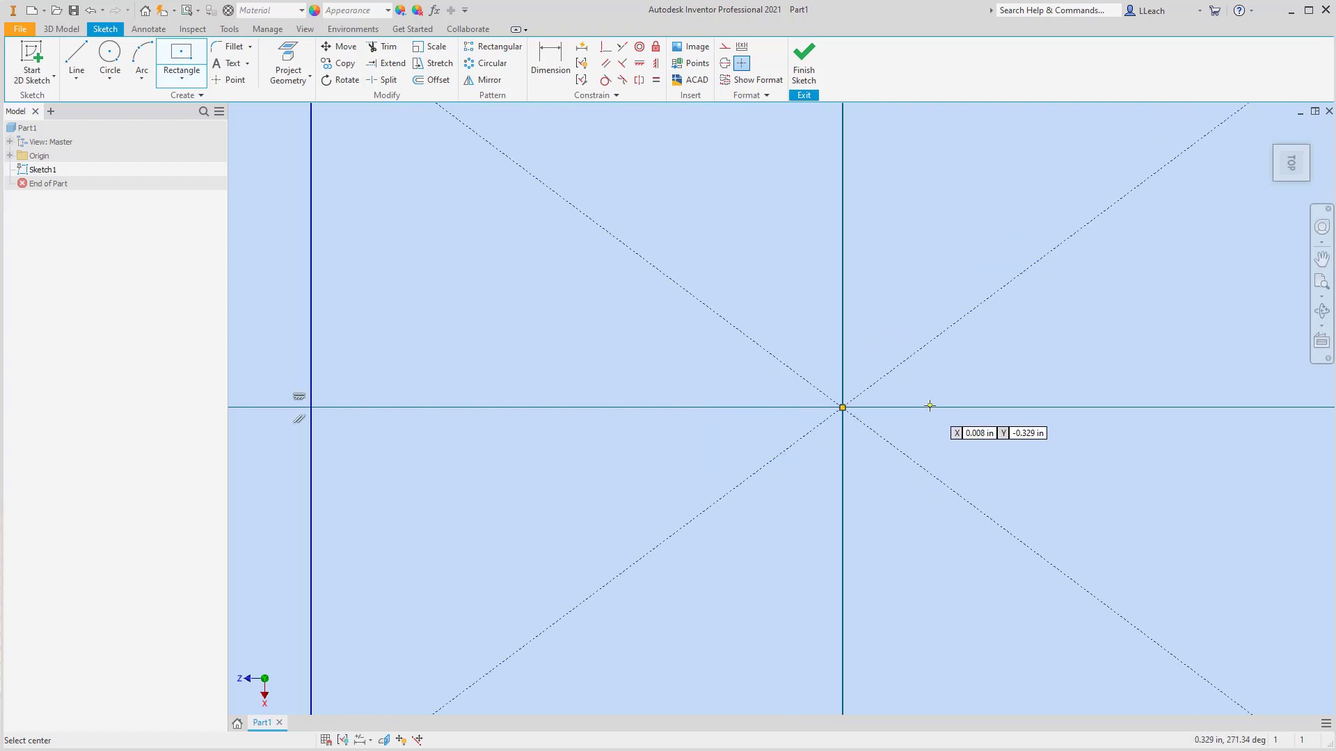
scroll(930, 406, down, 3)
middle_drag(917, 393, 838, 423)
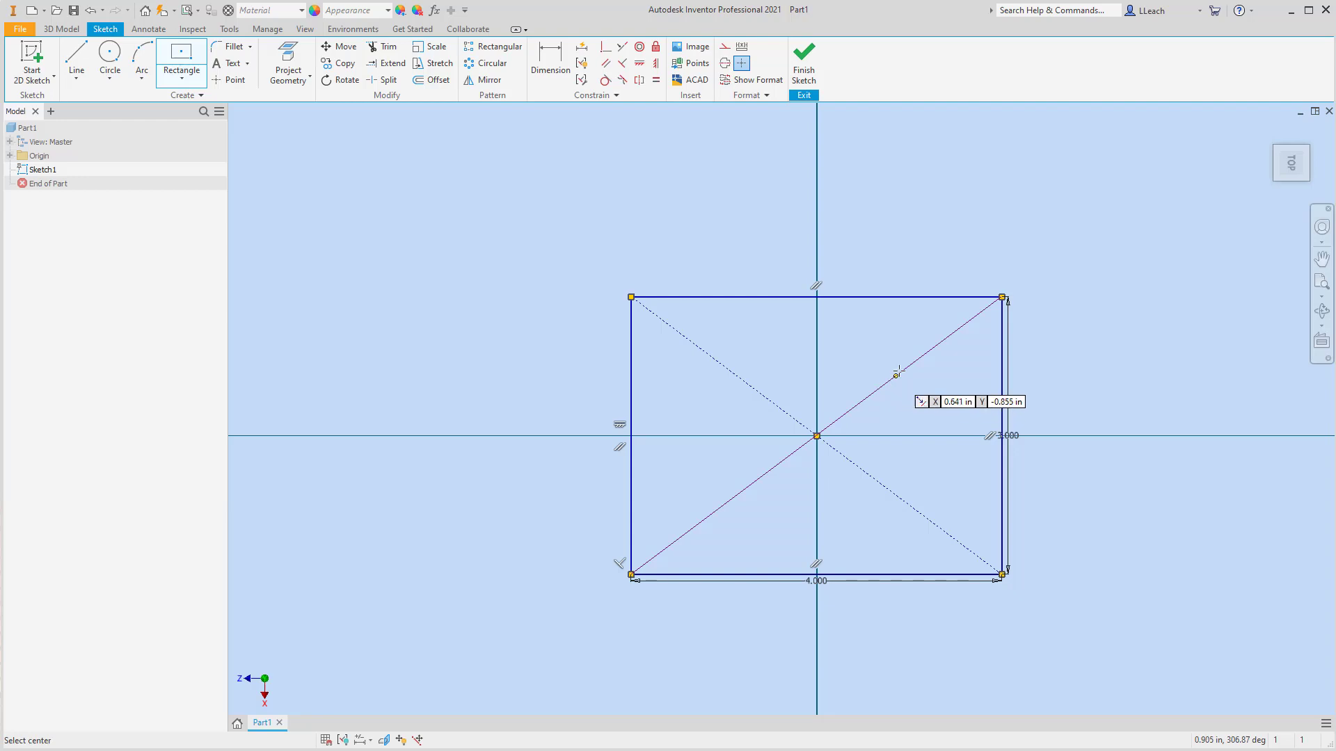
Finish the sketch and extrude the rectangle 1 in in the flipped, downward direction.
click(809, 79)
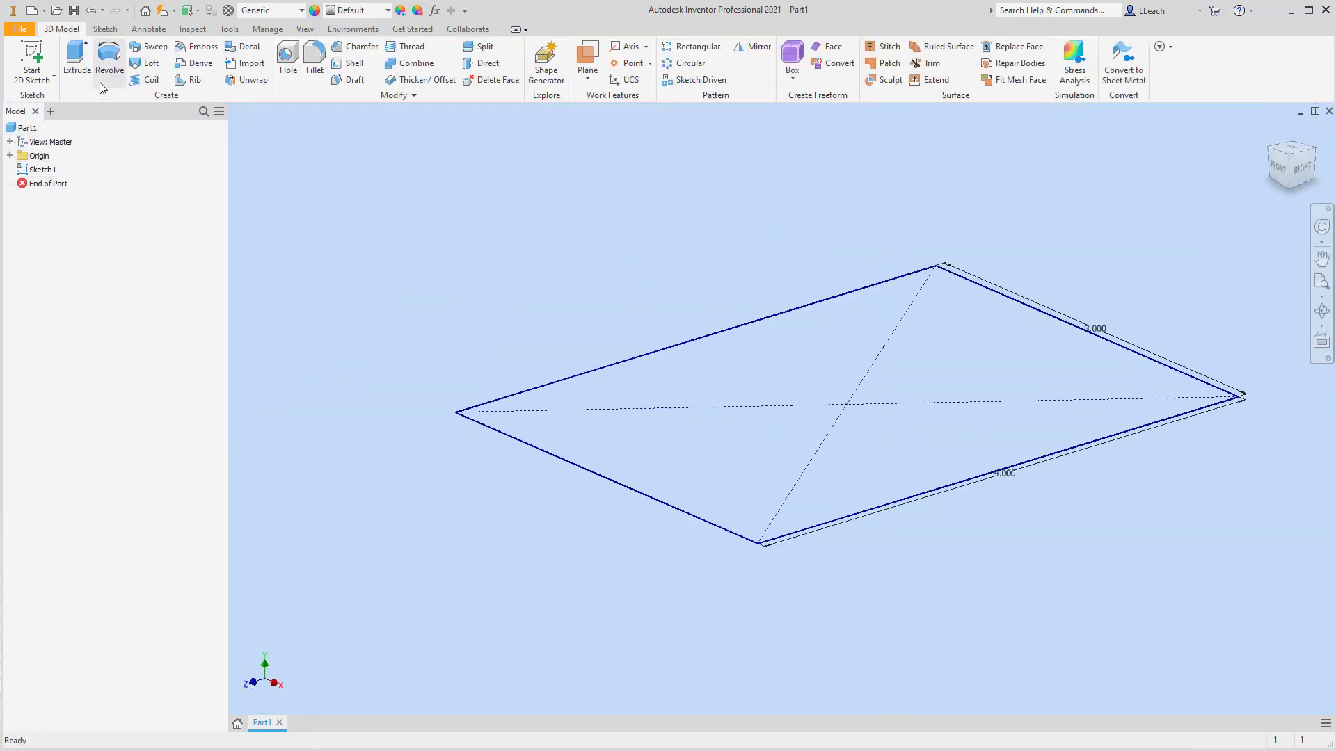
click(77, 56)
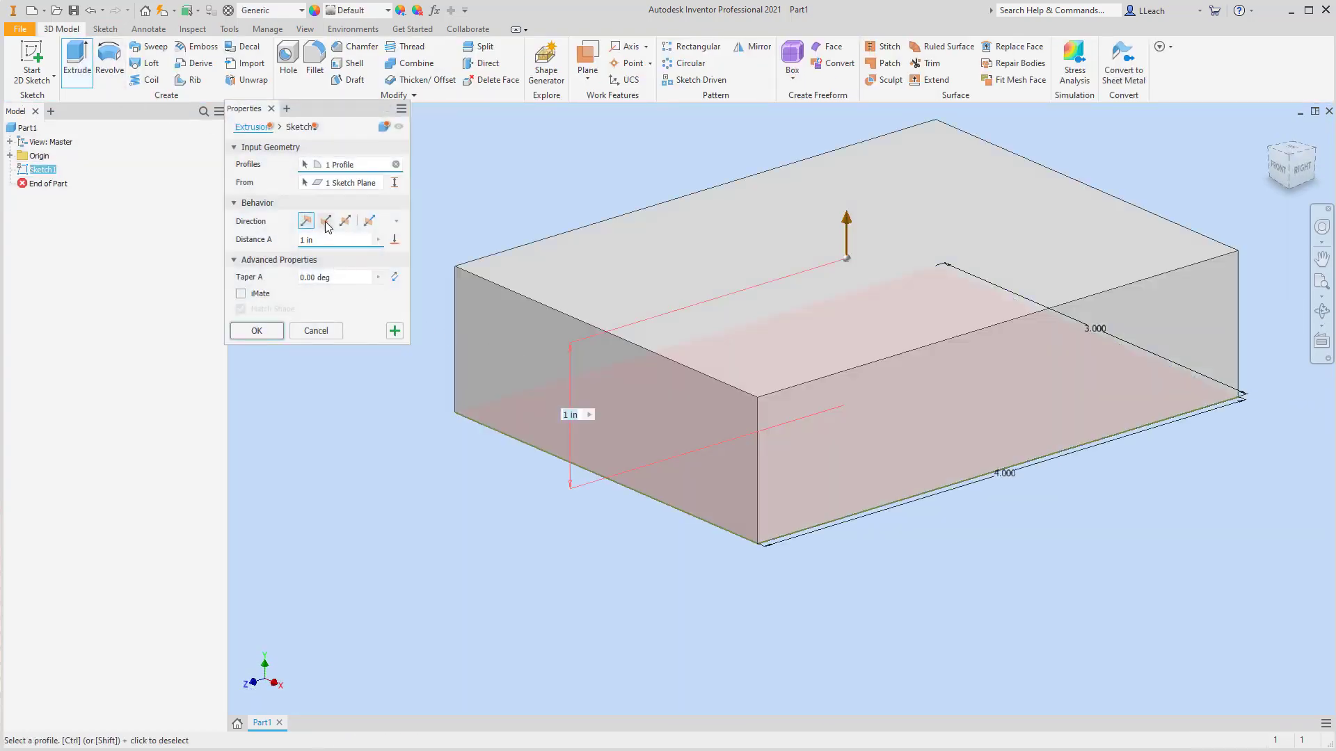
click(324, 221)
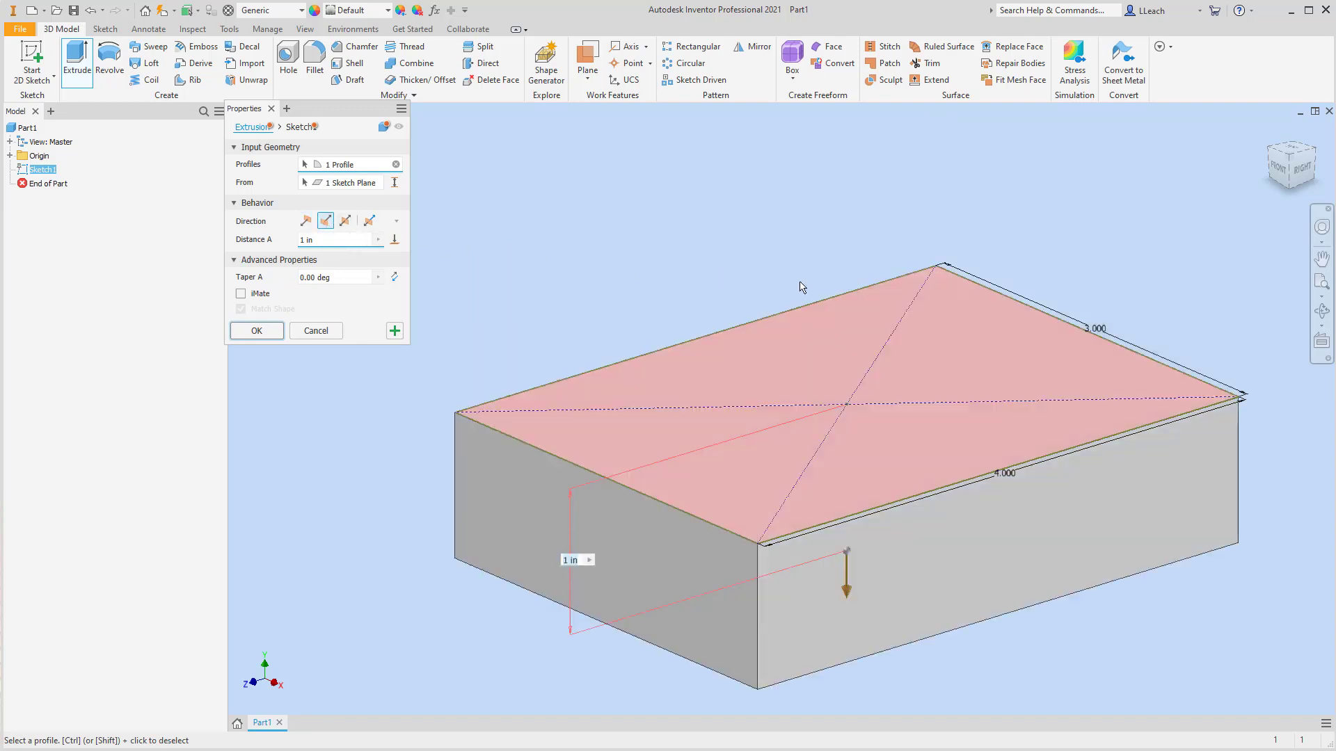
click(308, 240)
click(261, 333)
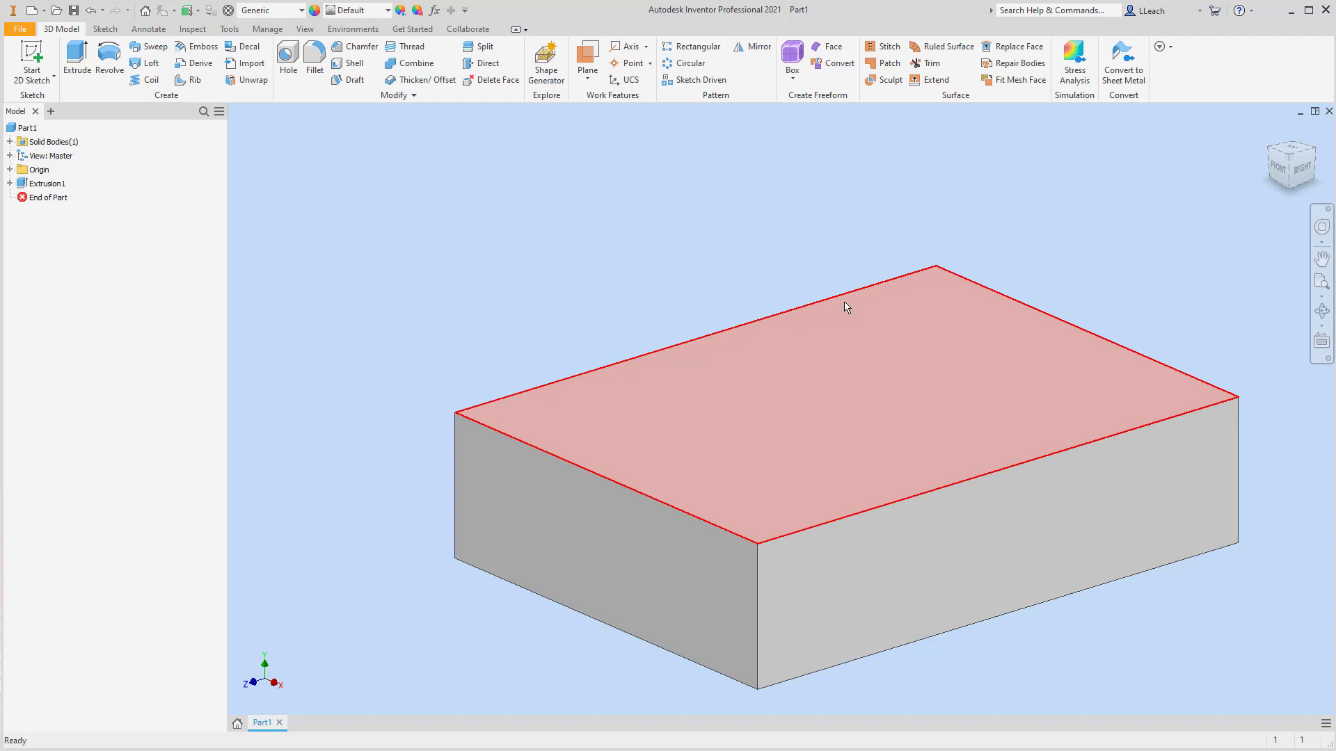
Expand Origin and turn on visibility of the YZ Plane.
mouse_move(847, 307)
click(10, 170)
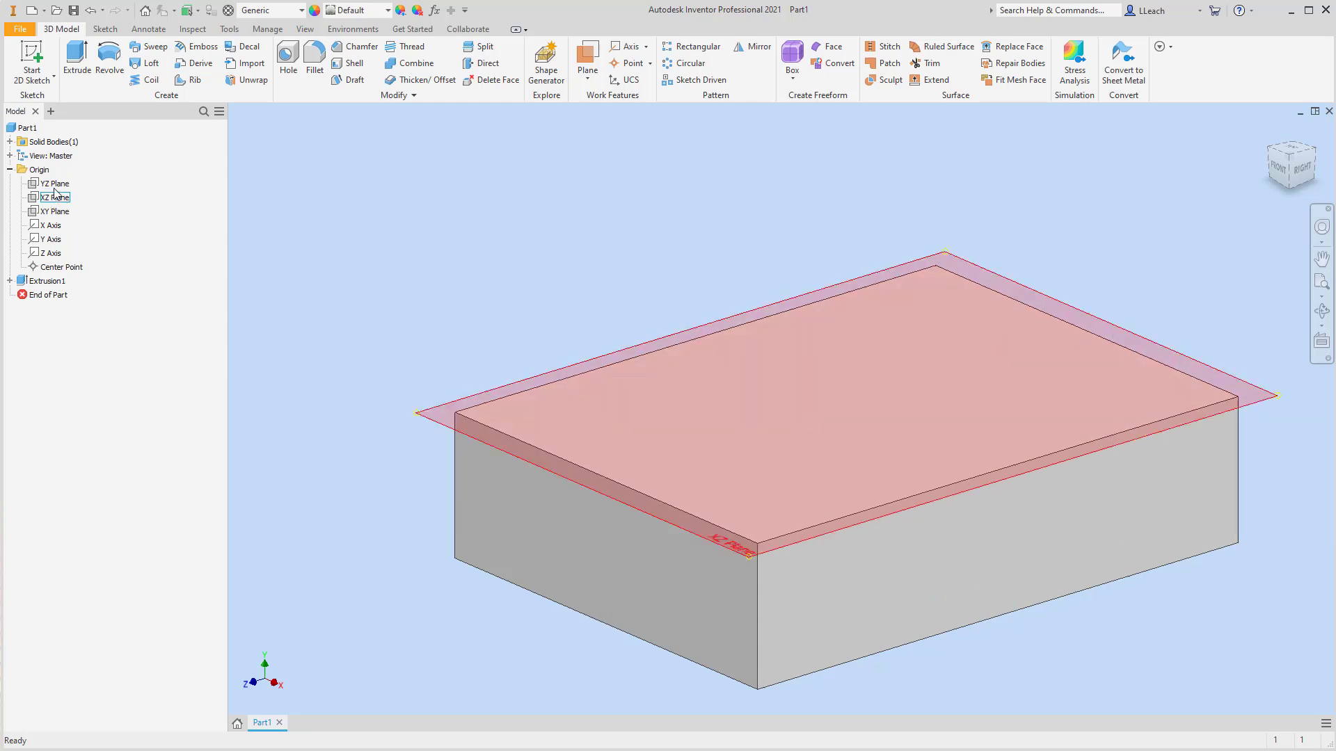
click(55, 185)
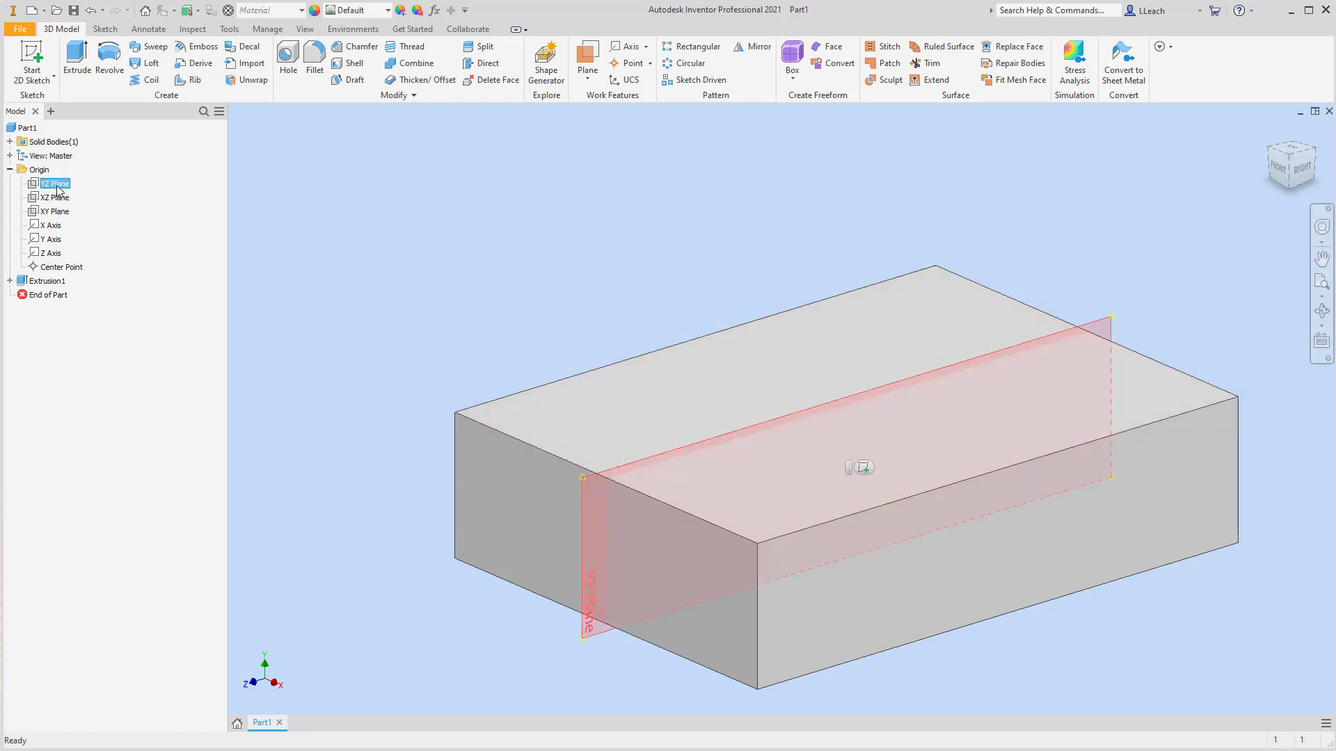
right_click(57, 186)
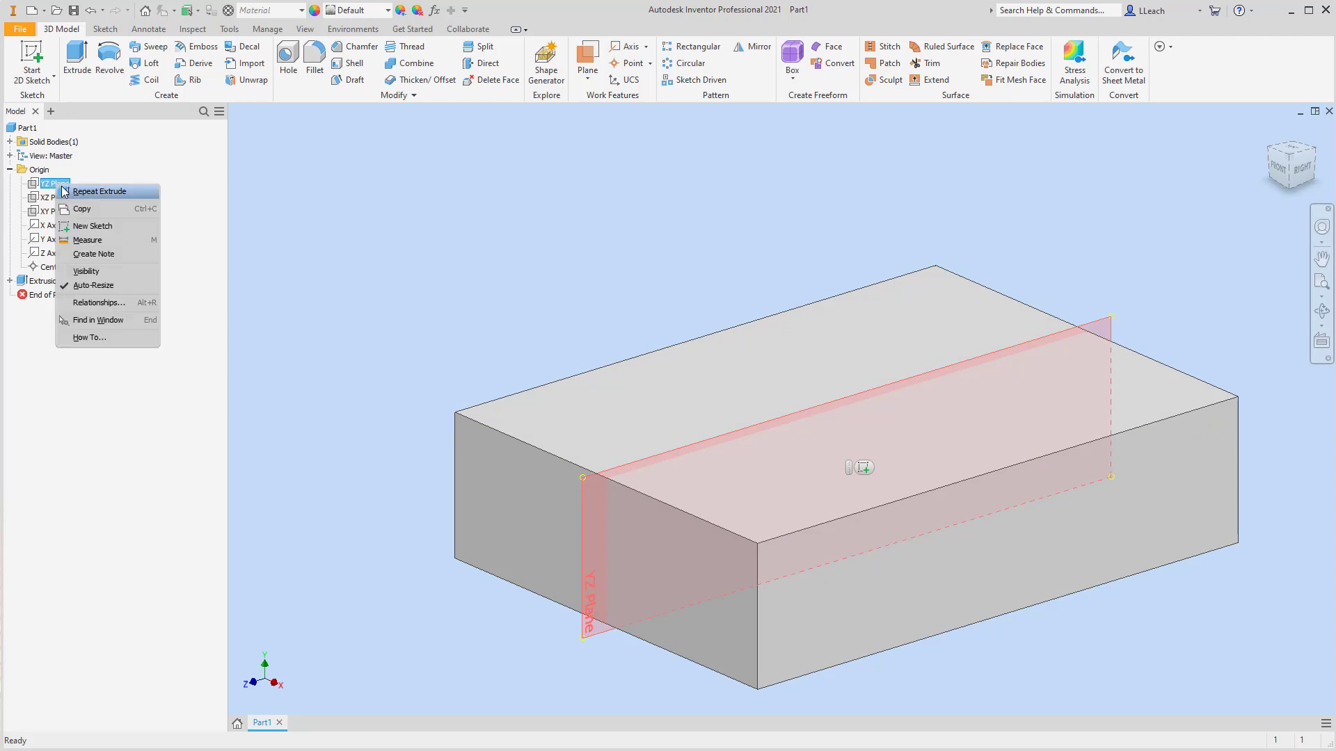
click(84, 273)
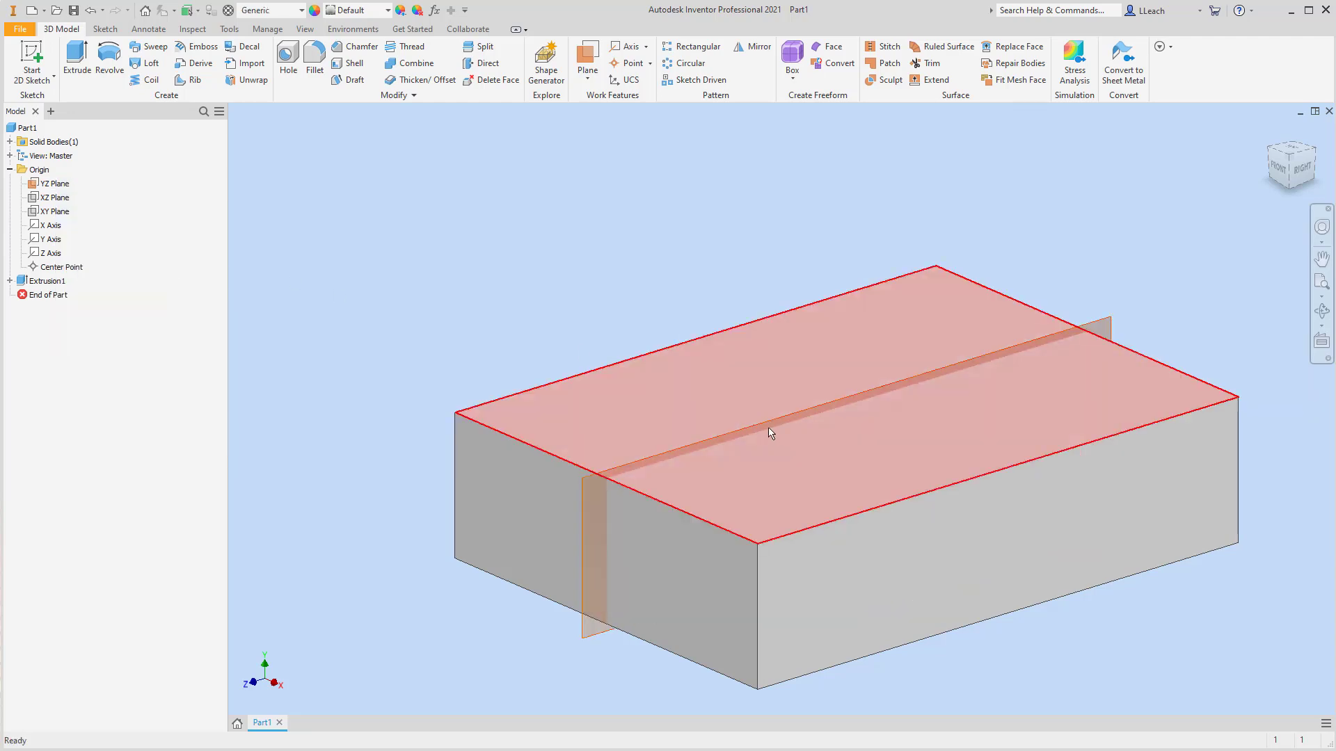
Start a new 2D sketch on the YZ plane.
click(44, 85)
click(45, 98)
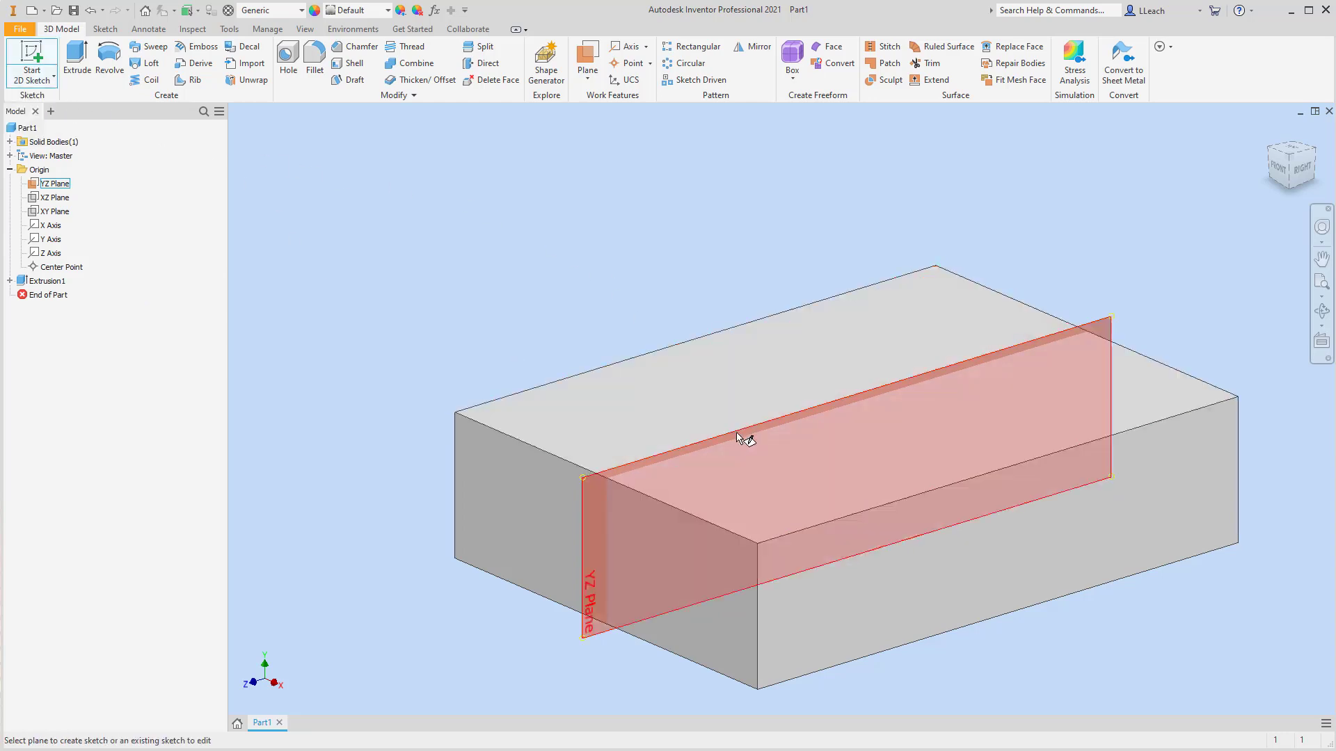
click(737, 437)
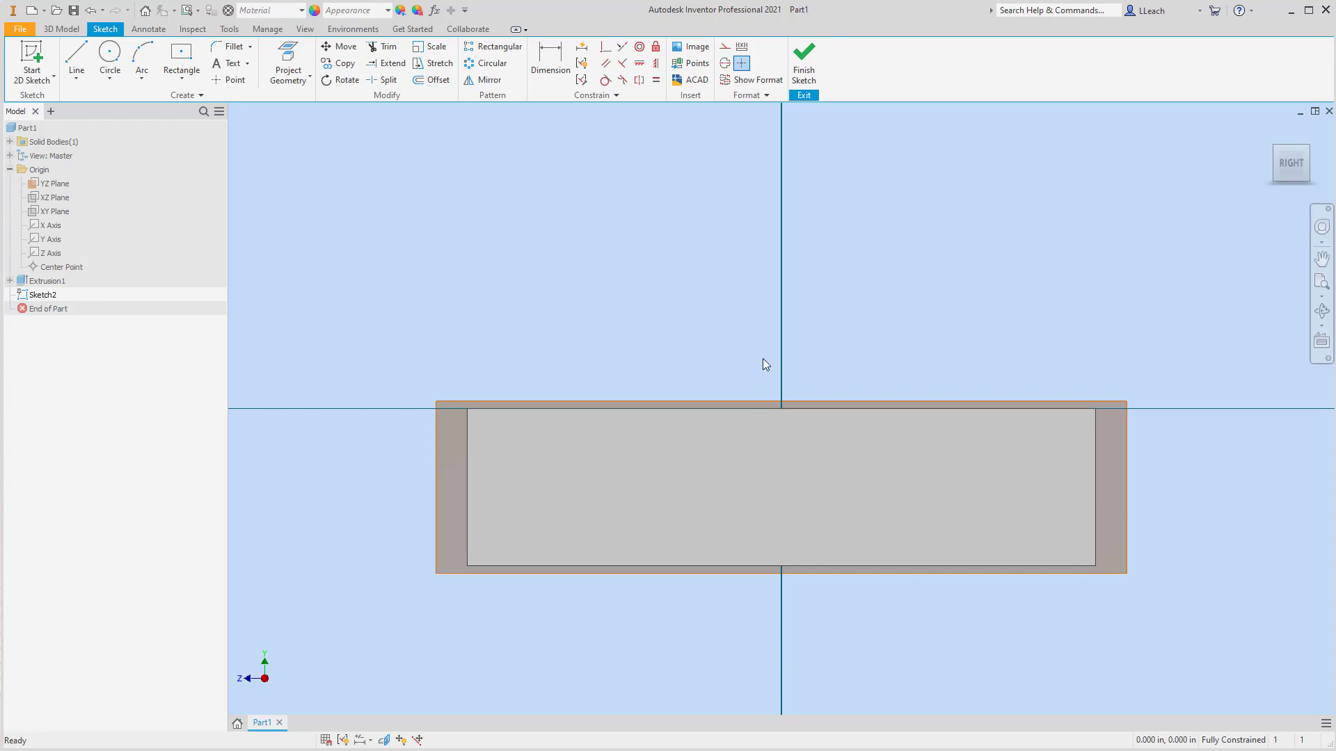
Project the block's top and right edges into the sketch.
middle_drag(763, 359, 692, 326)
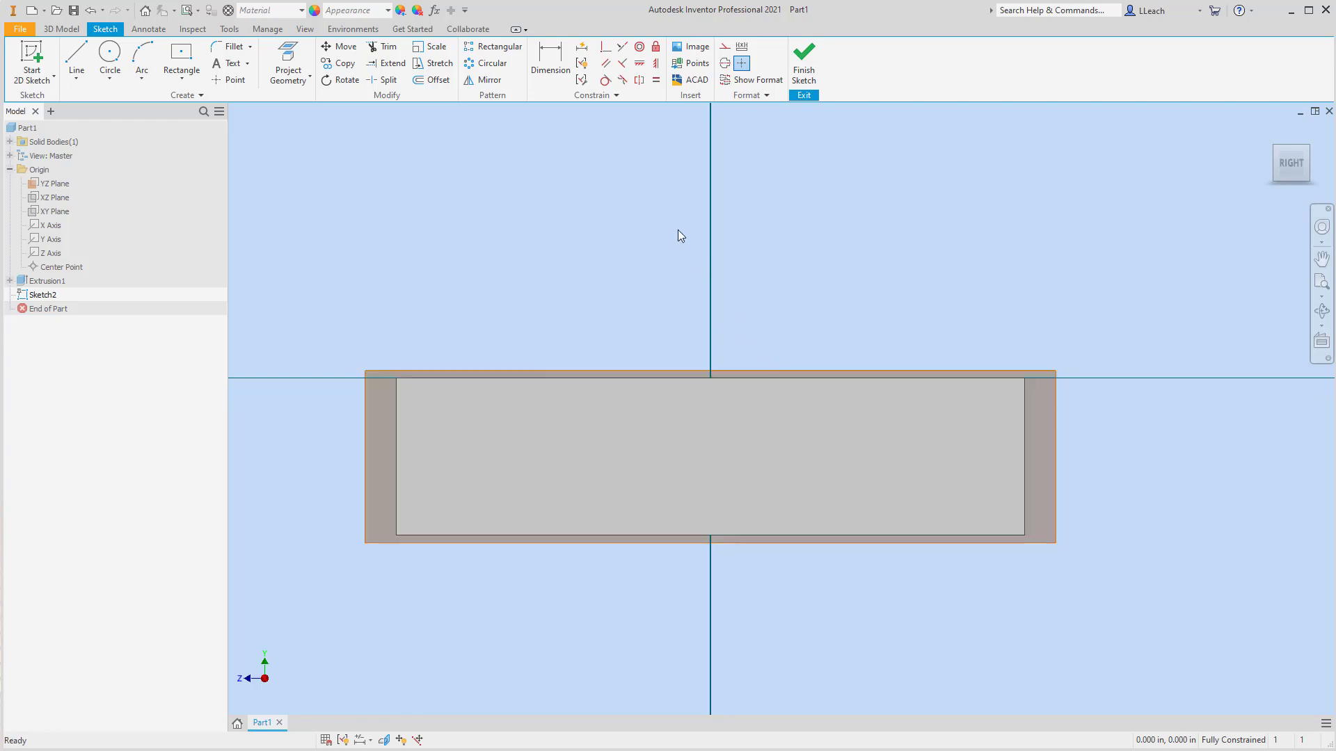
click(288, 63)
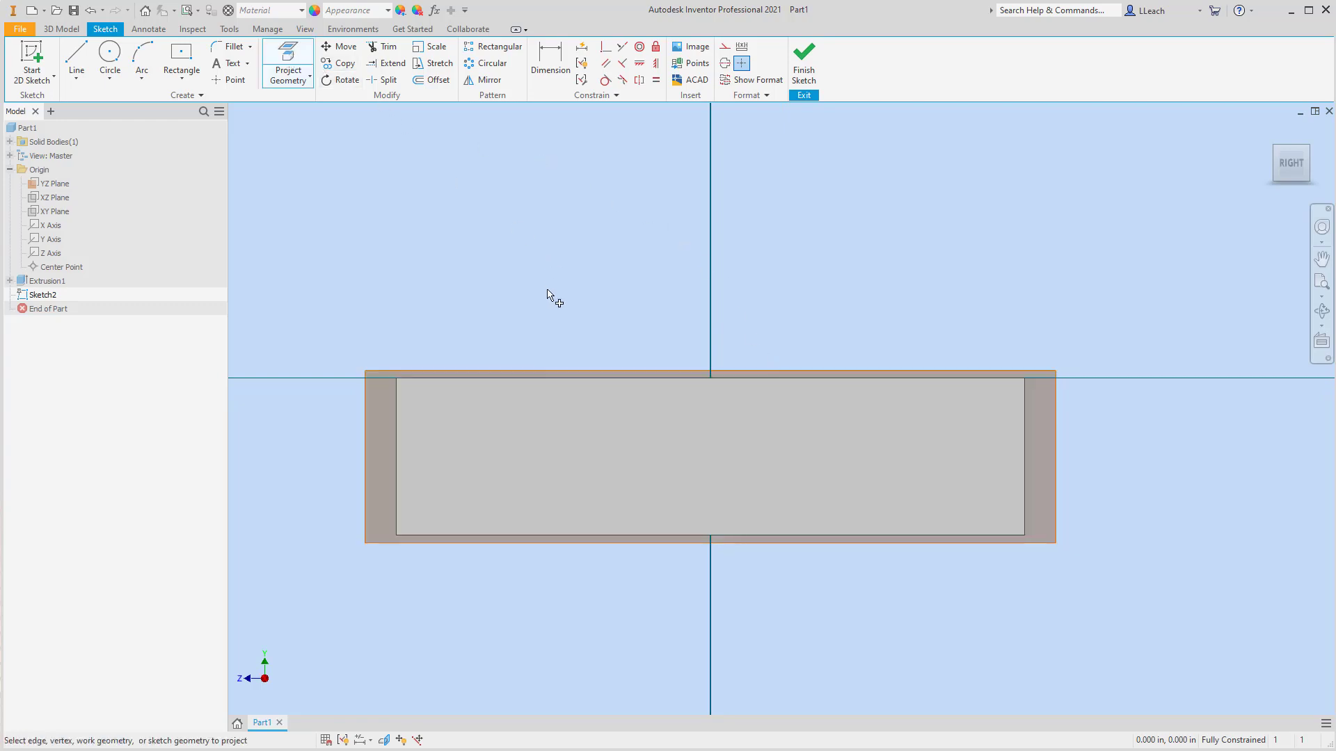
click(561, 381)
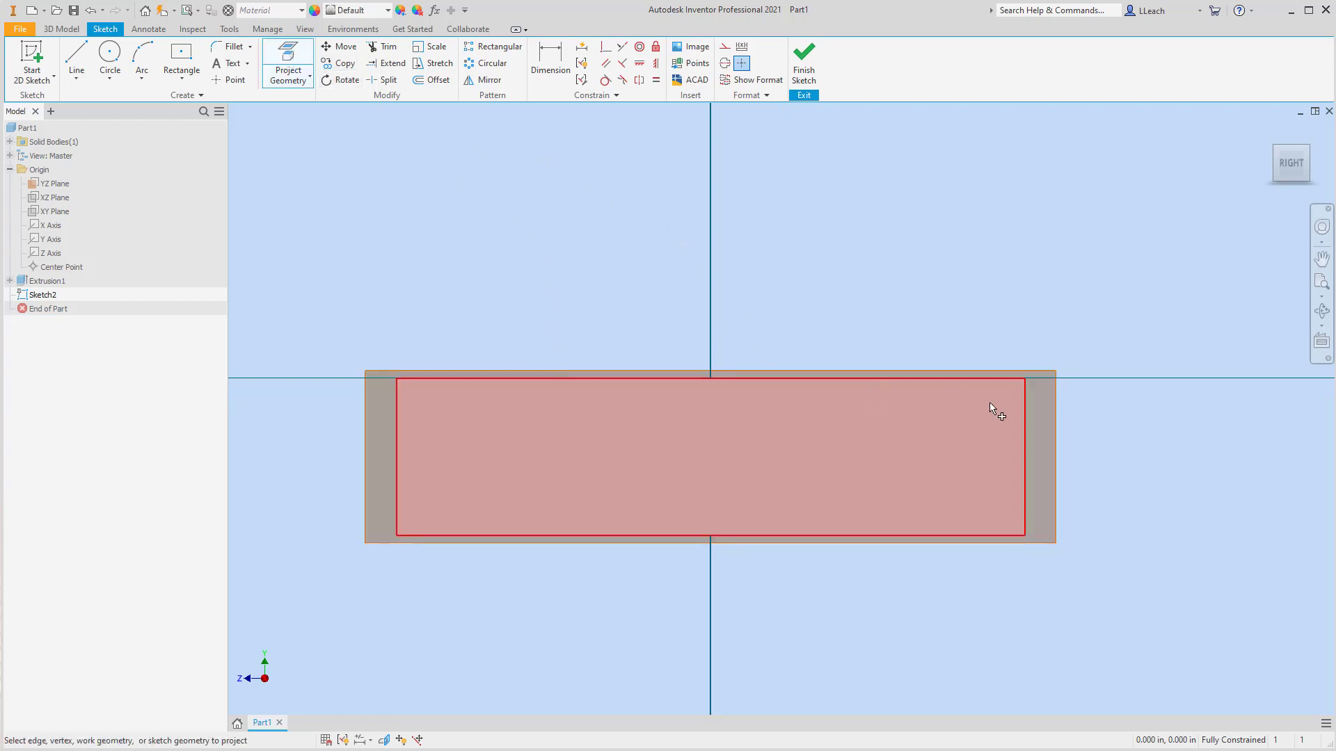
click(1027, 431)
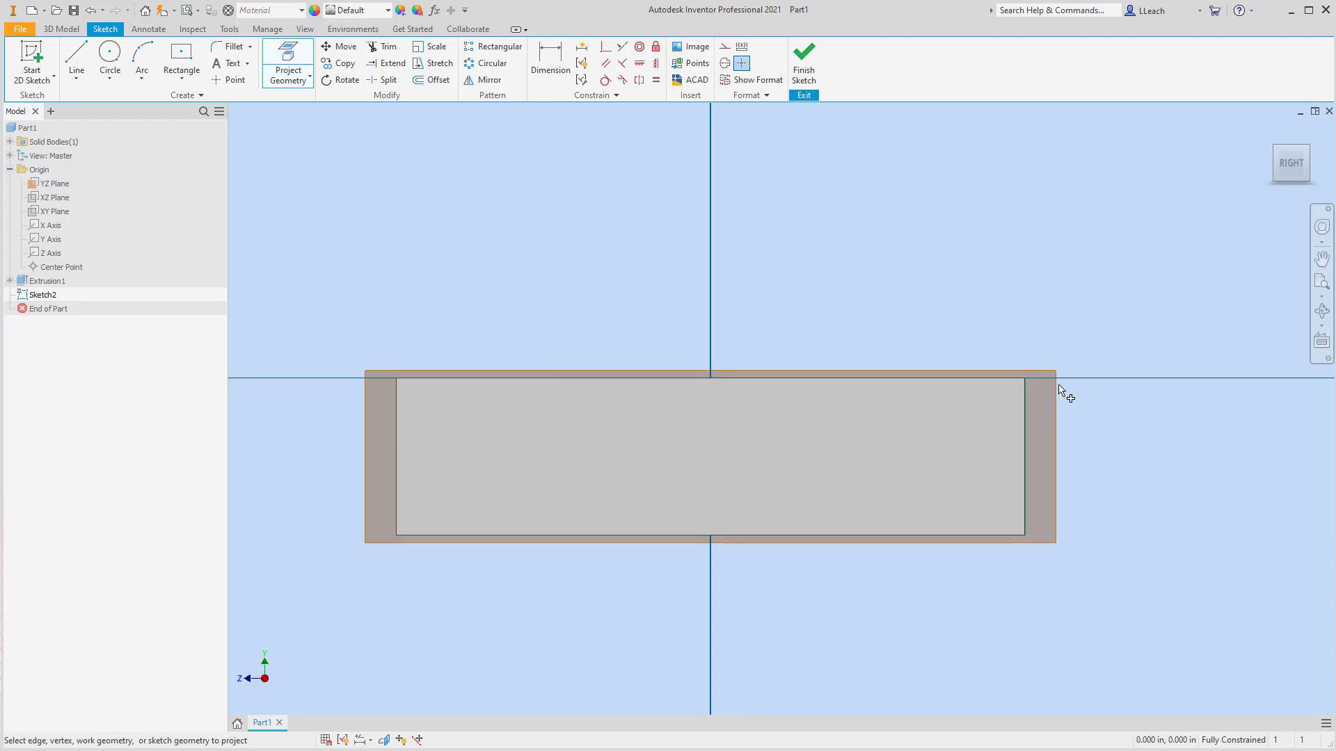
Draw a 2 in horizontal line starting from the block's bottom-right corner.
click(78, 56)
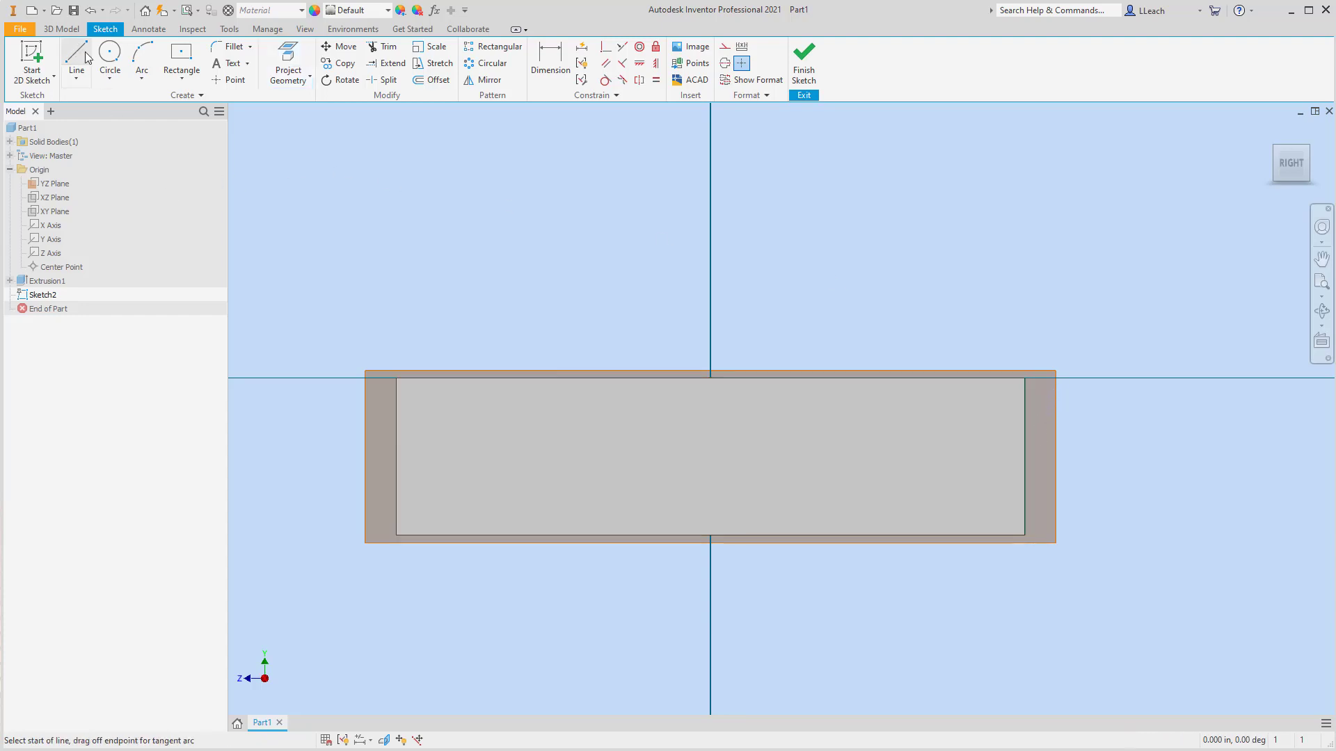
click(1025, 535)
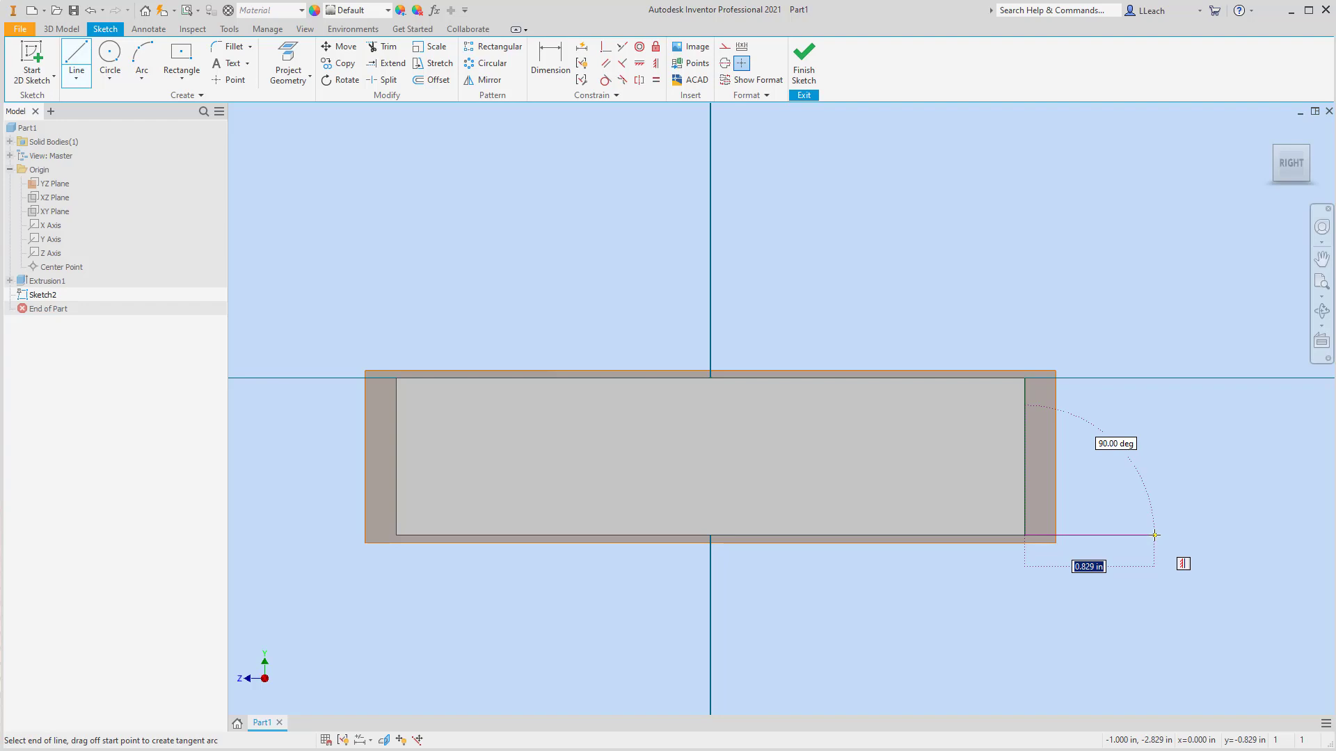
text(2)
key(Return)
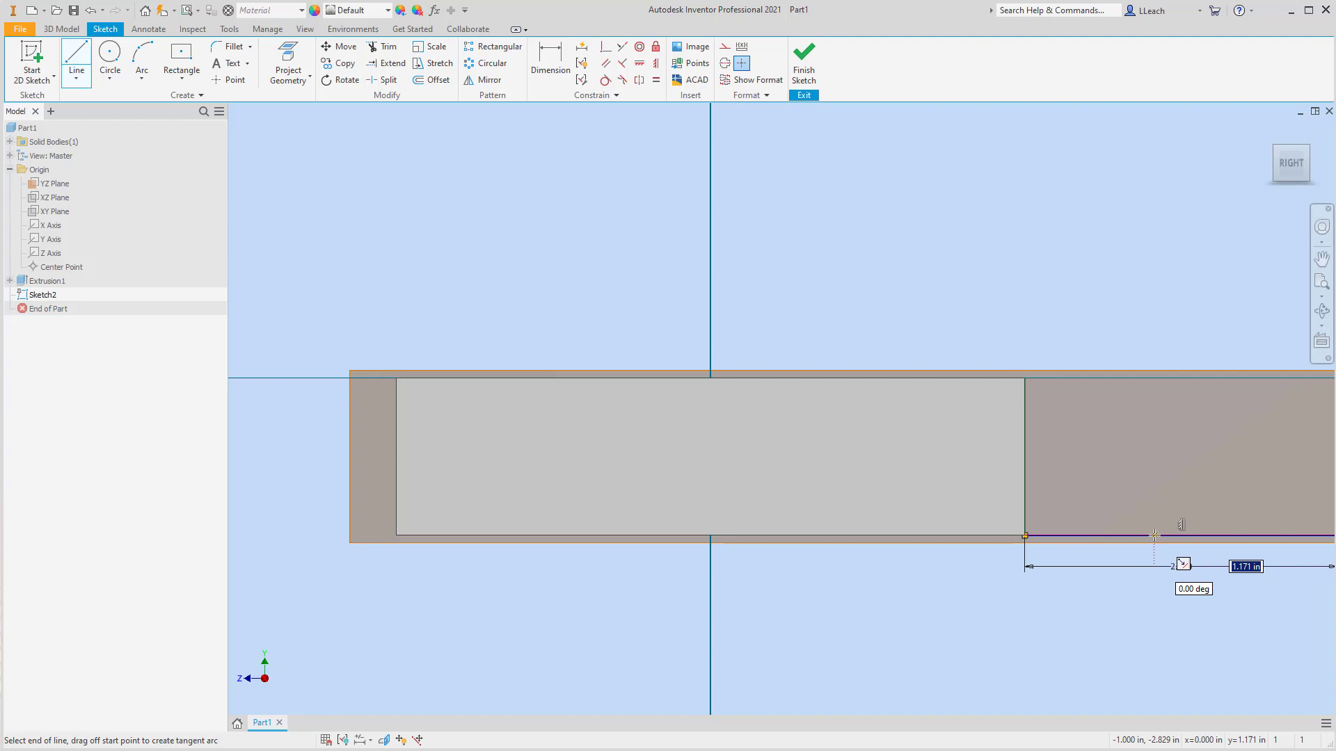
mouse_move(1154, 536)
middle_down()
mouse_move(1164, 521)
mouse_move(793, 479)
mouse_move(933, 483)
middle_up()
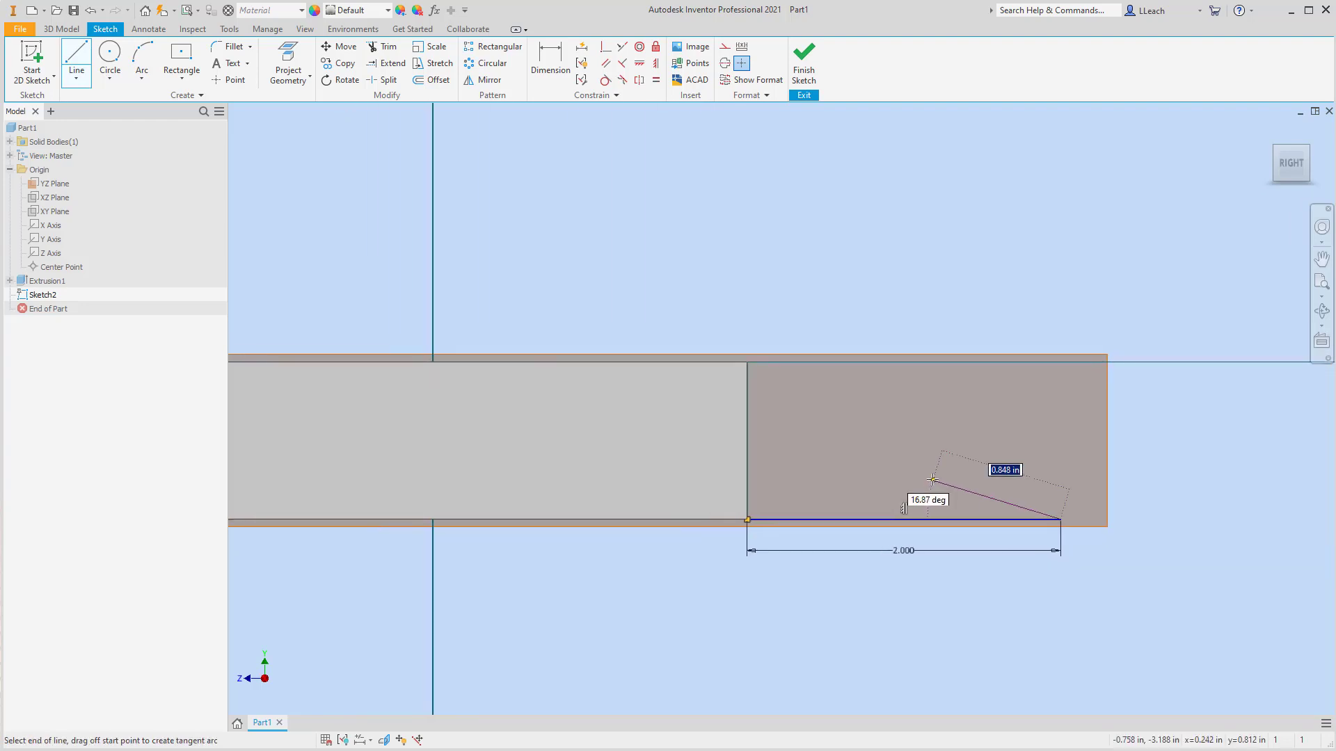
key(Escape)
scroll(1033, 391, up, 3)
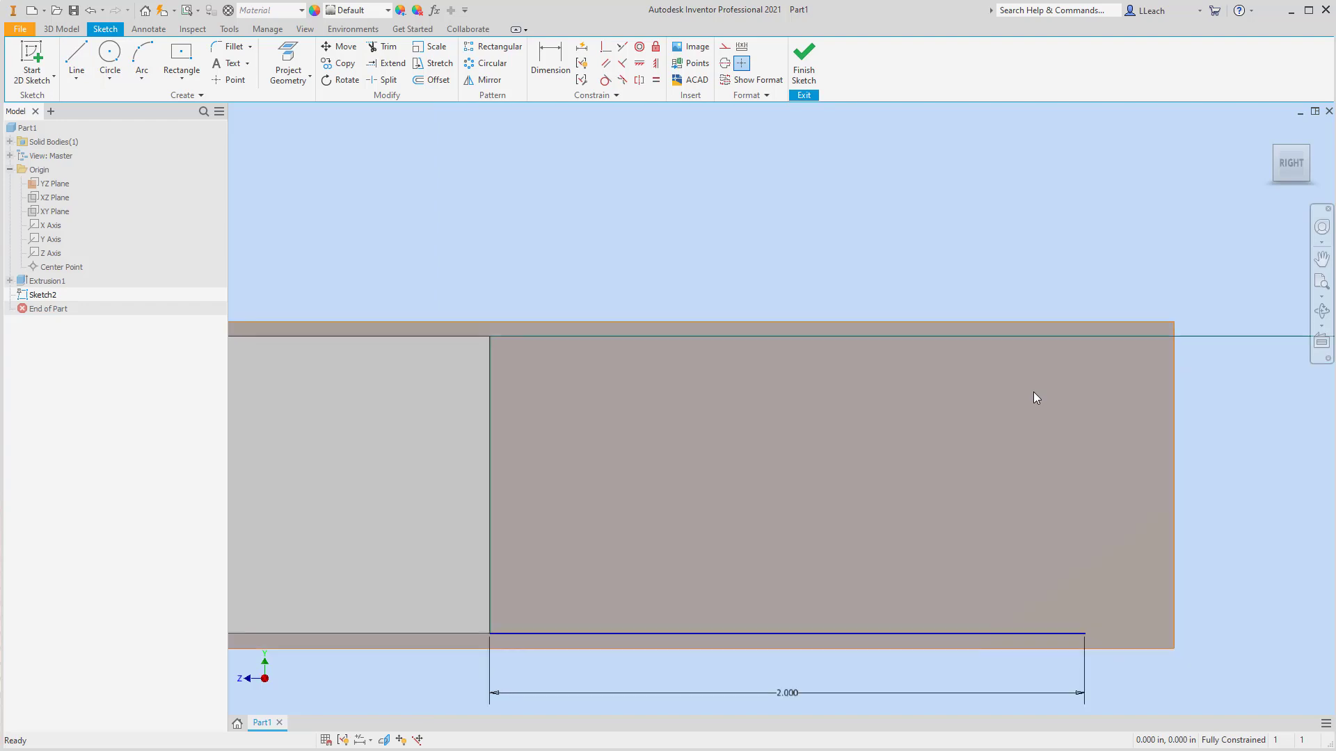
middle_drag(1035, 391, 1017, 387)
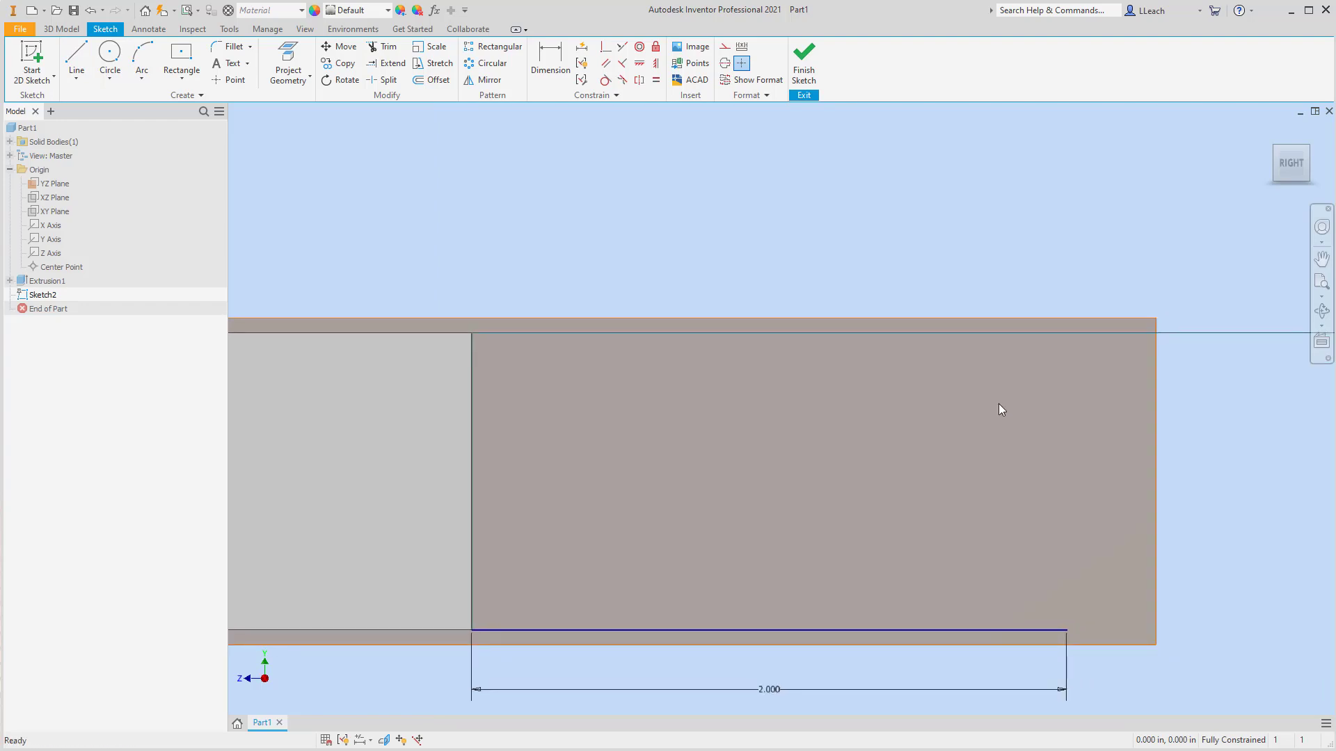
scroll(976, 415, down, 2)
scroll(976, 415, up, 3)
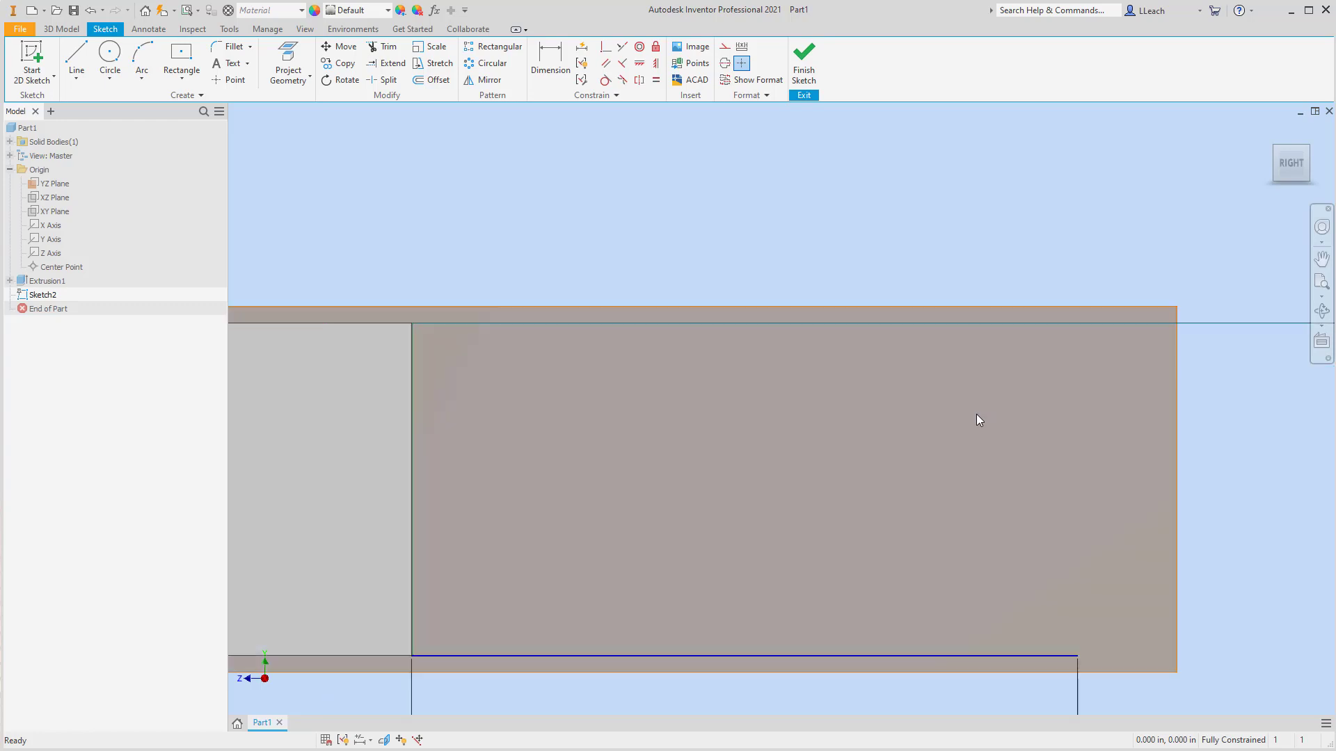
scroll(975, 414, down, 2)
mouse_move(975, 415)
middle_down()
mouse_move(1016, 385)
mouse_move(970, 426)
middle_up()
scroll(1027, 389, up, 3)
scroll(1029, 390, down, 6)
scroll(1027, 384, down, 2)
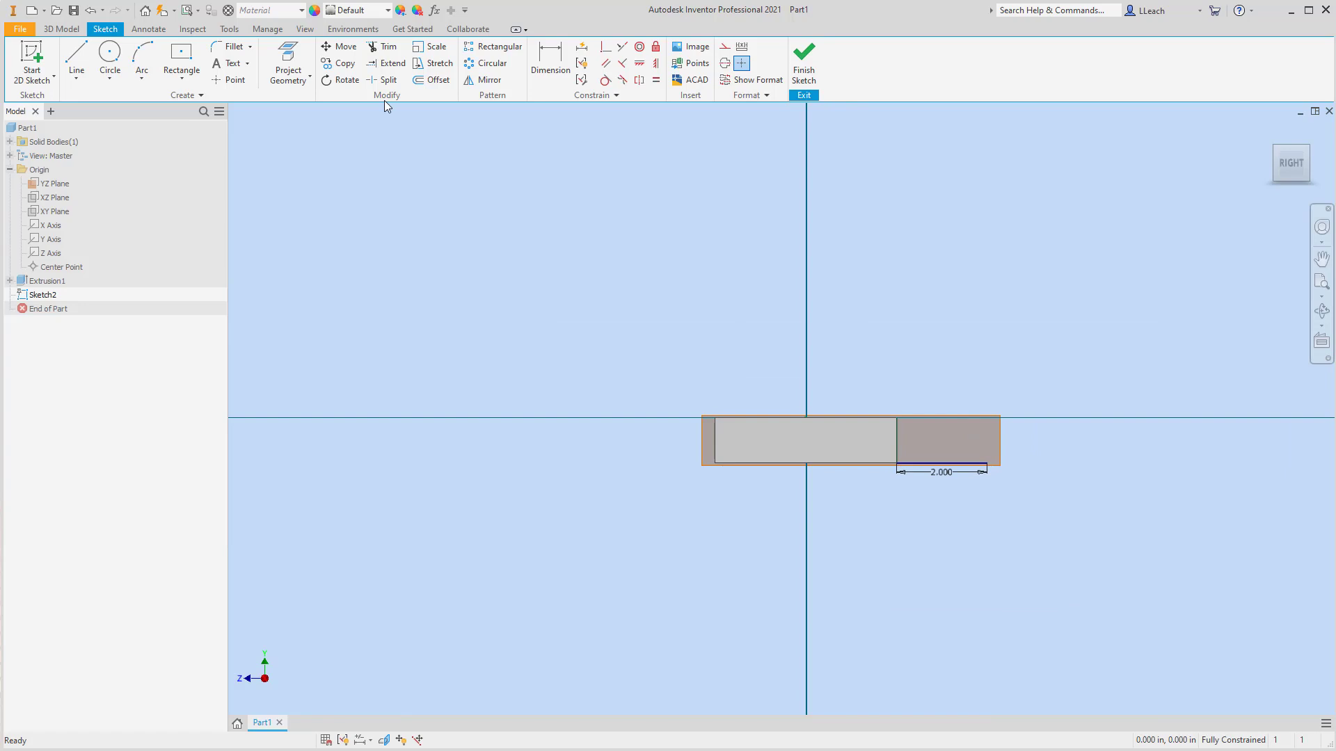
Draw a centre-point circle above the base.
click(110, 77)
click(133, 106)
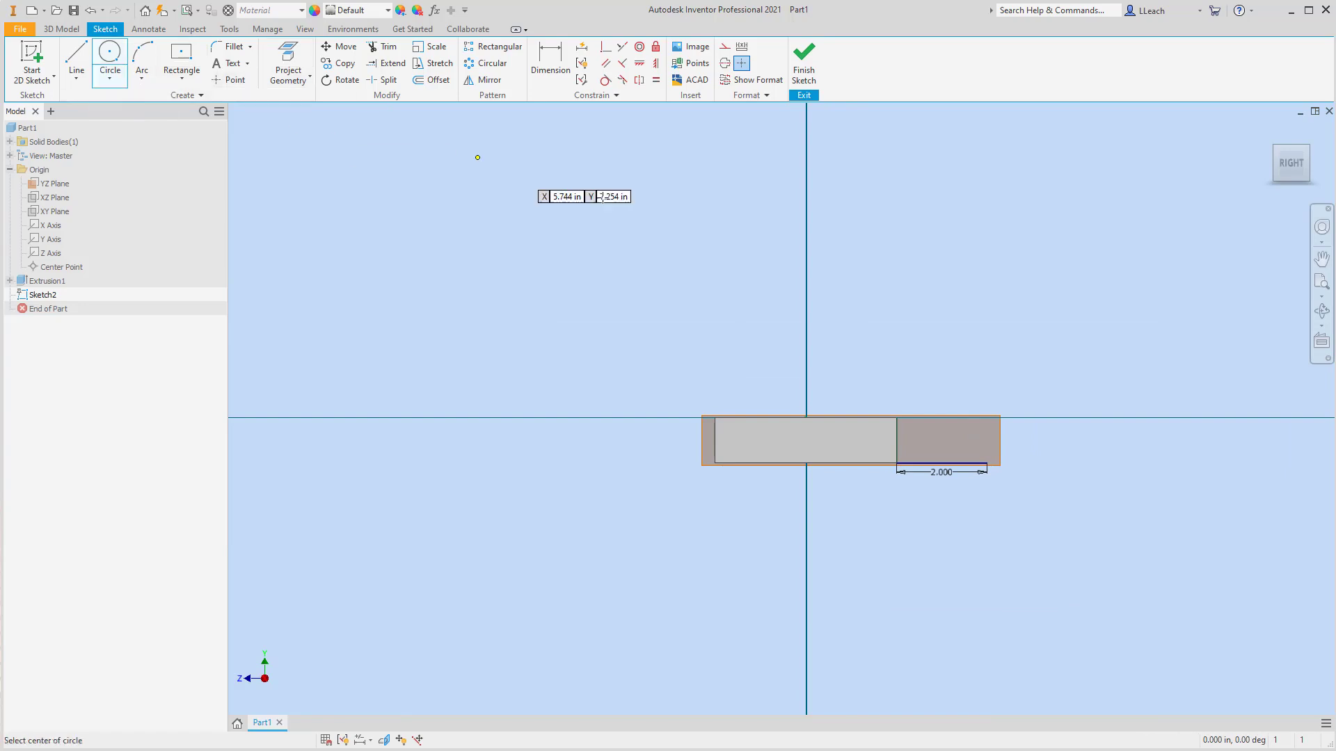
click(987, 224)
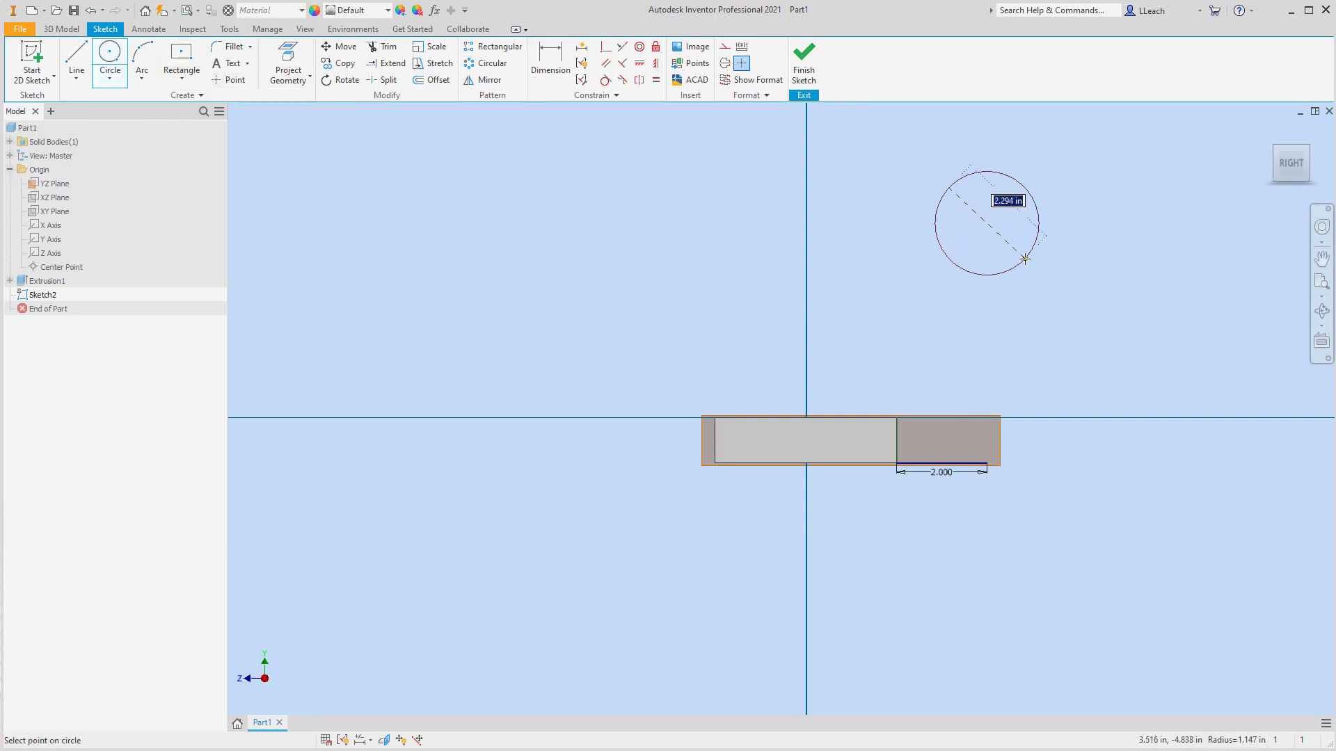
click(1026, 259)
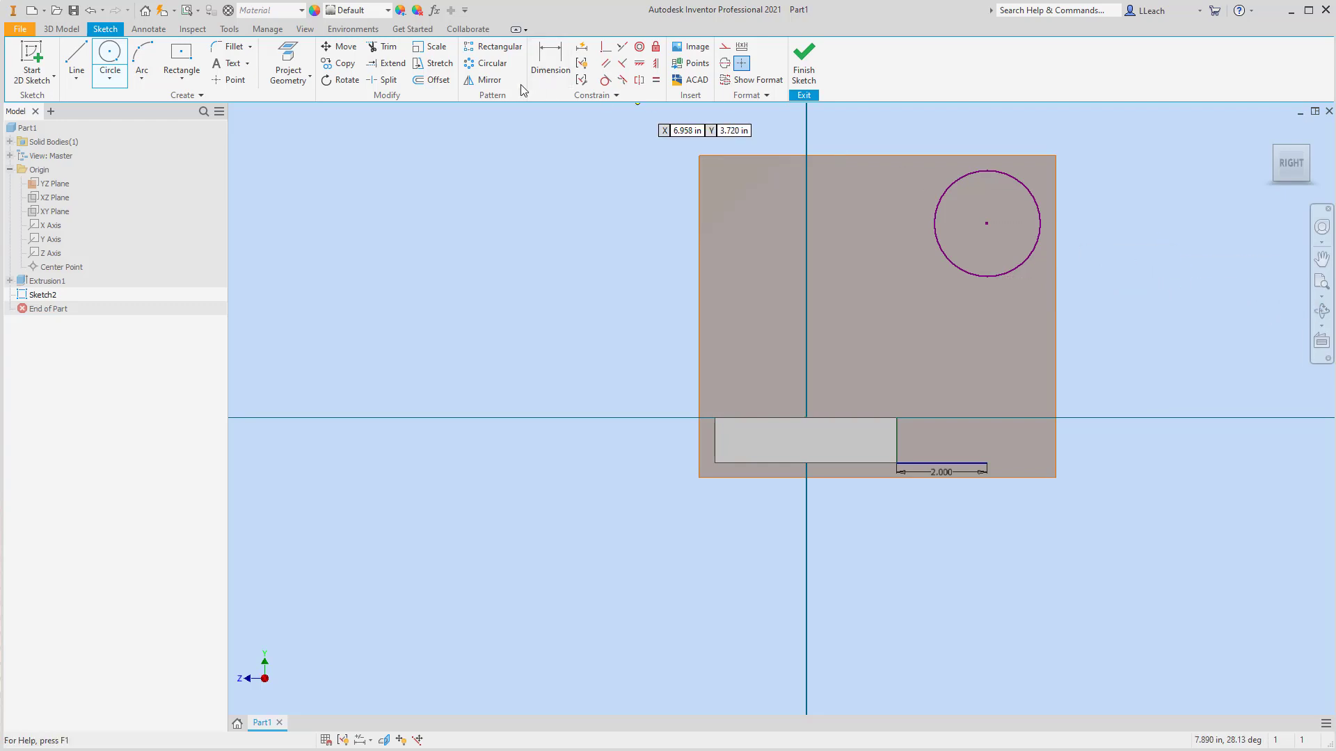
Dimension the circle to 1.75 diameter and its centre 3 in above the 2-inch line.
click(550, 62)
click(1041, 216)
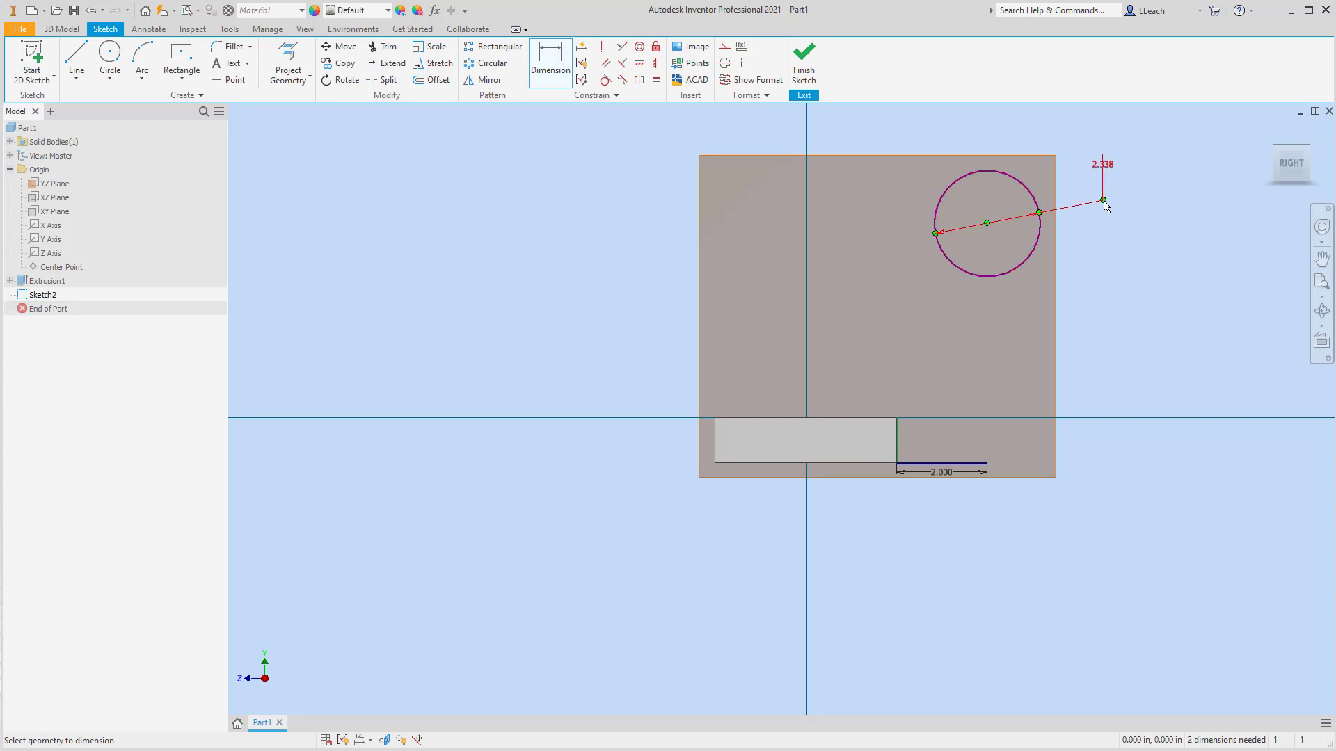
click(1108, 166)
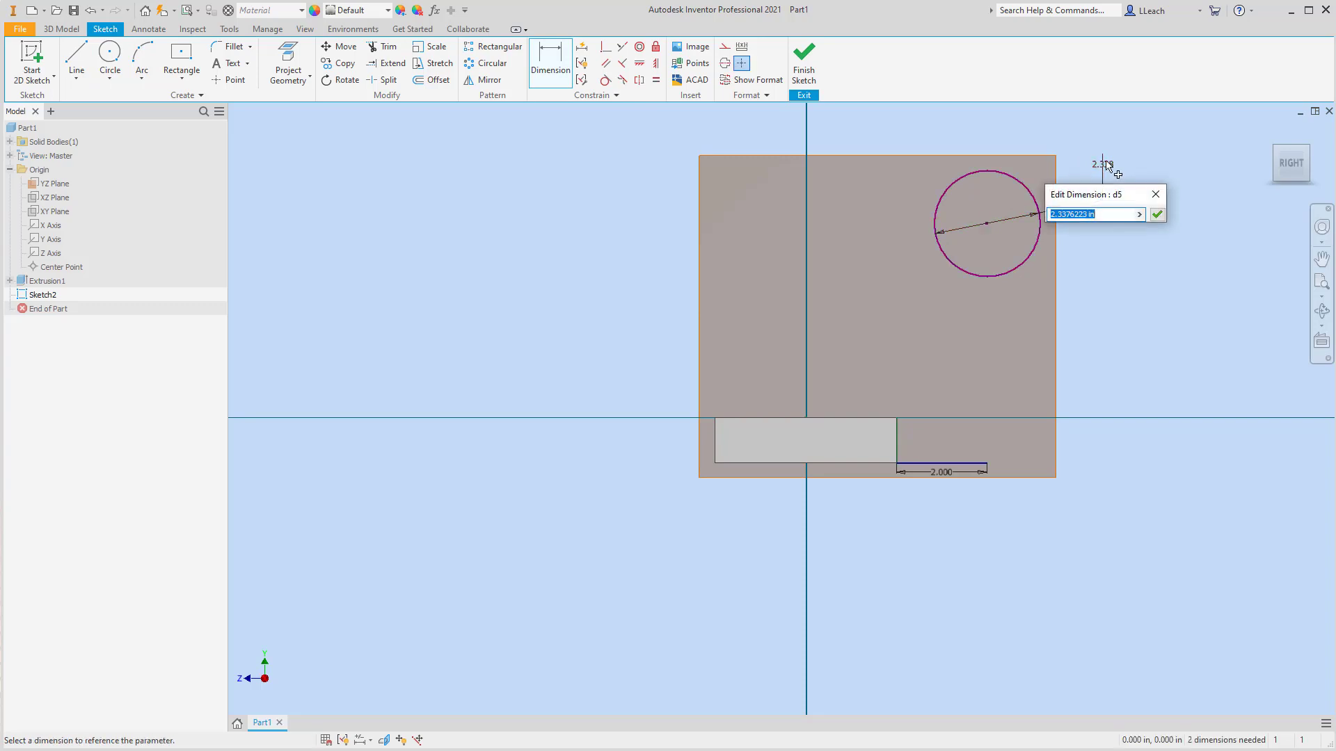
text(1.75)
key(Return)
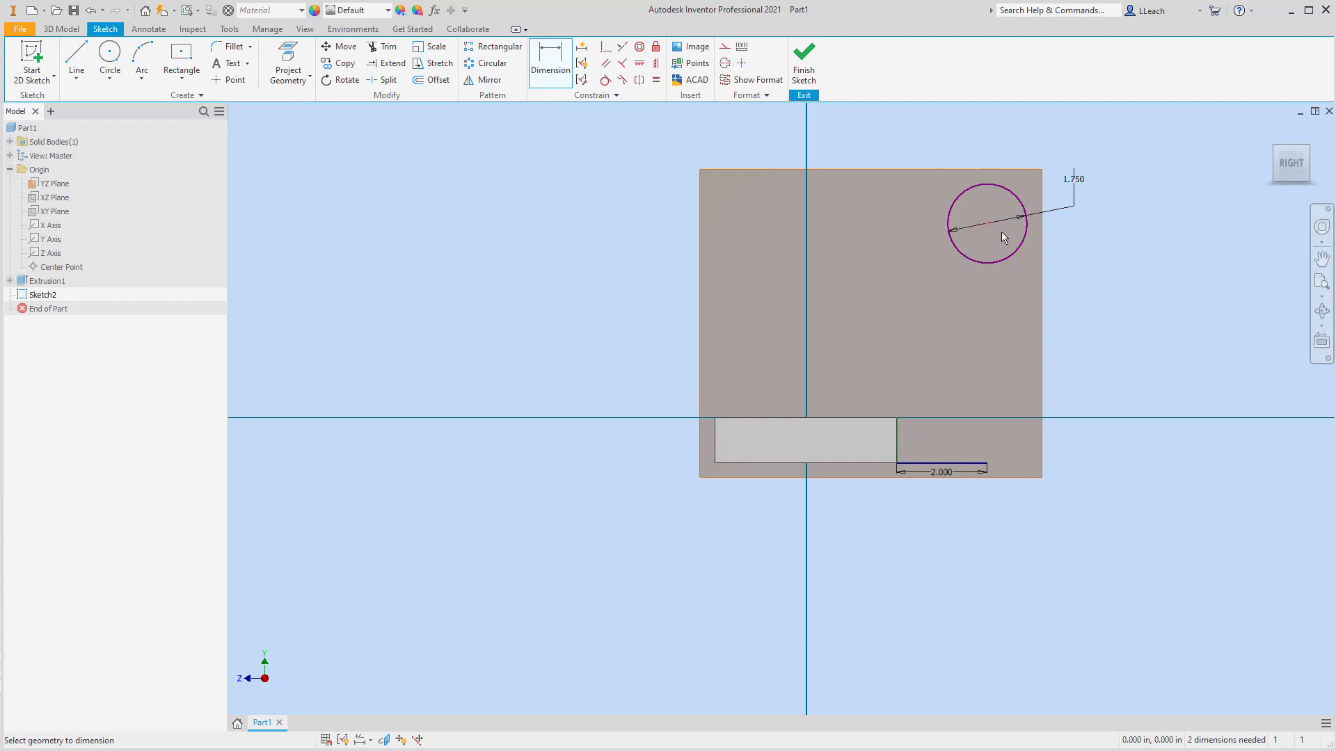
click(945, 464)
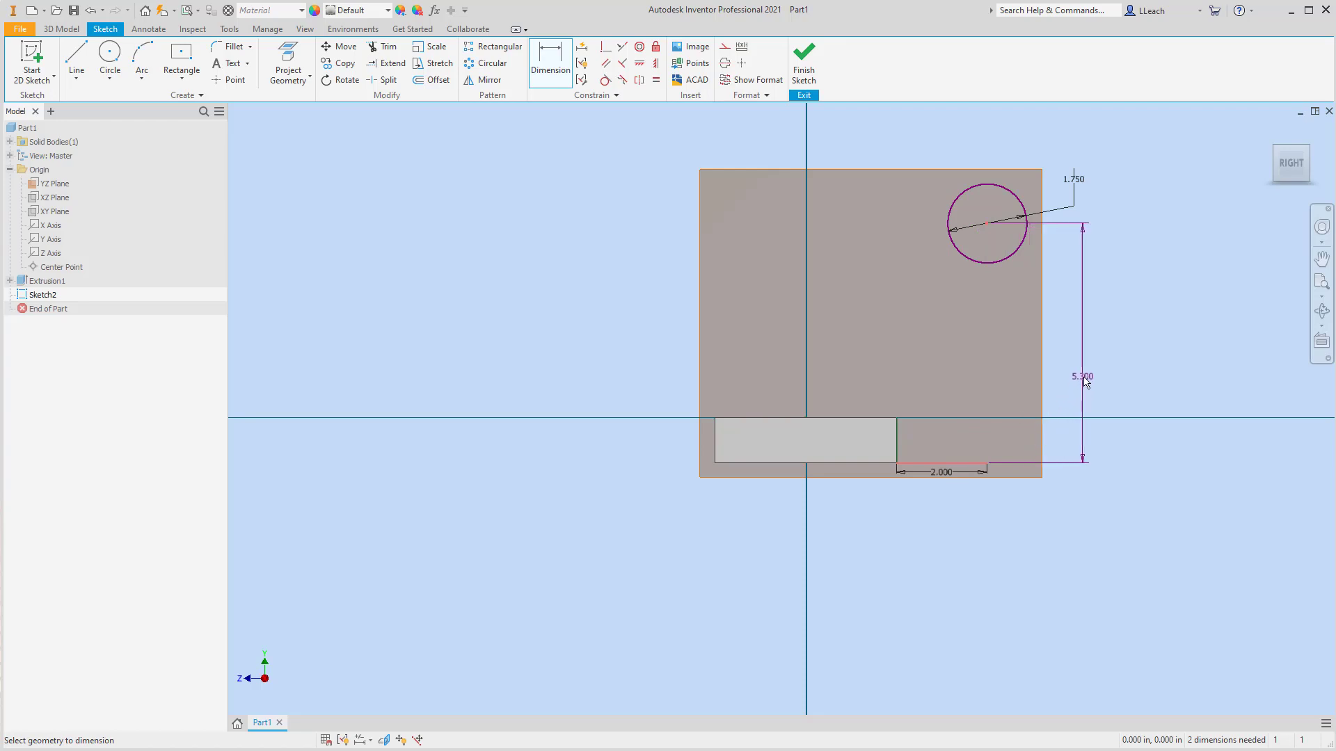
click(1089, 375)
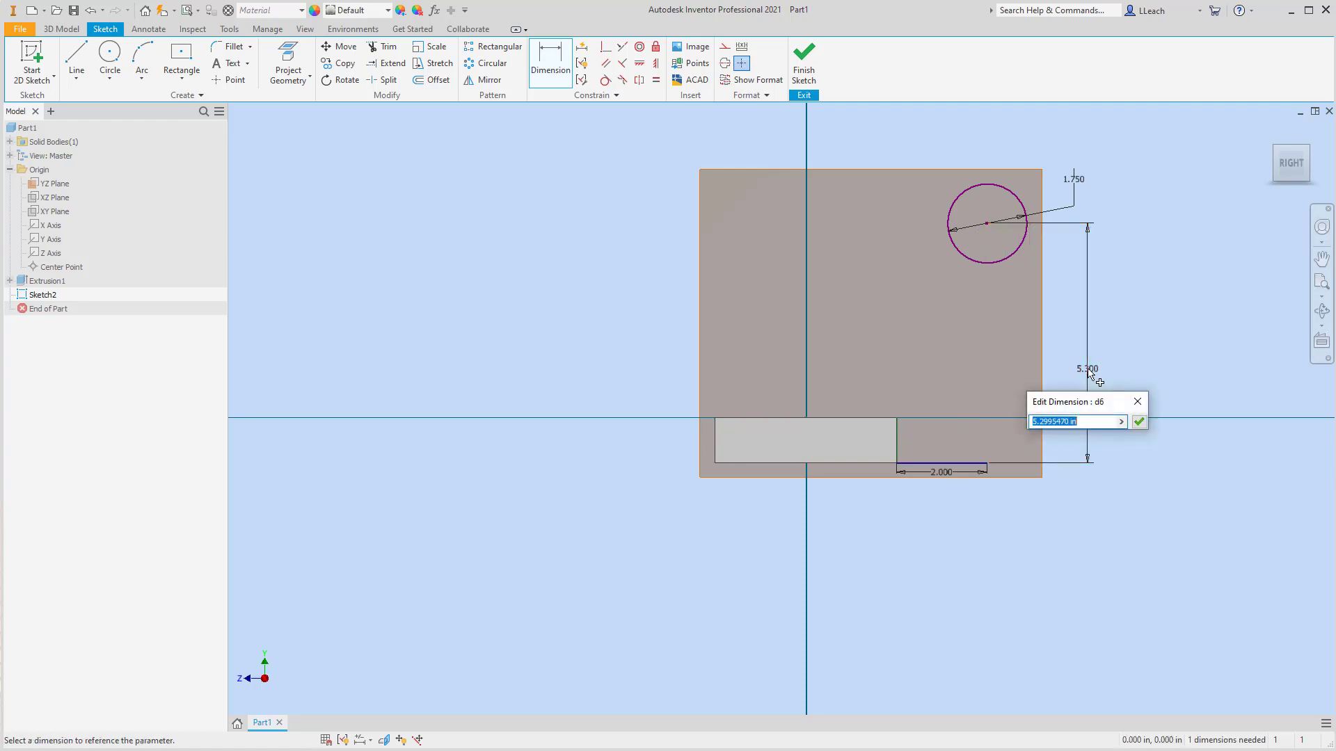
text(3)
key(Return)
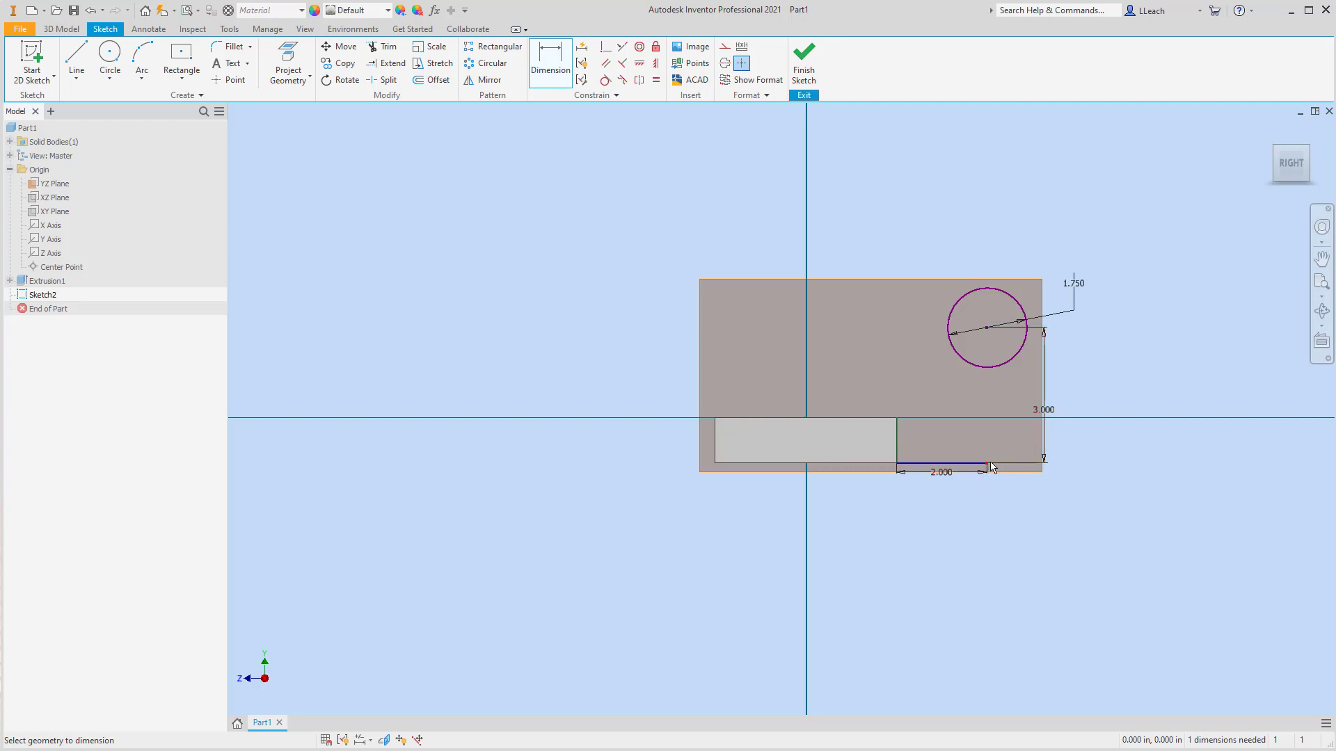
scroll(991, 467, down, 3)
scroll(992, 466, down, 1)
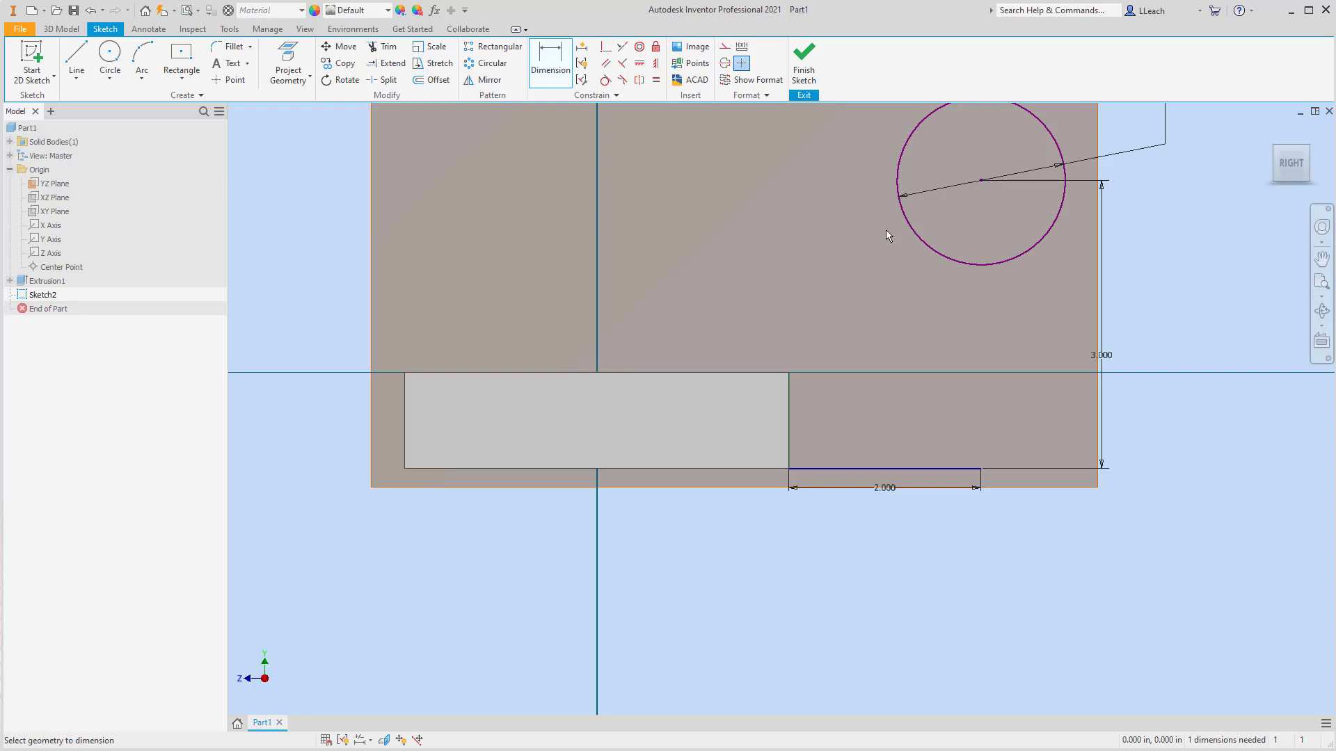
middle_drag(978, 288, 985, 317)
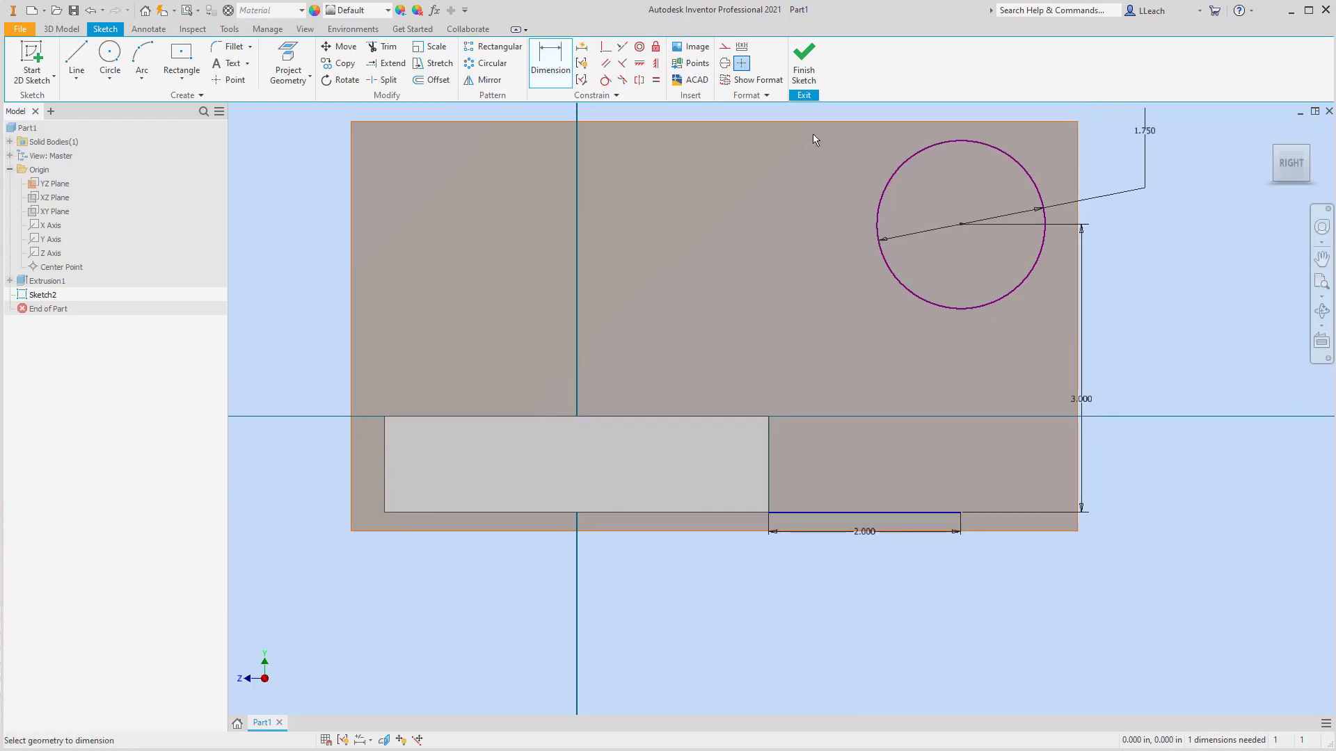
click(656, 64)
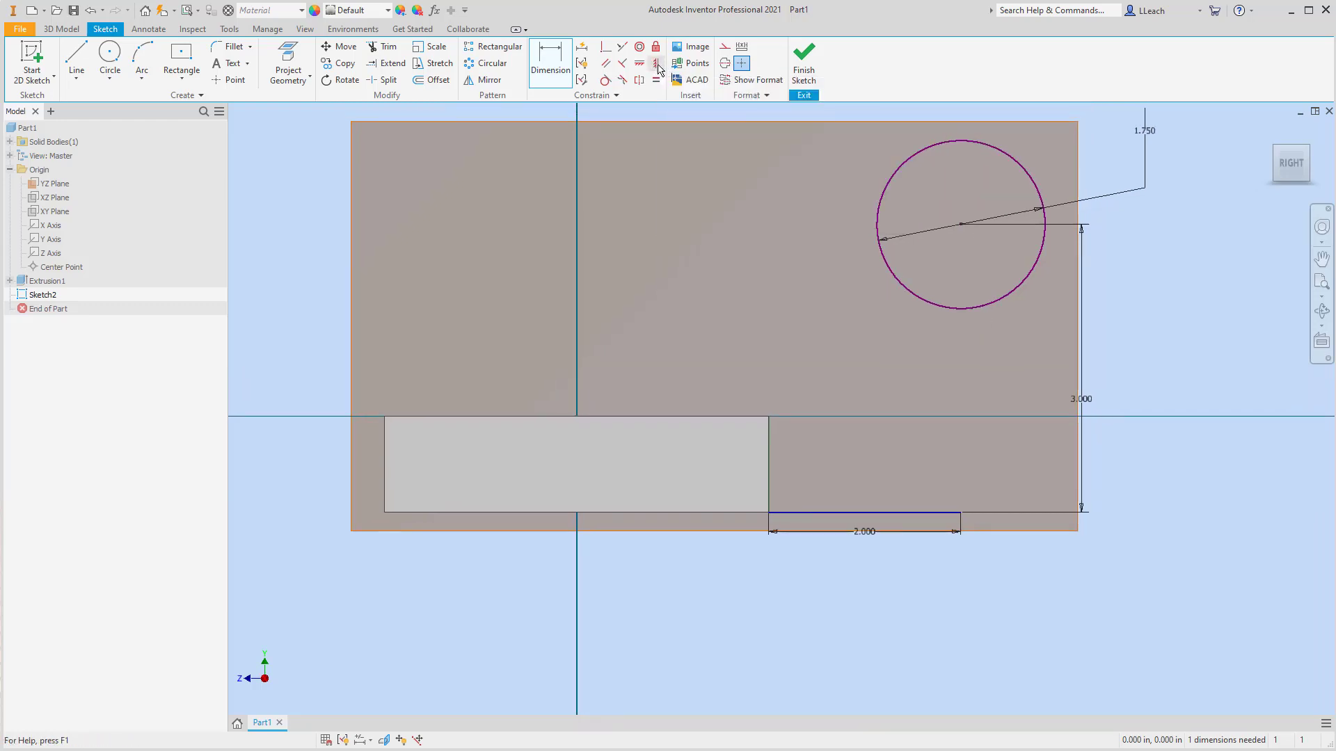
click(961, 514)
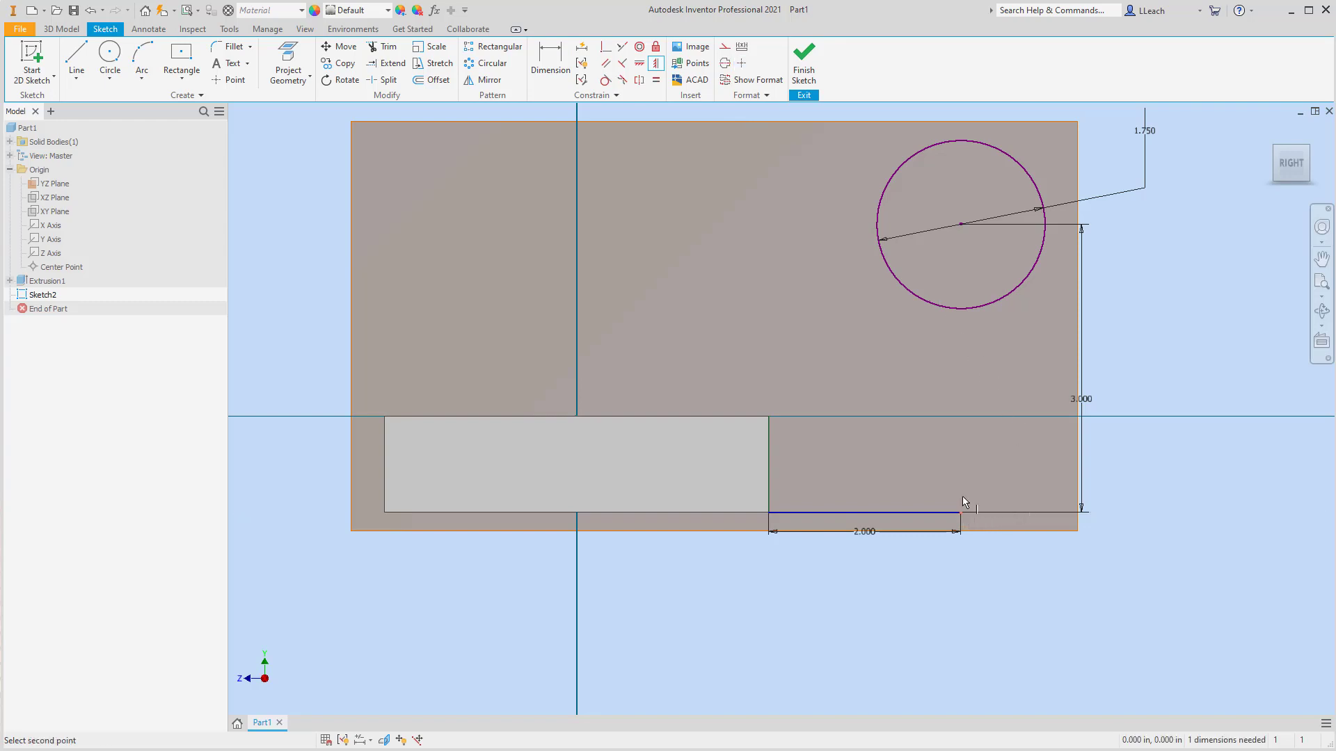
click(963, 225)
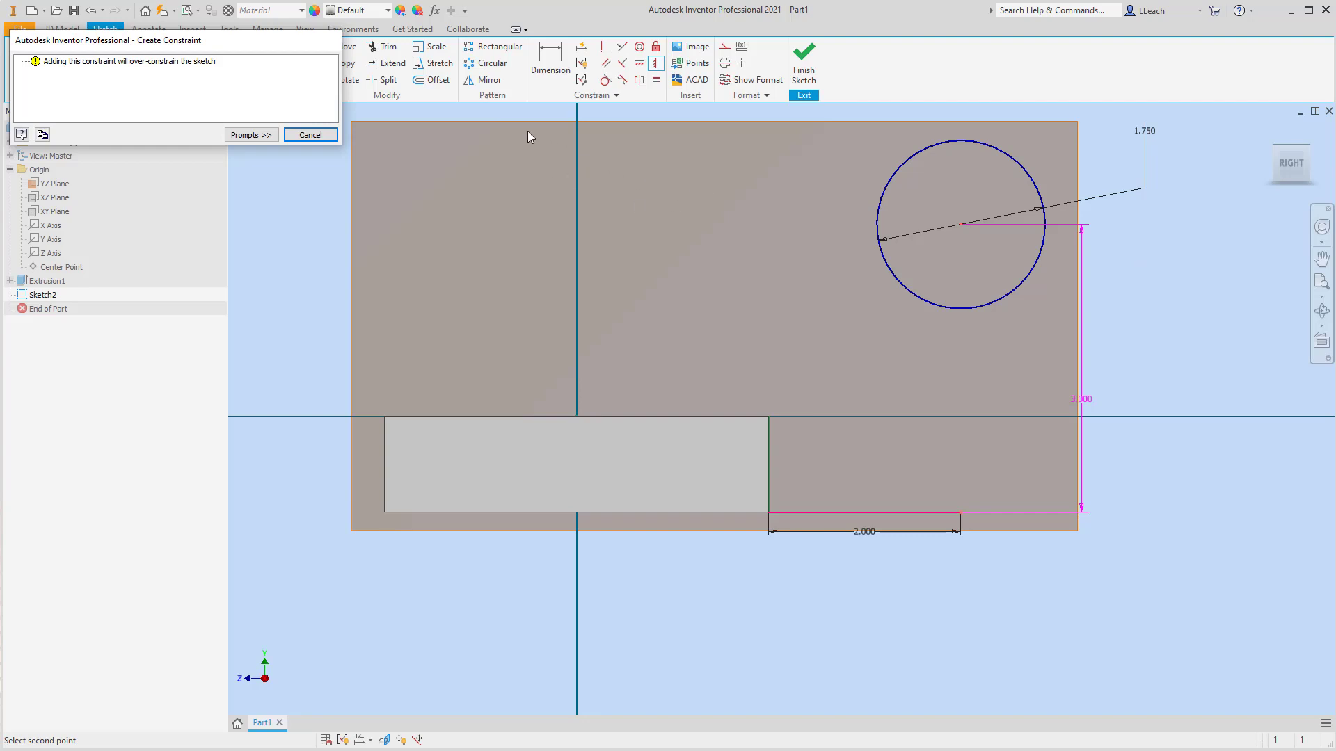
click(310, 134)
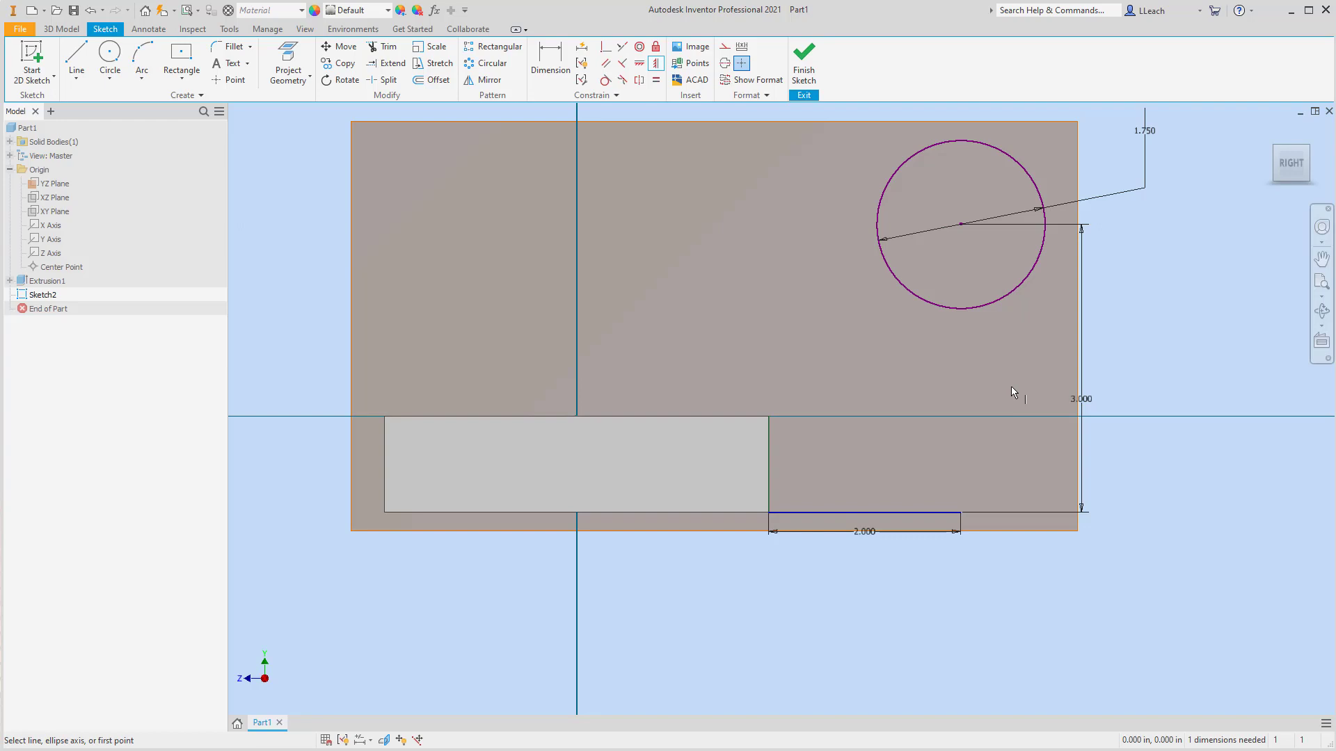
scroll(1010, 382, down, 3)
Draw a larger circle concentric with the 1.750 circle.
scroll(1010, 382, up, 3)
scroll(1011, 382, down, 3)
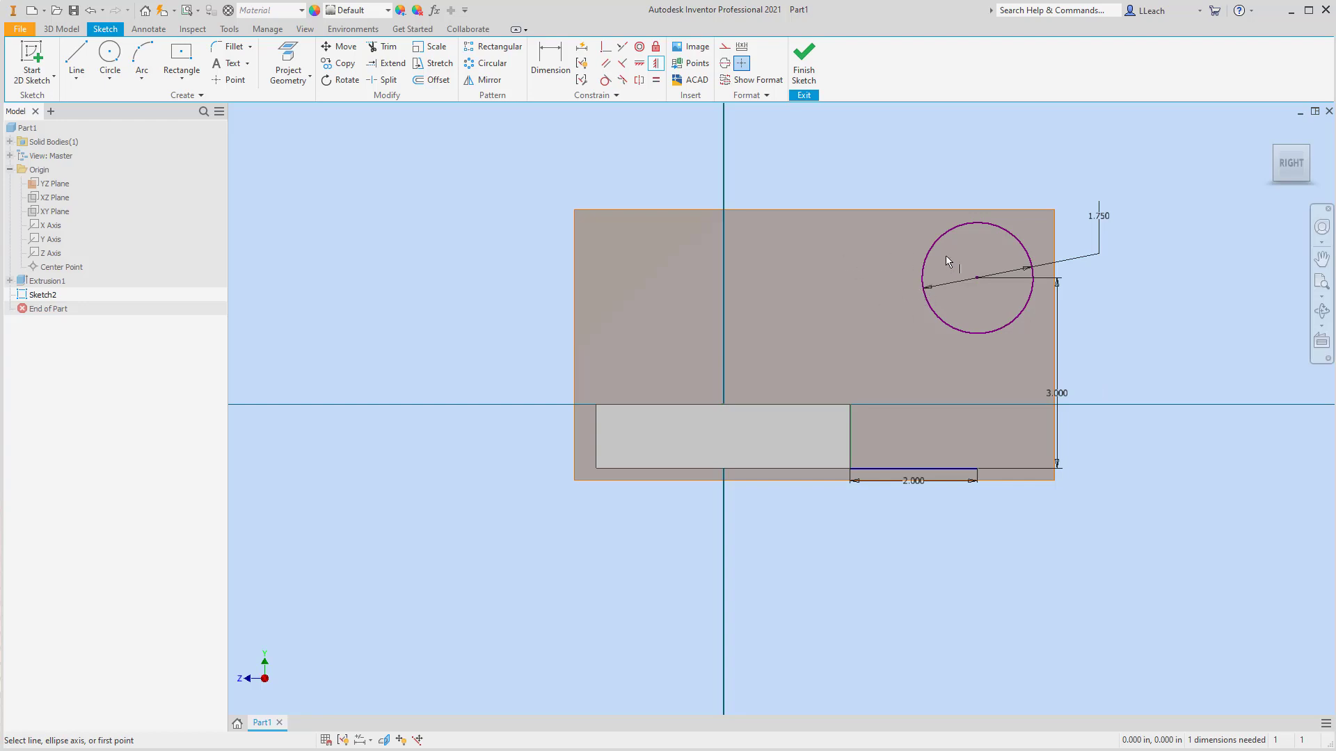
click(121, 83)
click(134, 104)
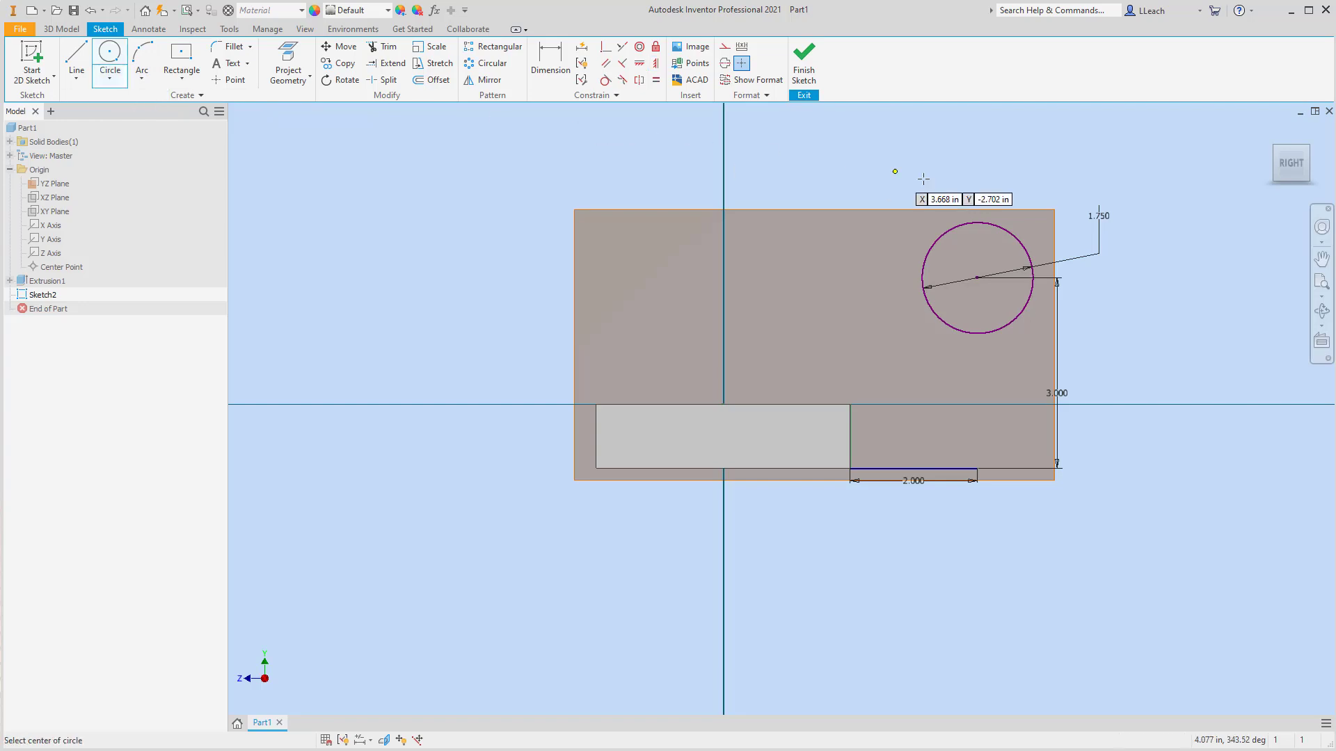
click(978, 277)
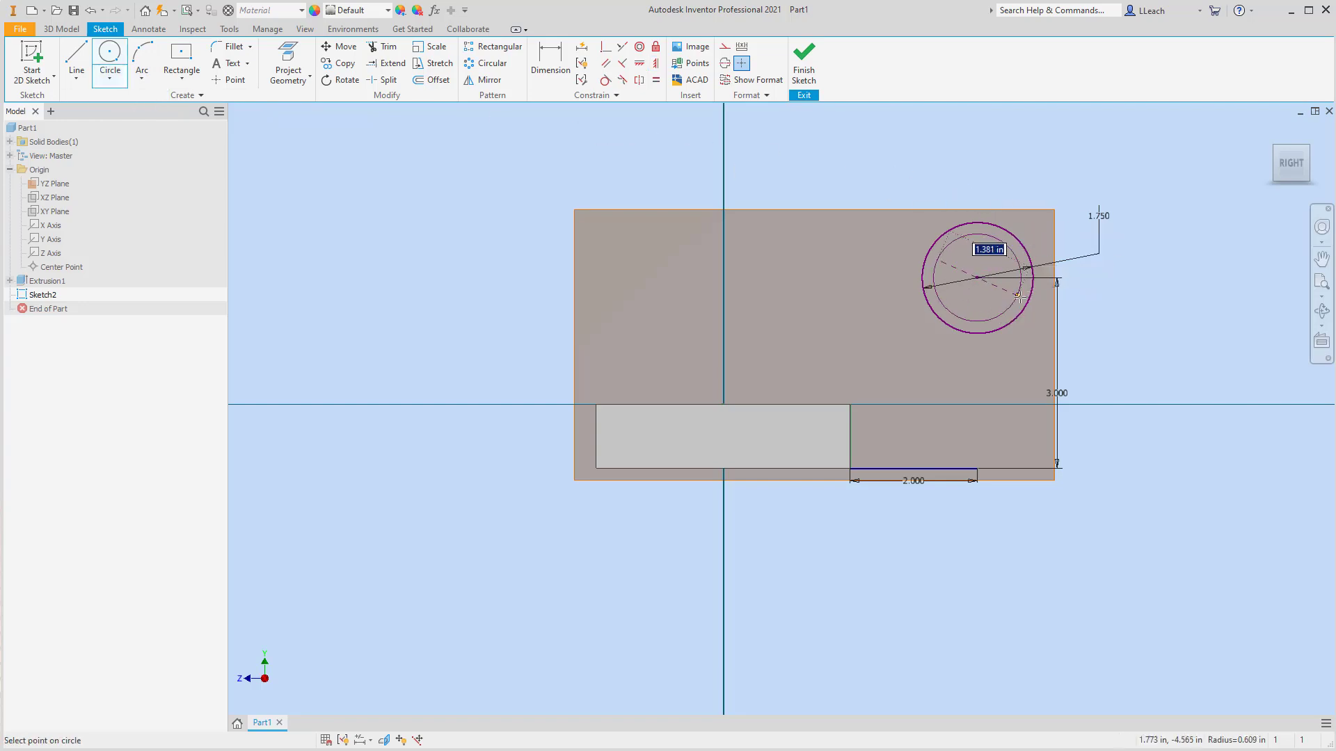
click(1079, 315)
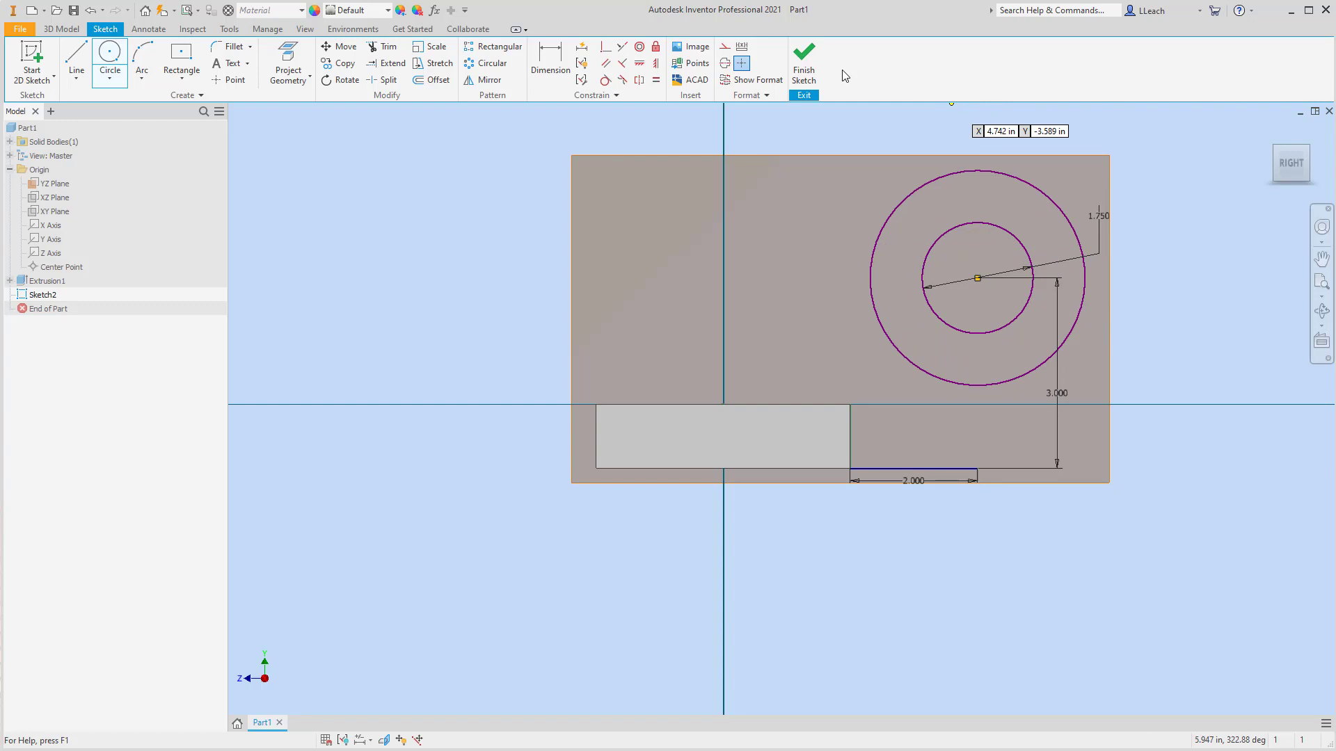
Add a radius dimension to the outer circle and change it from 1.692 to 1.500.
click(550, 63)
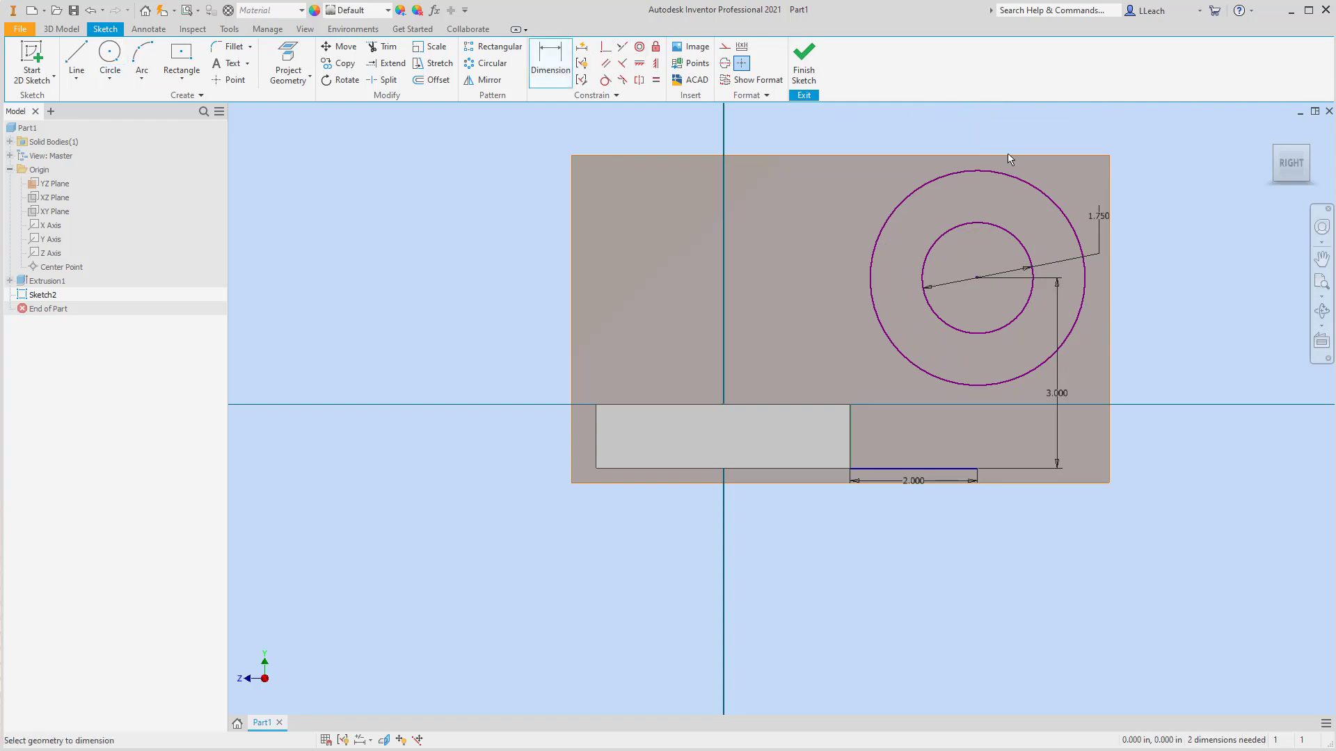
click(1030, 185)
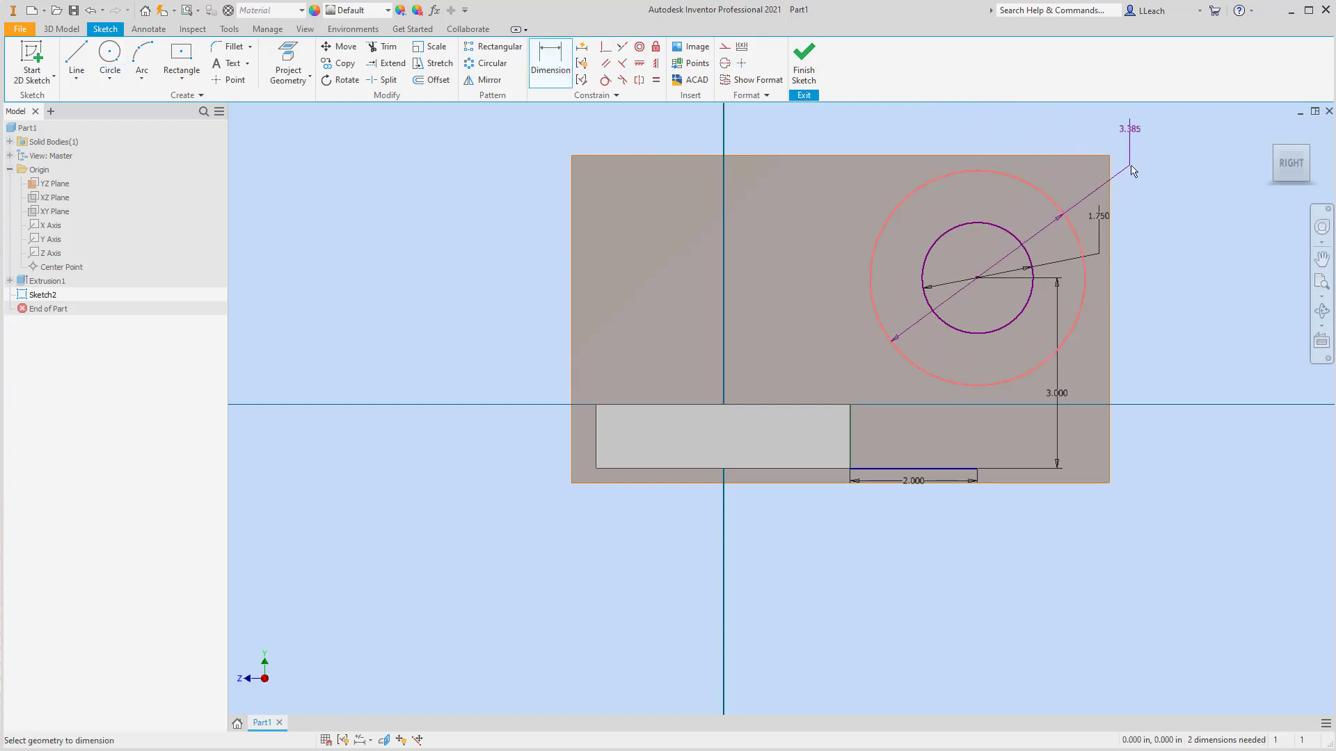
right_click(1155, 165)
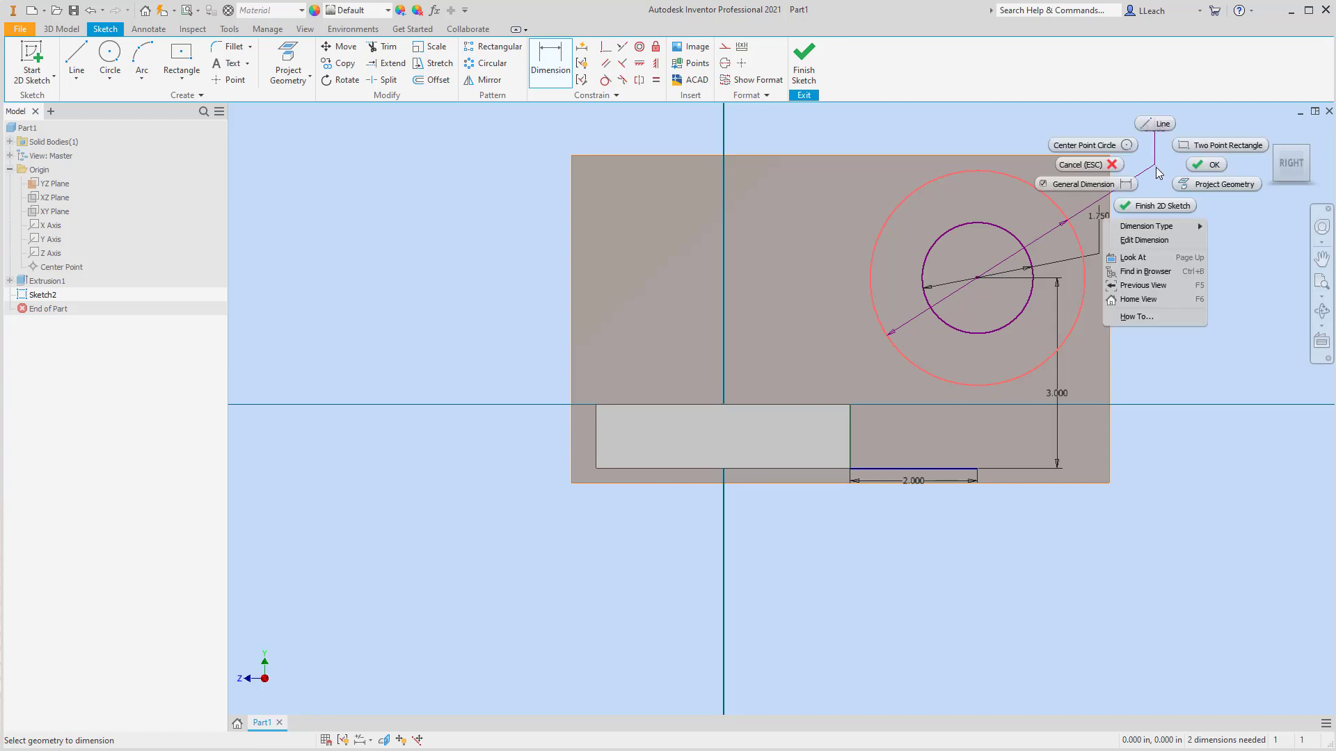
mouse_move(1158, 232)
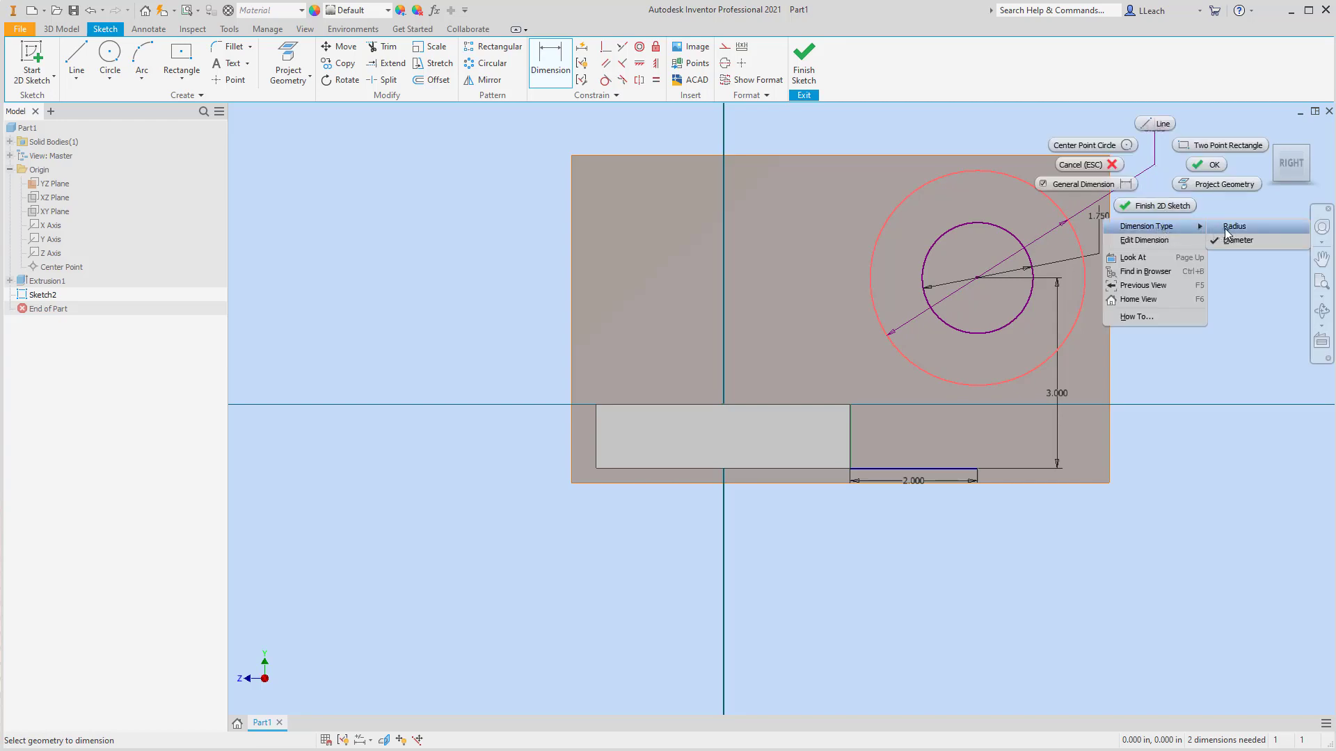
click(1224, 228)
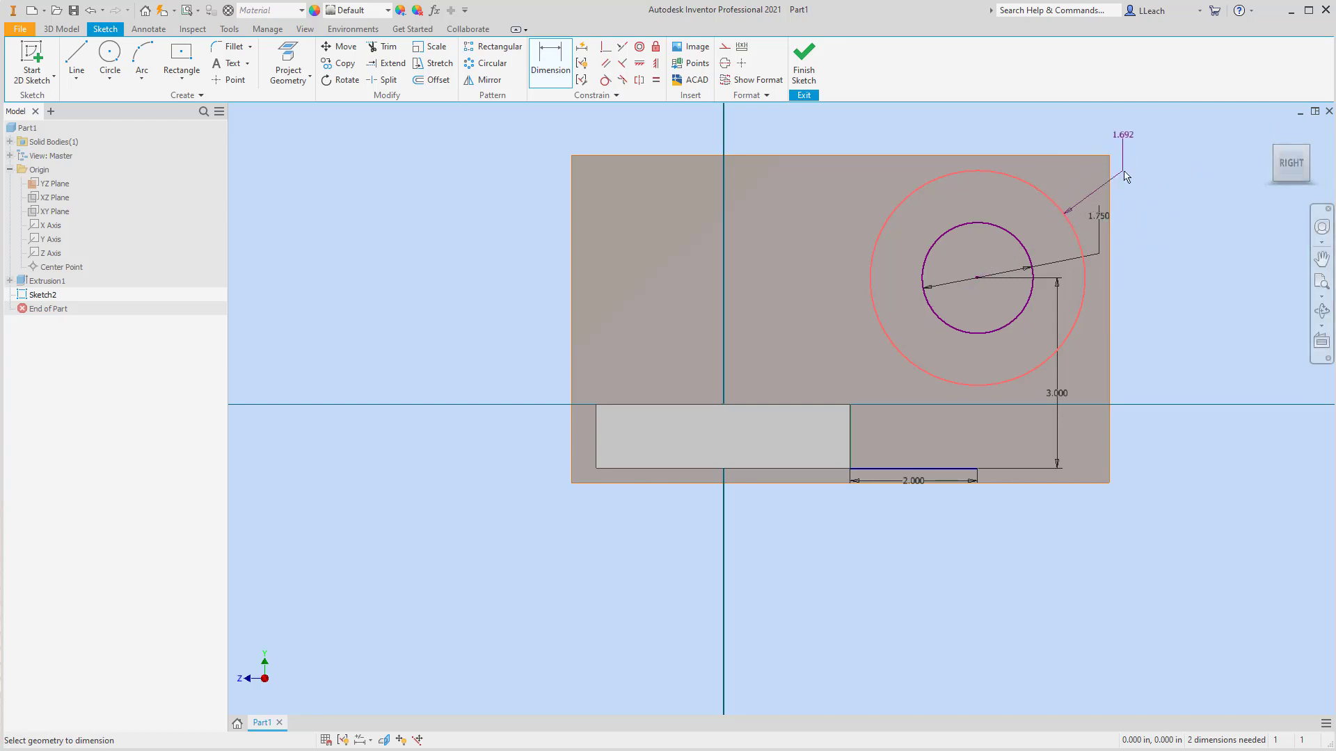
click(1158, 159)
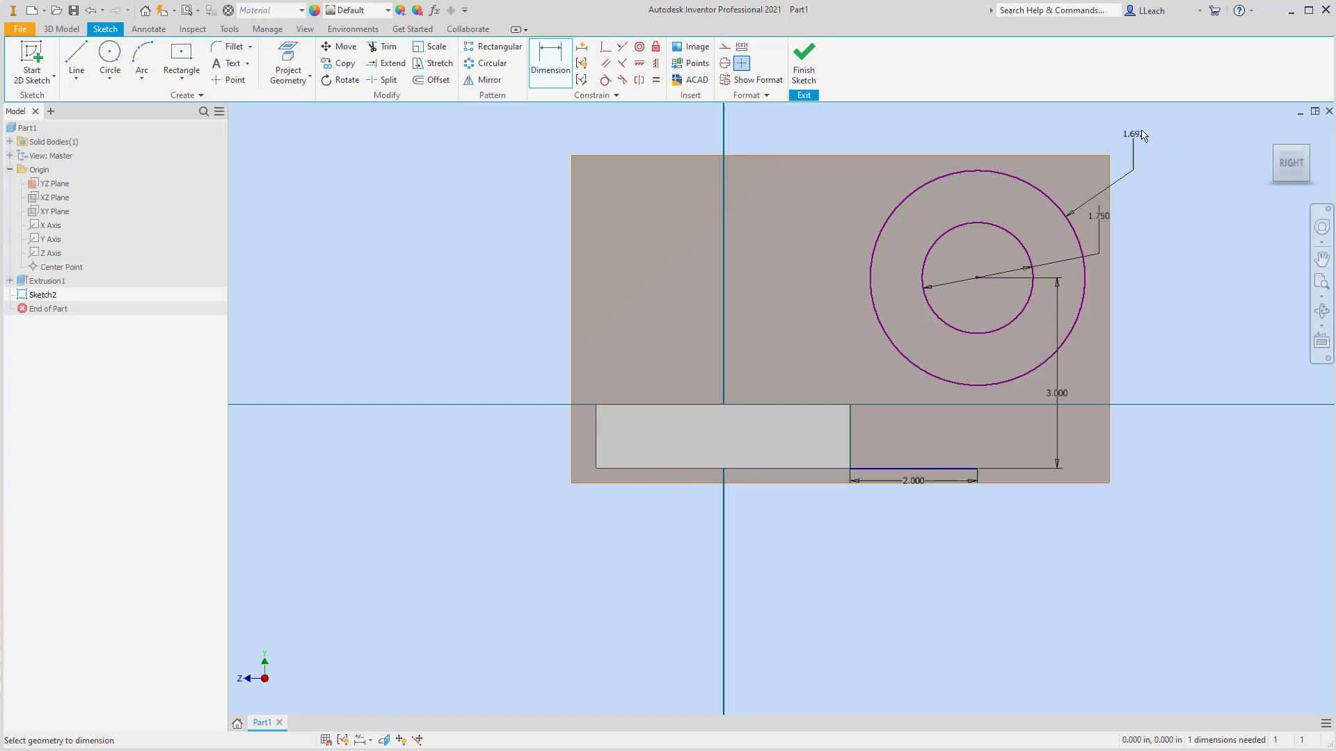
double_click(1143, 135)
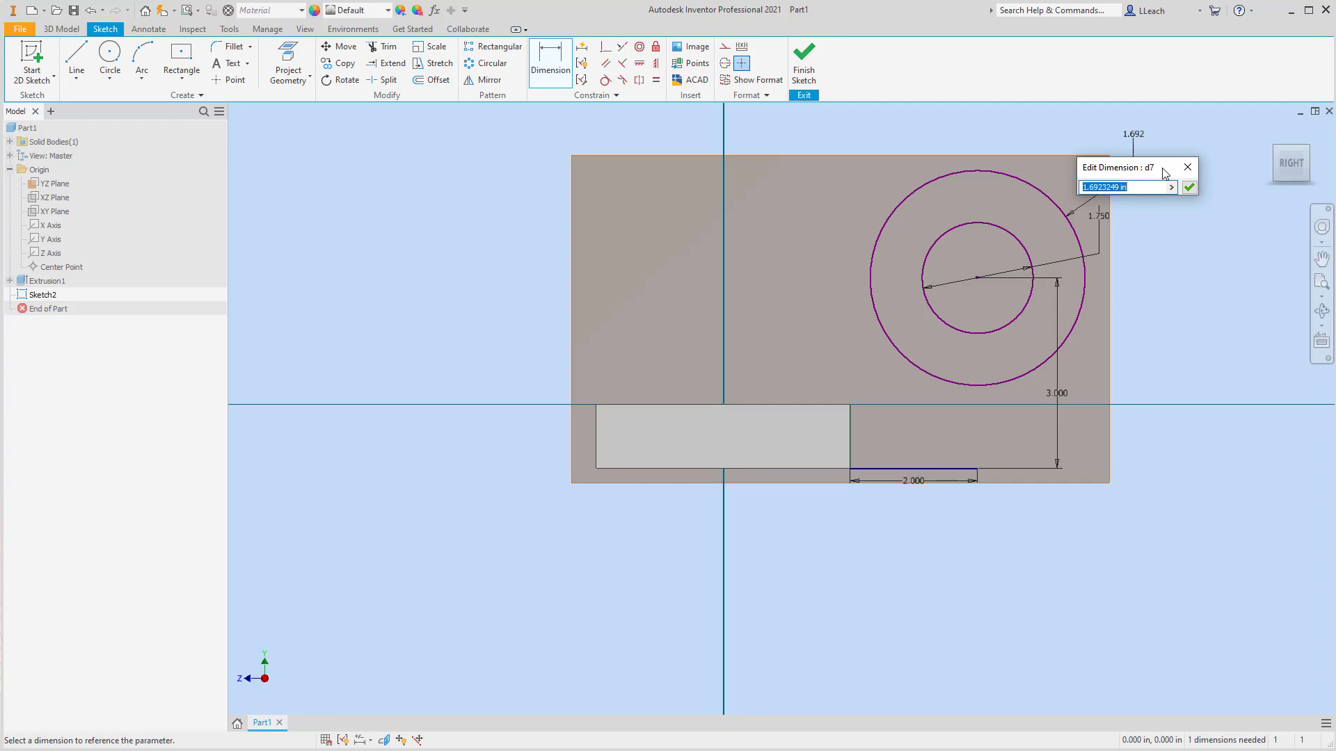
text(1.5)
key(Return)
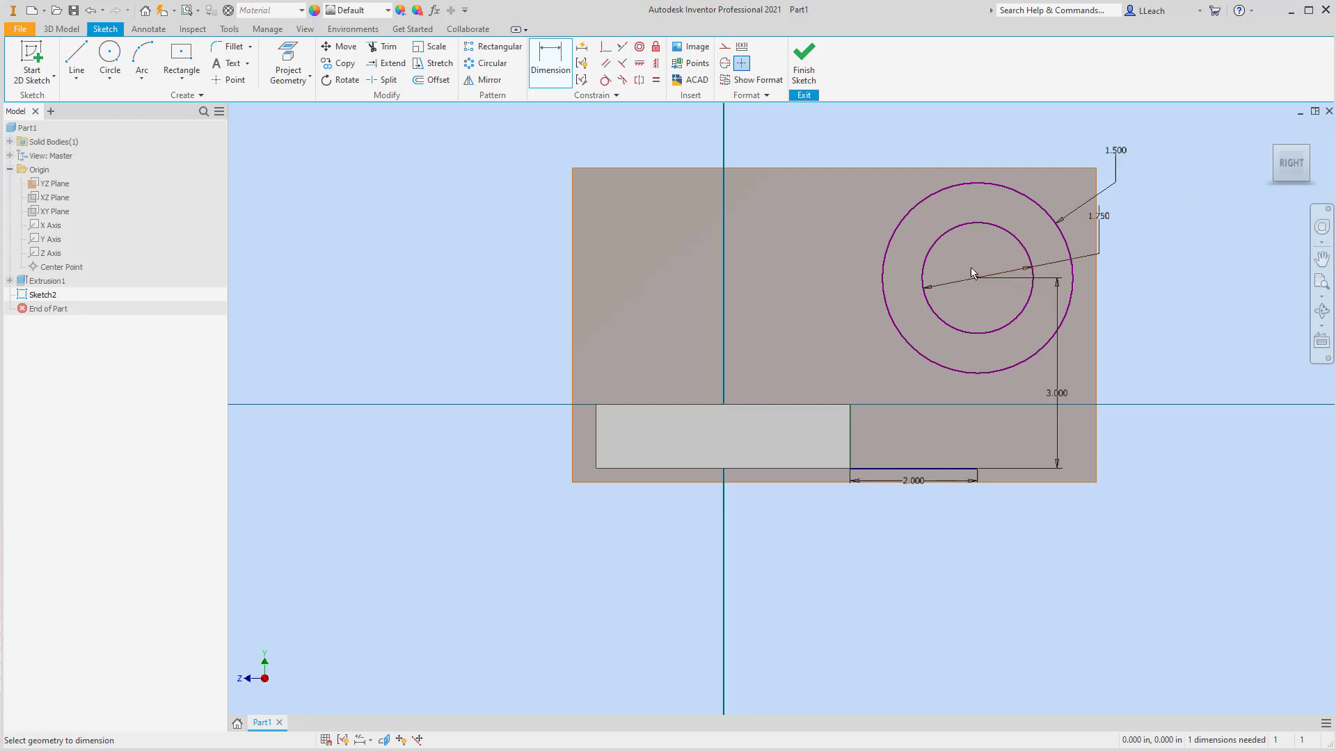
mouse_move(974, 268)
middle_down()
mouse_move(970, 244)
mouse_move(956, 275)
middle_up()
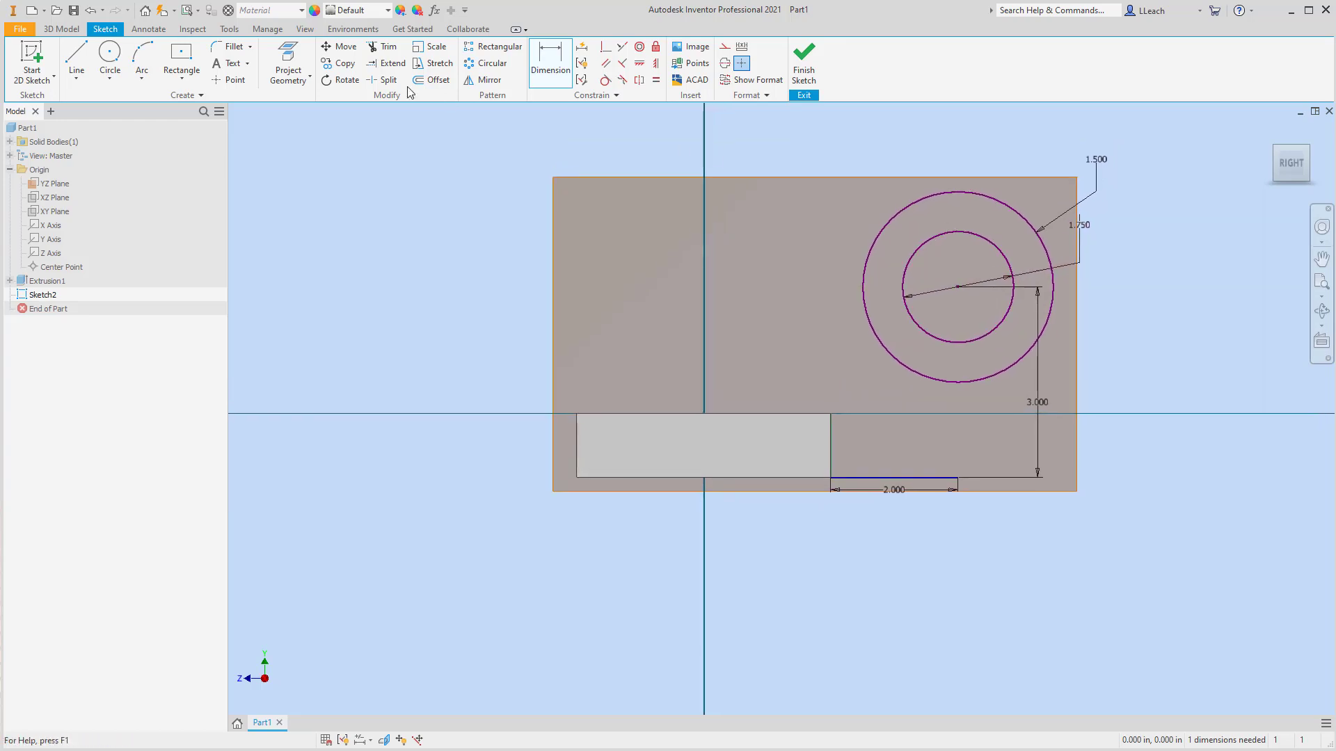
Draw two sloped lines, one from the rectangle's top-left corner and one from the 2.000 edge's end.
click(76, 79)
click(97, 104)
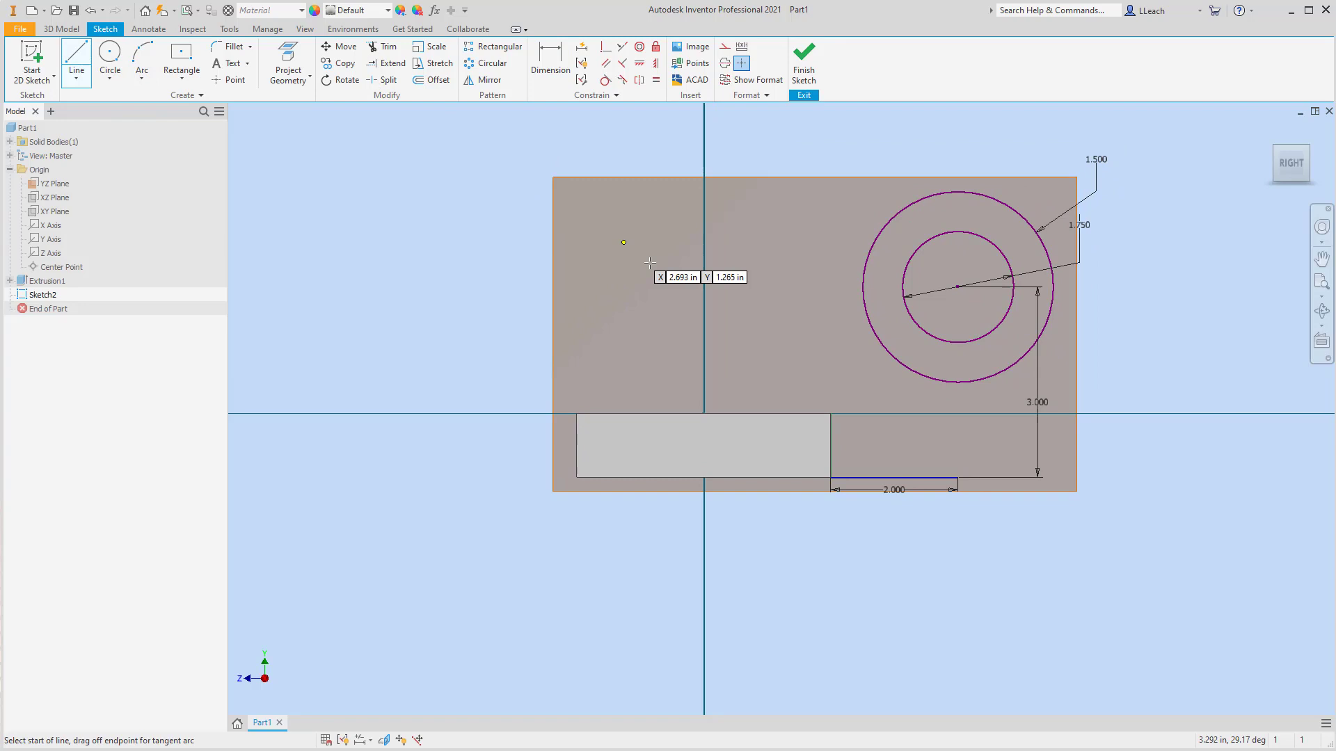
click(577, 414)
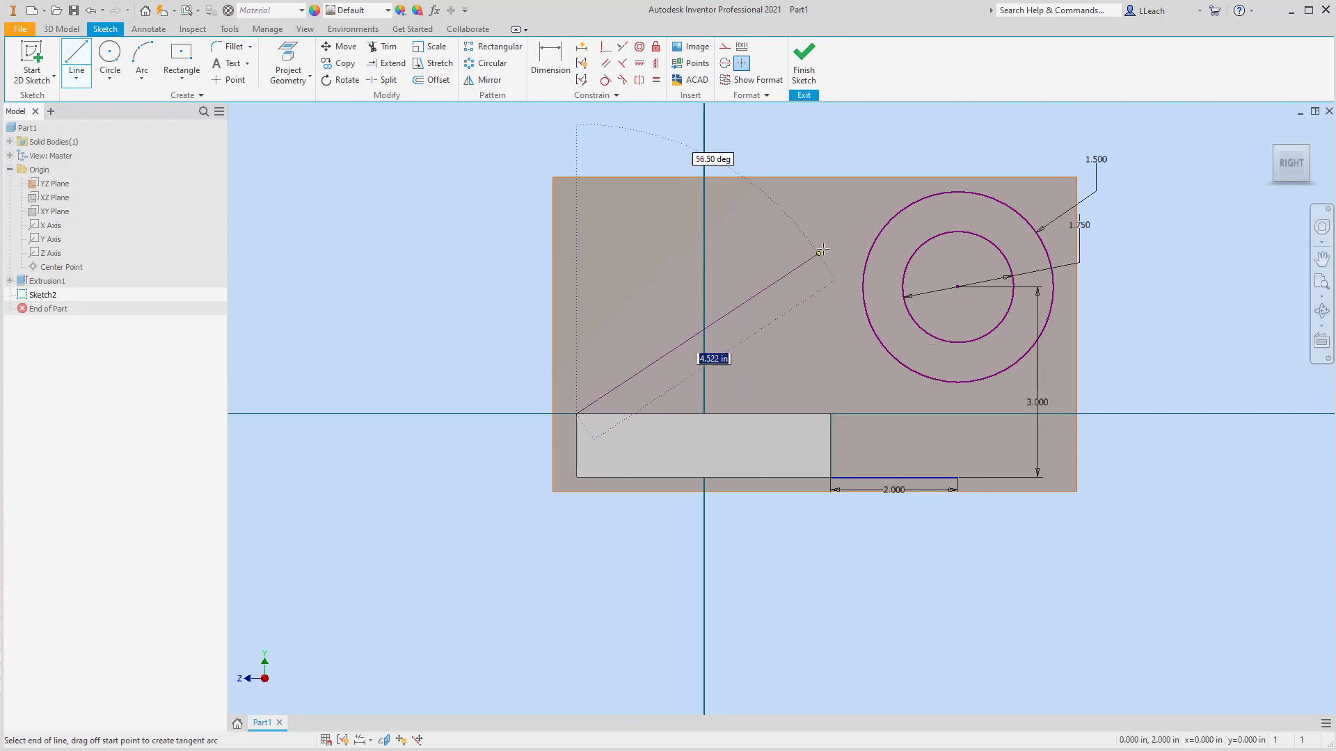
click(883, 205)
key(Escape)
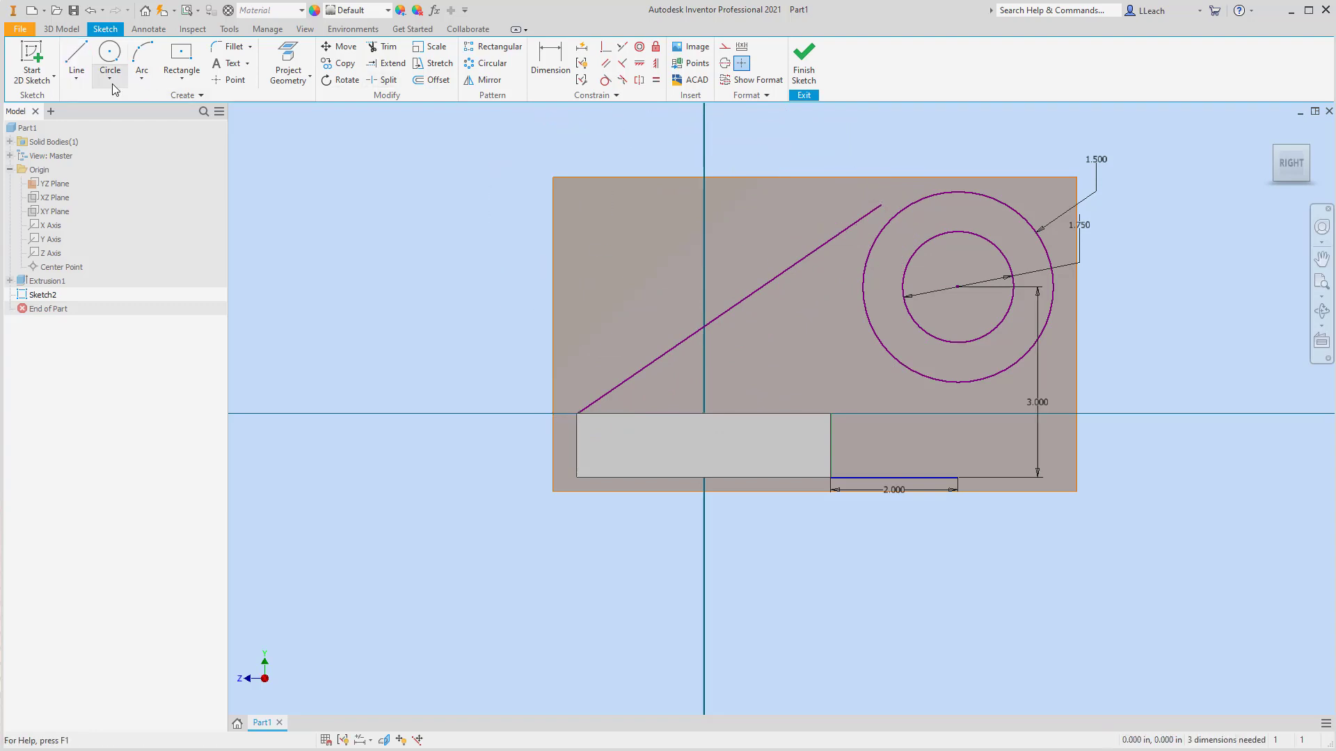
click(75, 77)
click(92, 101)
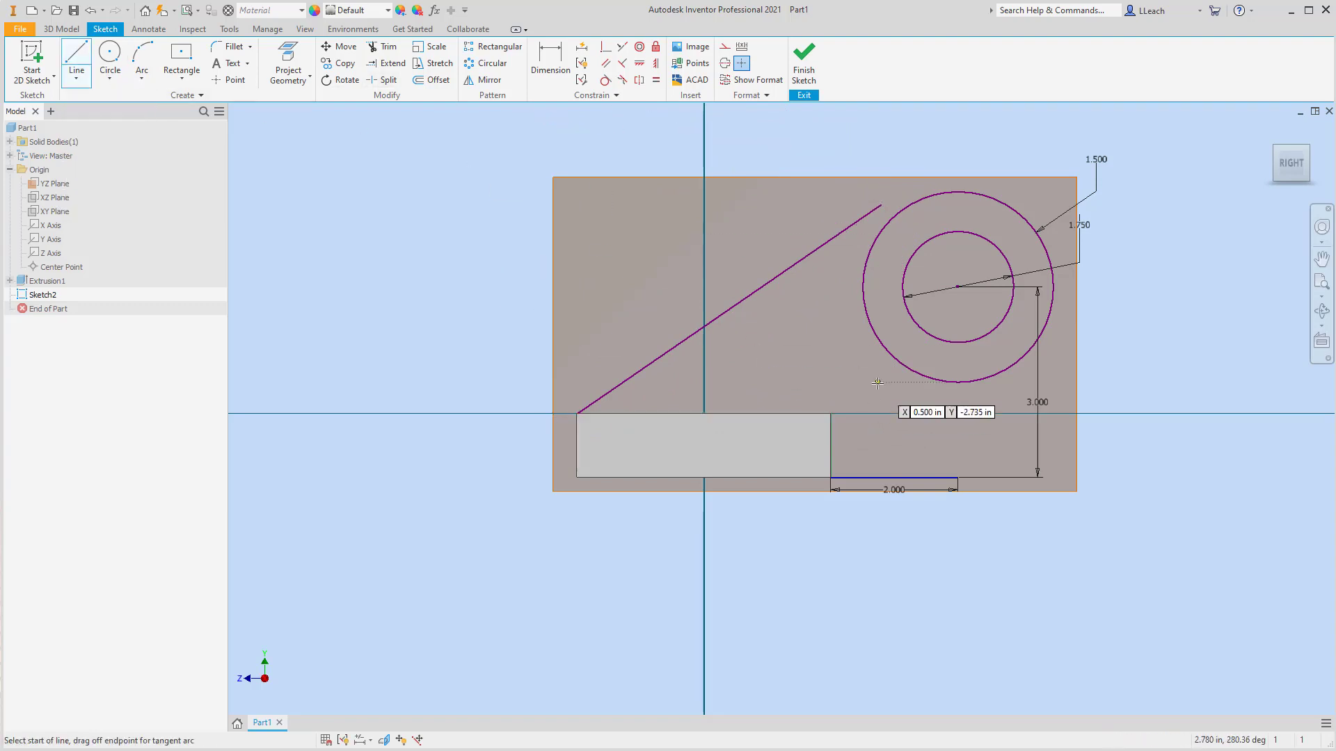
click(957, 478)
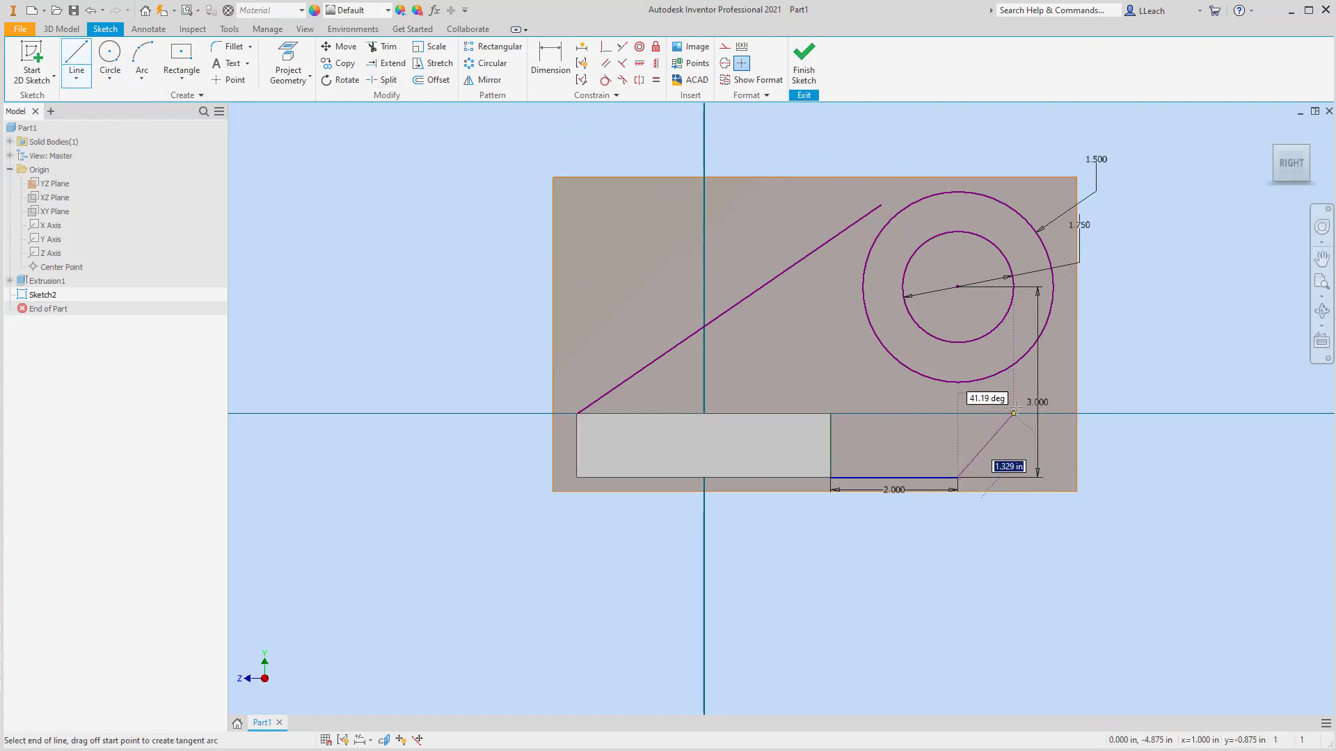
click(1026, 374)
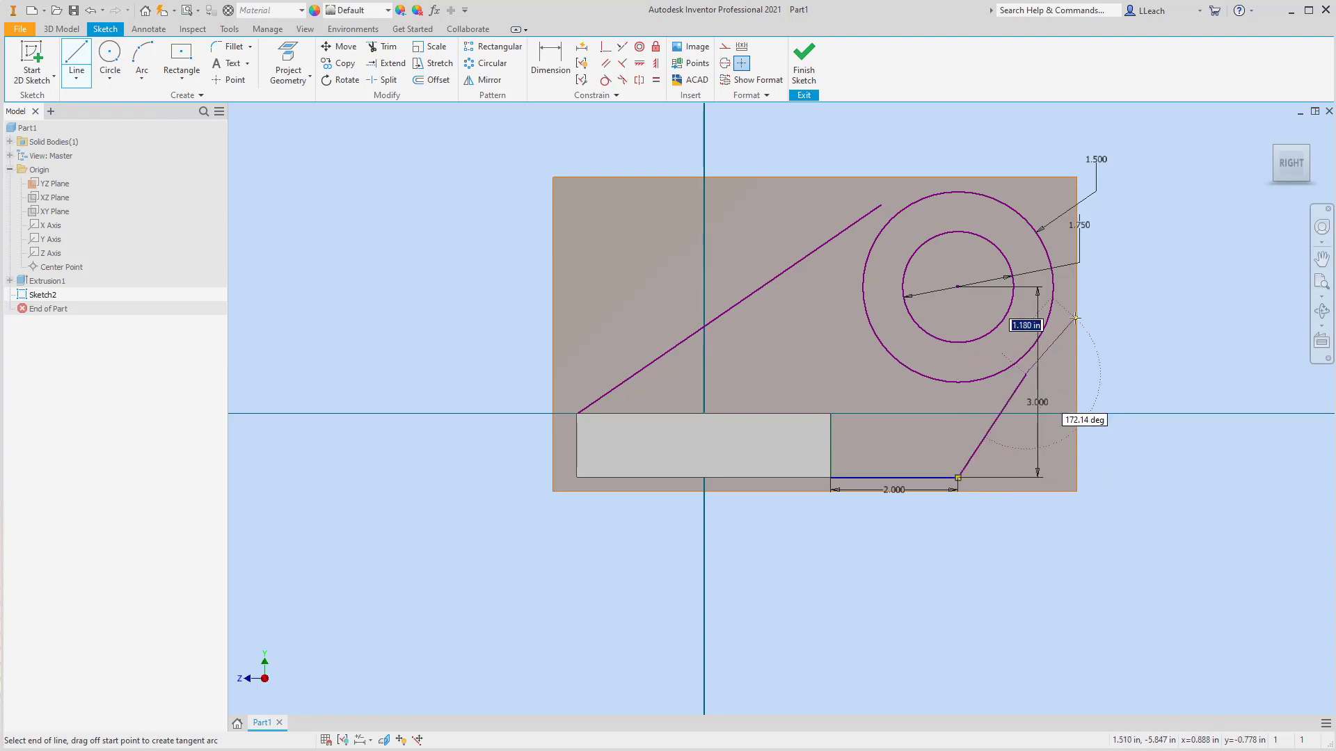
key(Escape)
key(Escape)
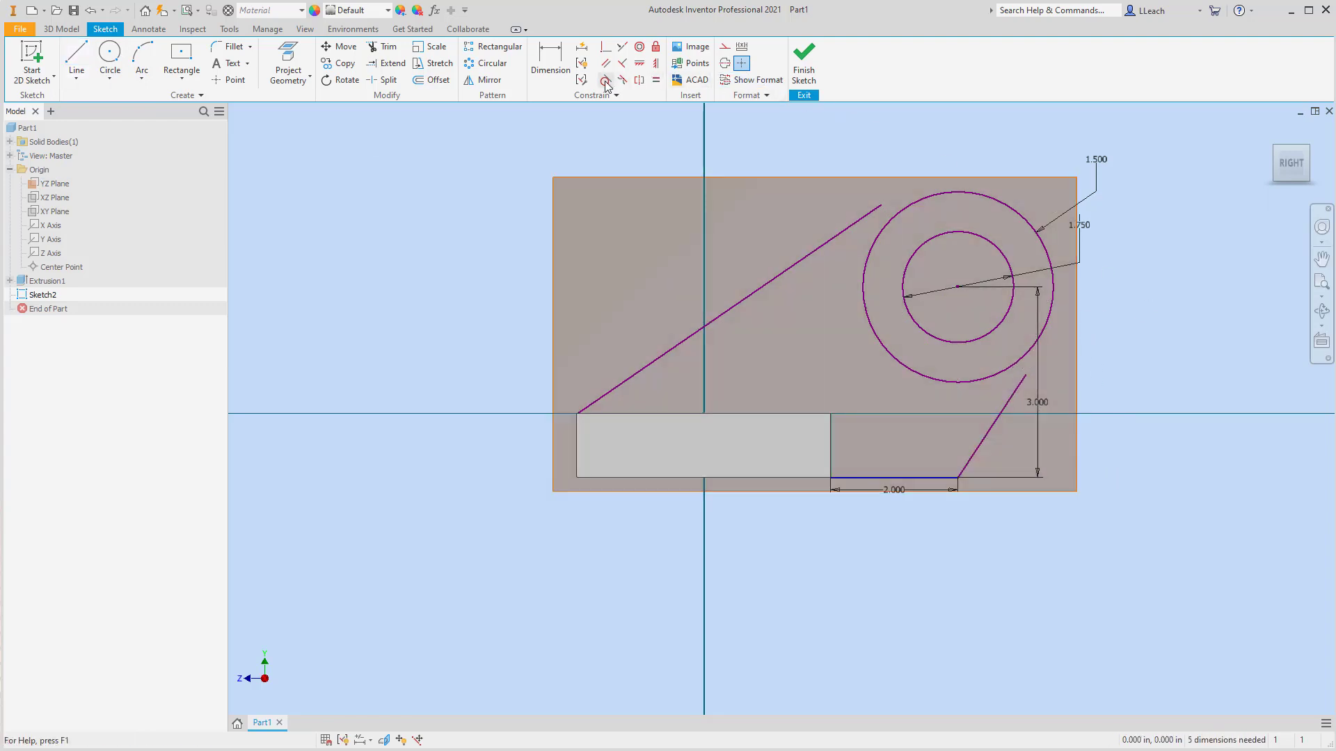
Make both sloped lines tangent to the outer circle.
click(606, 81)
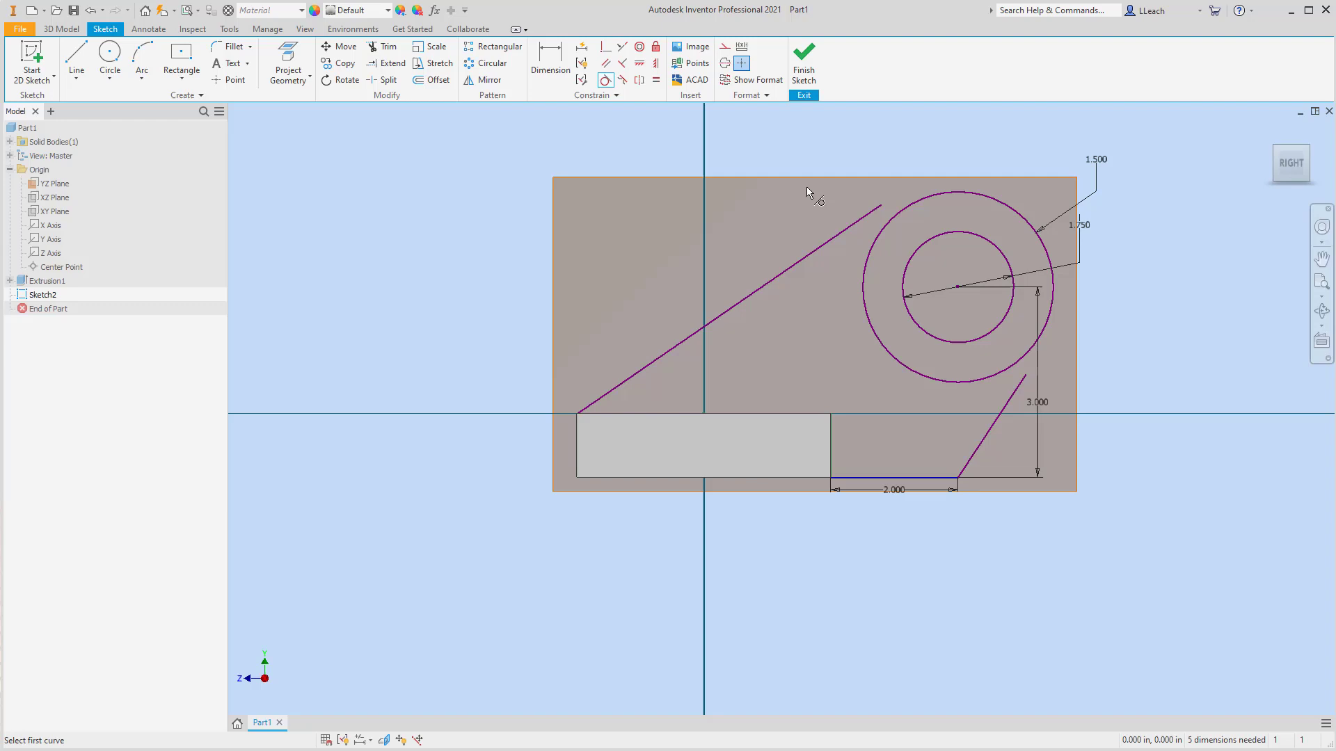
click(828, 239)
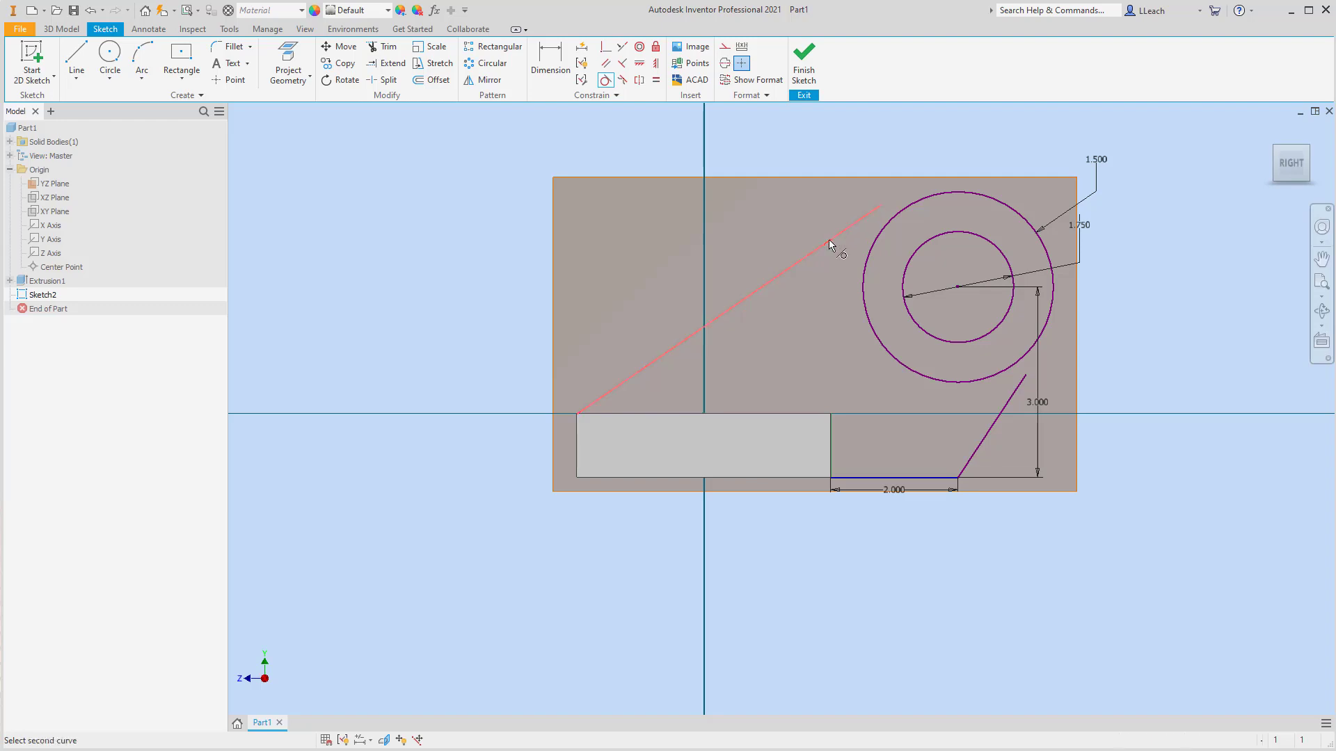
click(886, 221)
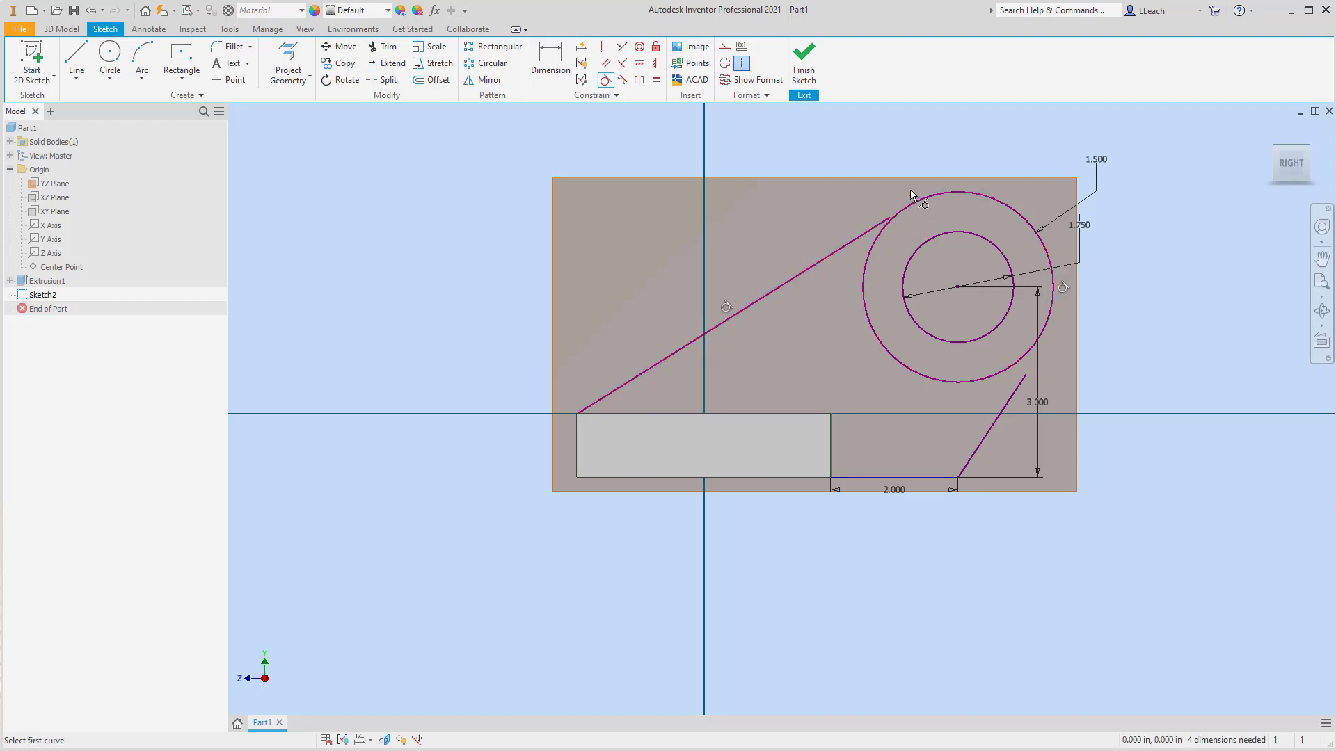
click(1014, 388)
click(1018, 367)
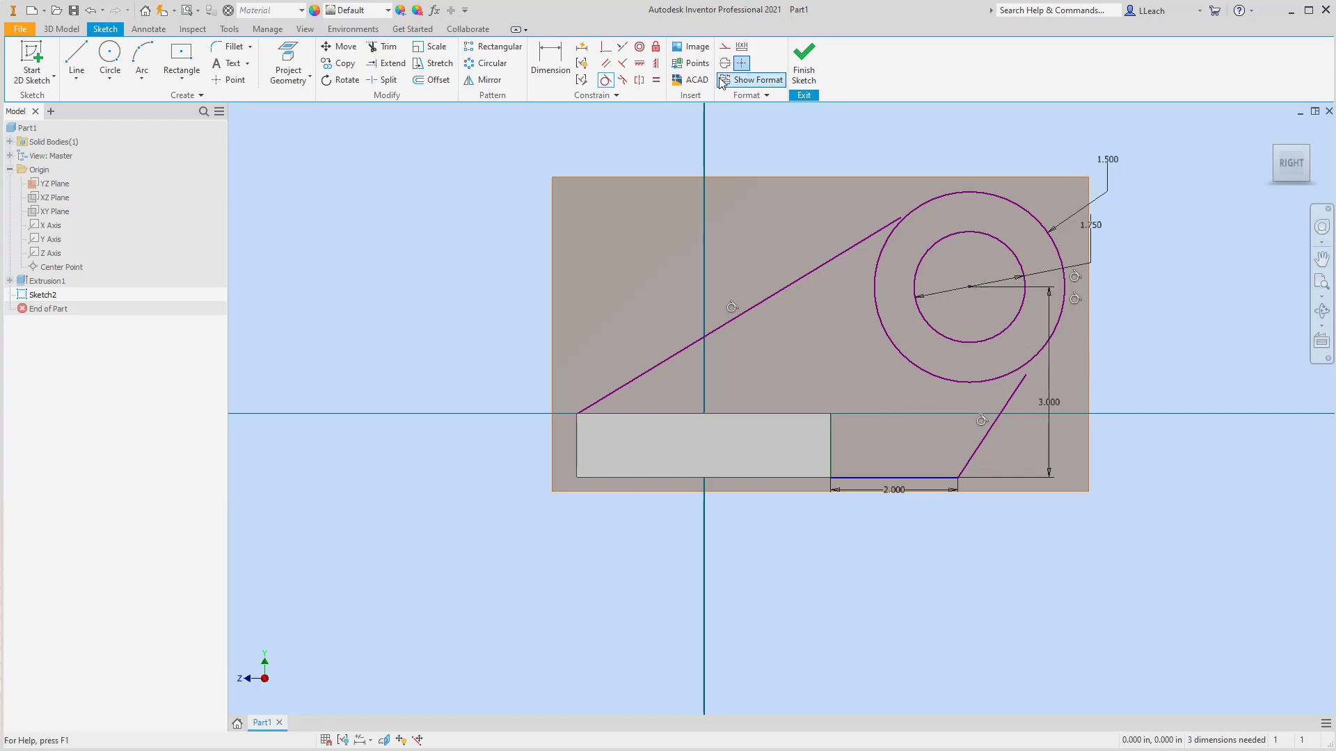
Dimension the horizontal distance from the circle centre to the short line's bottom end as 1.000.
click(551, 60)
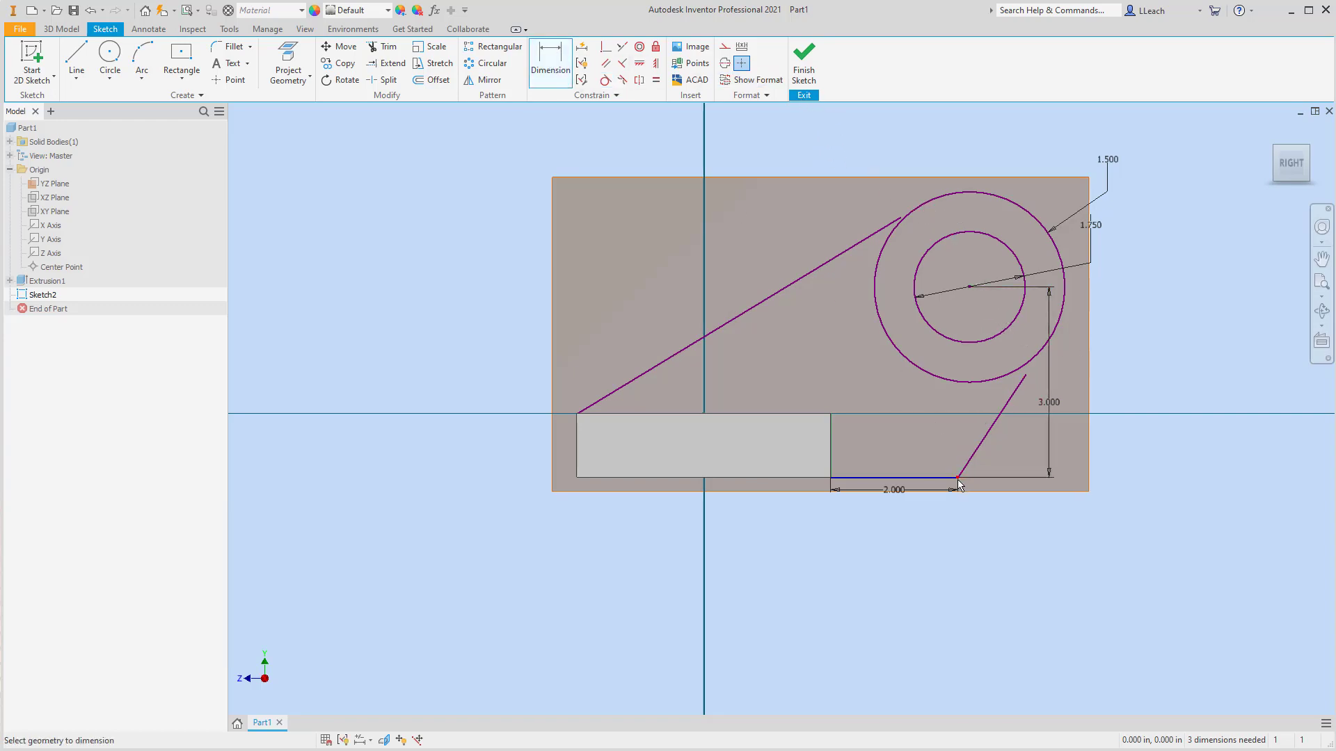
click(970, 288)
click(958, 479)
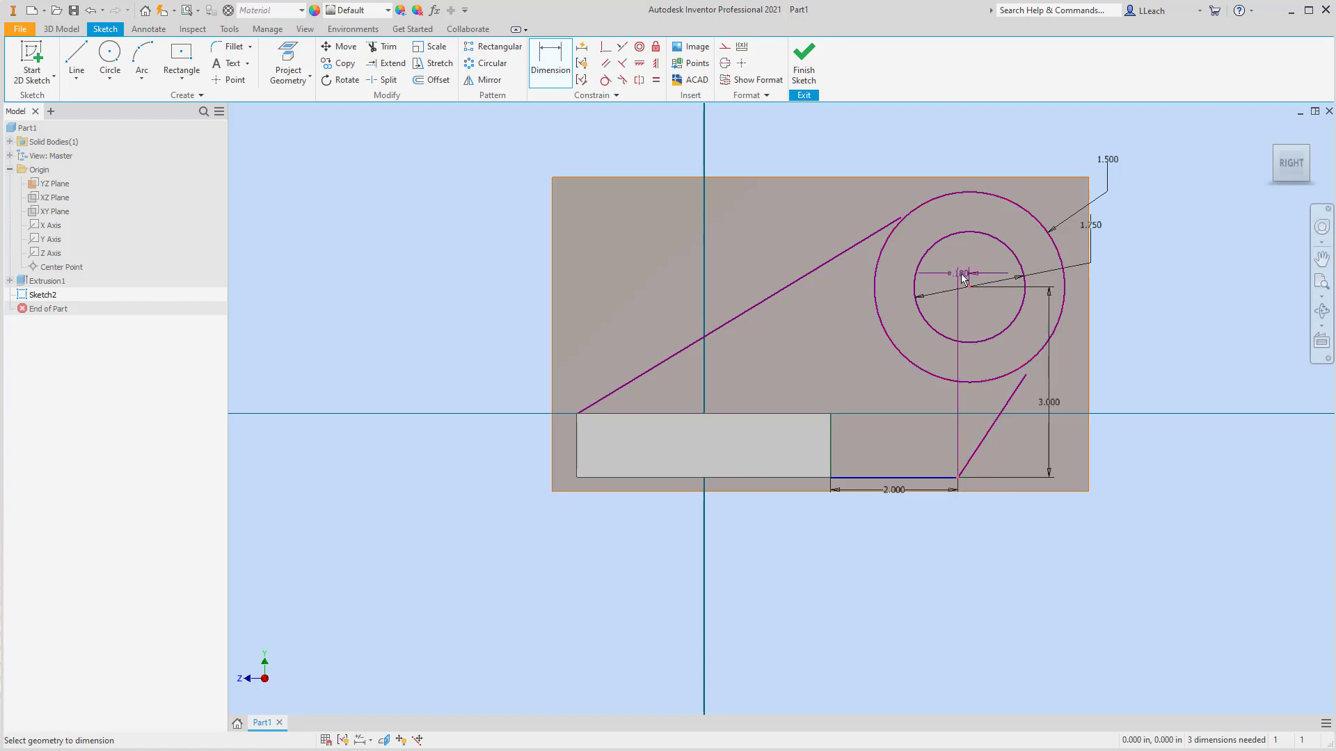
click(963, 279)
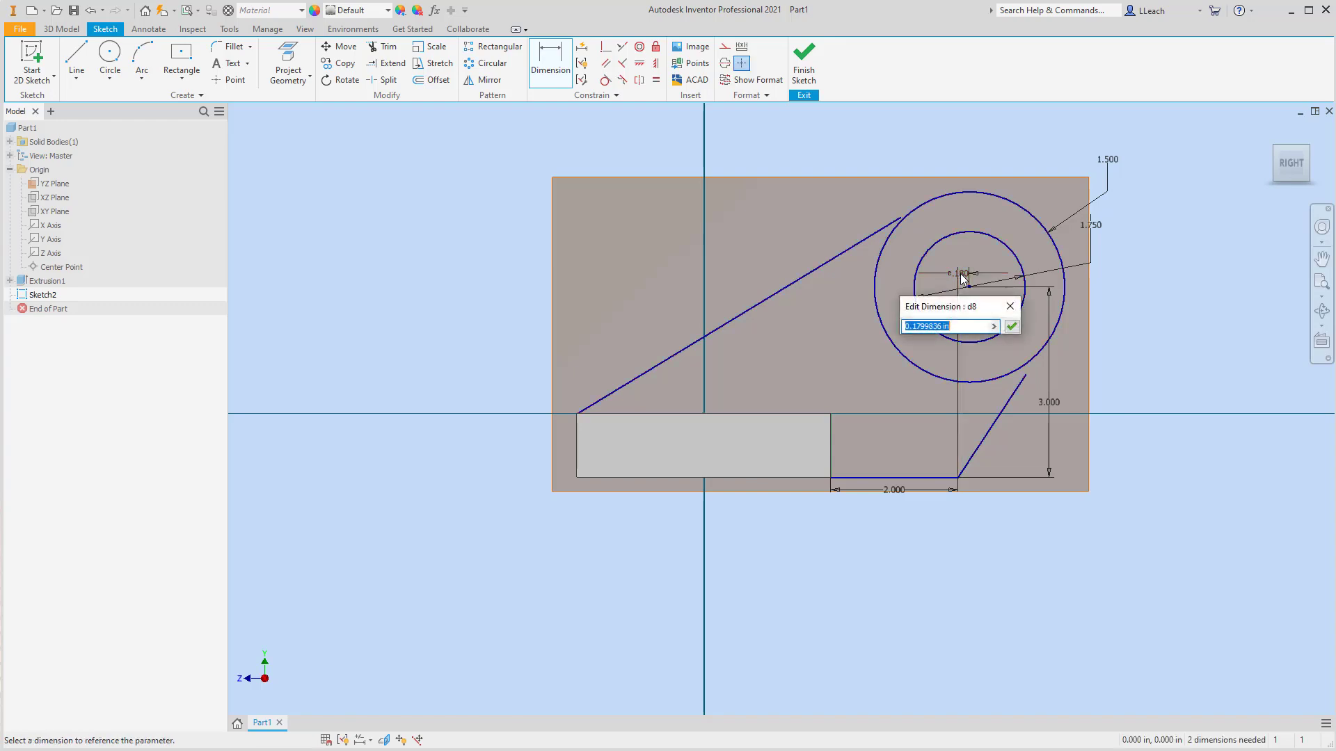
text(1)
click(1011, 326)
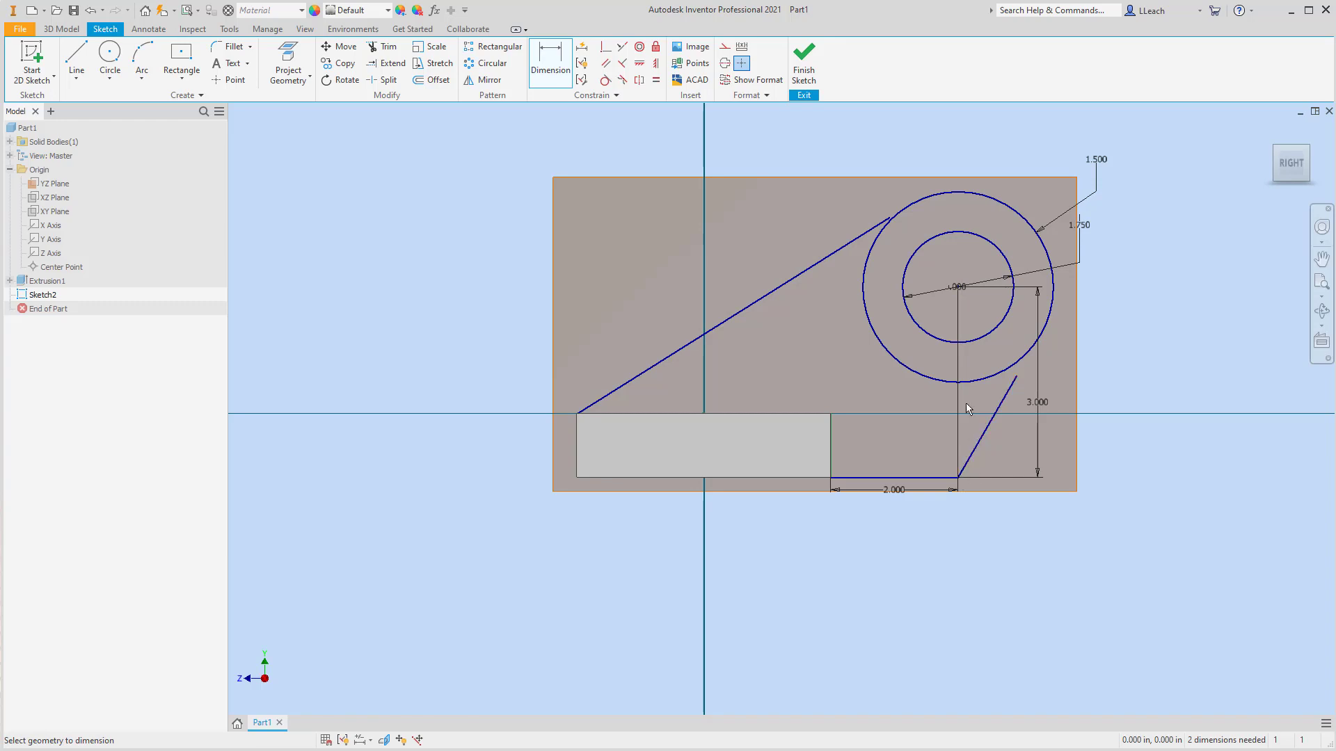
Extend the long and short sloped lines to the outer circle, then trim away its lower-left arc.
click(387, 66)
click(867, 233)
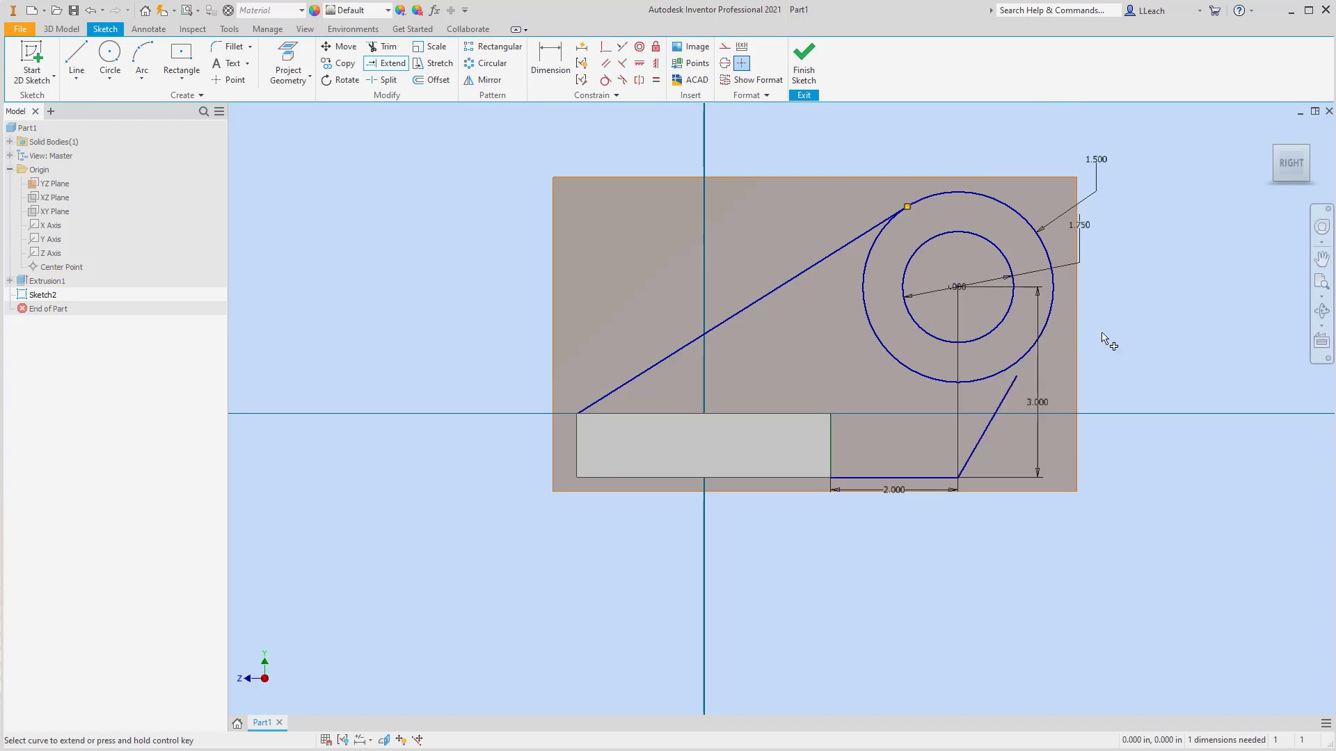
click(1012, 384)
key(Escape)
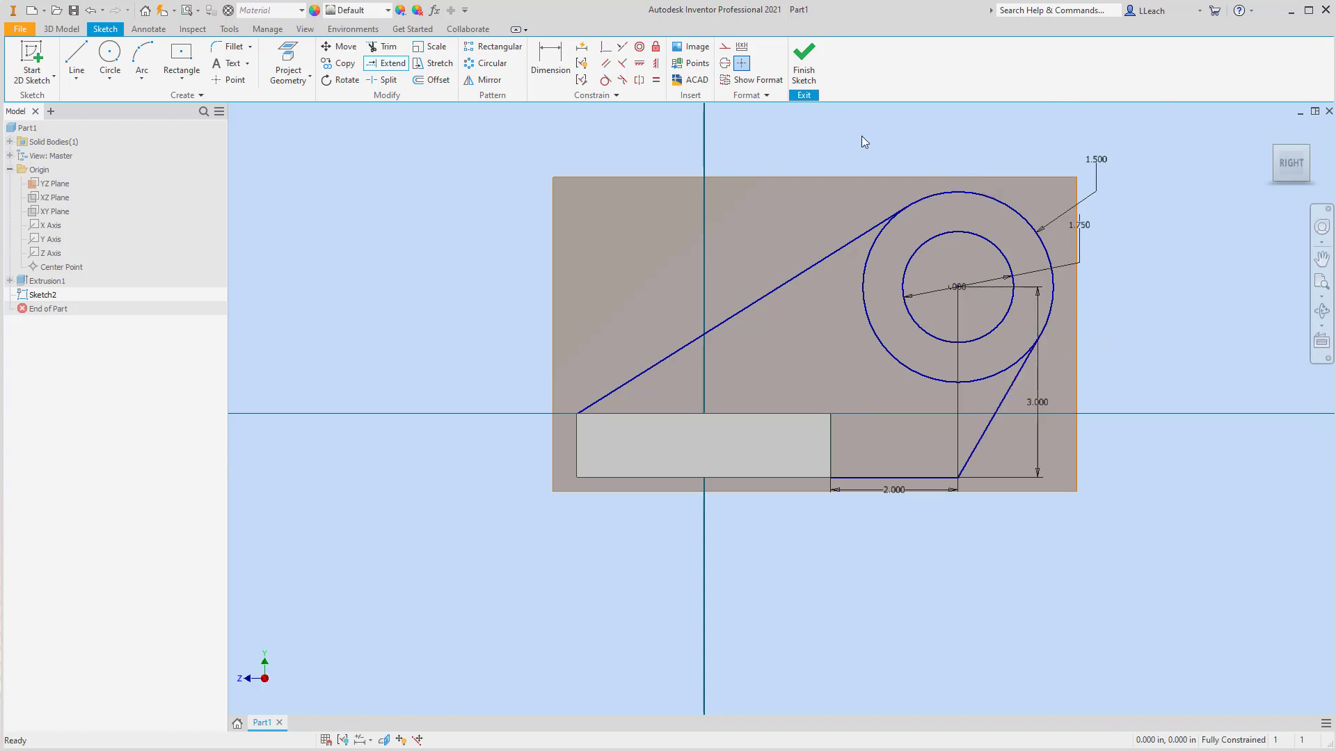
scroll(861, 136, down, 1)
scroll(884, 146, up, 4)
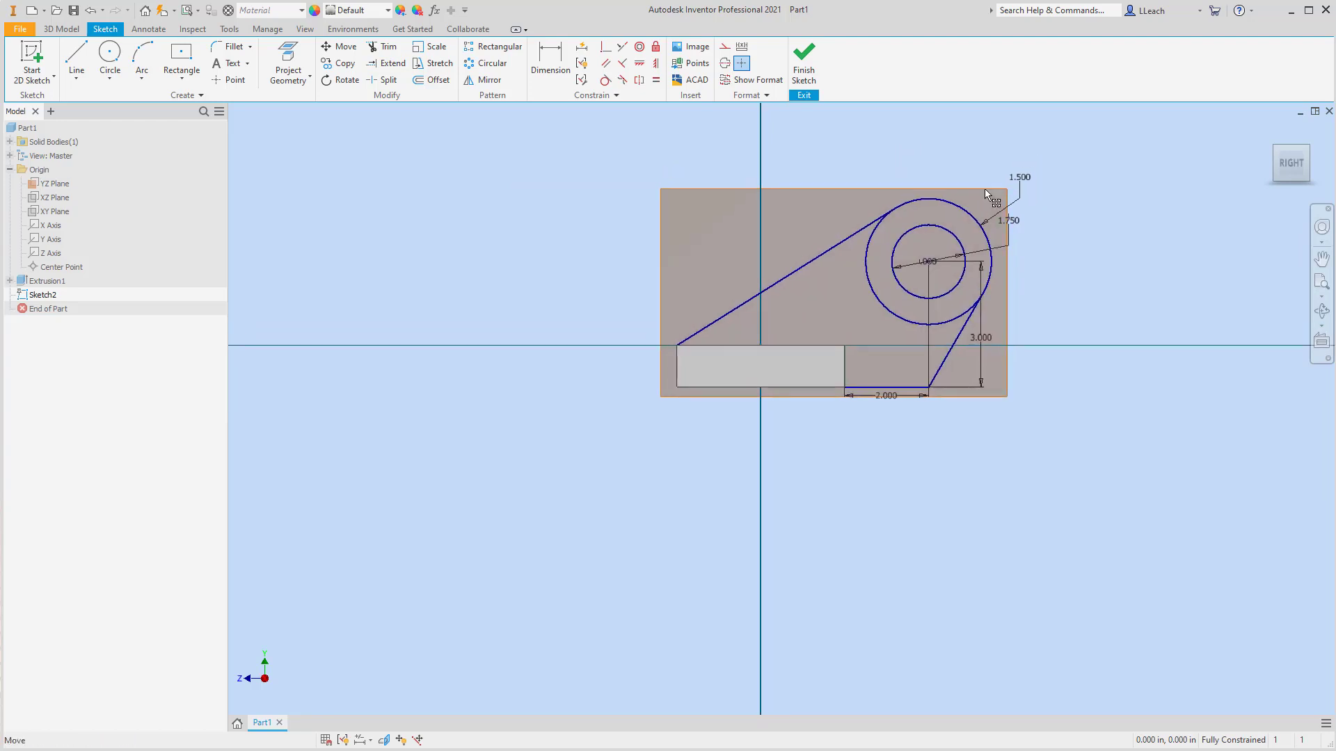
click(385, 47)
click(869, 293)
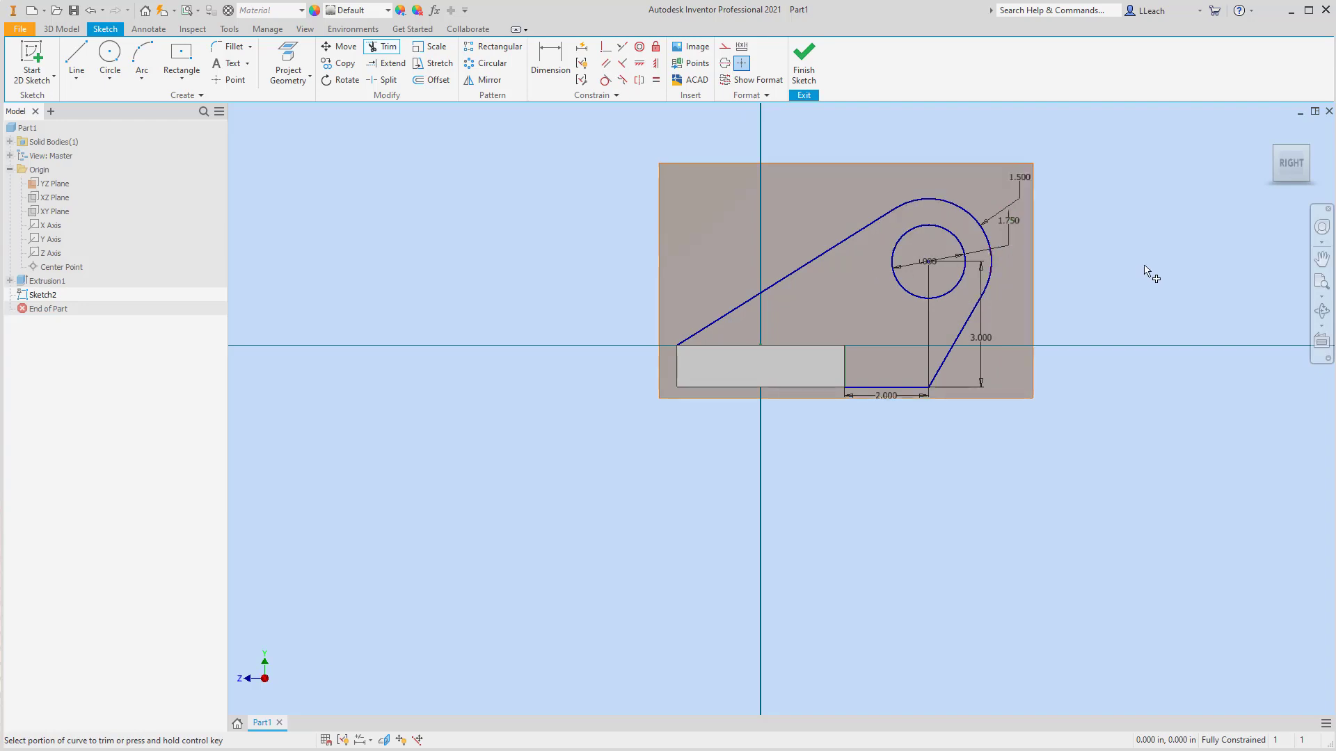
Extrude the lug outline symmetrically 1 in on both sides of the sketch.
click(807, 64)
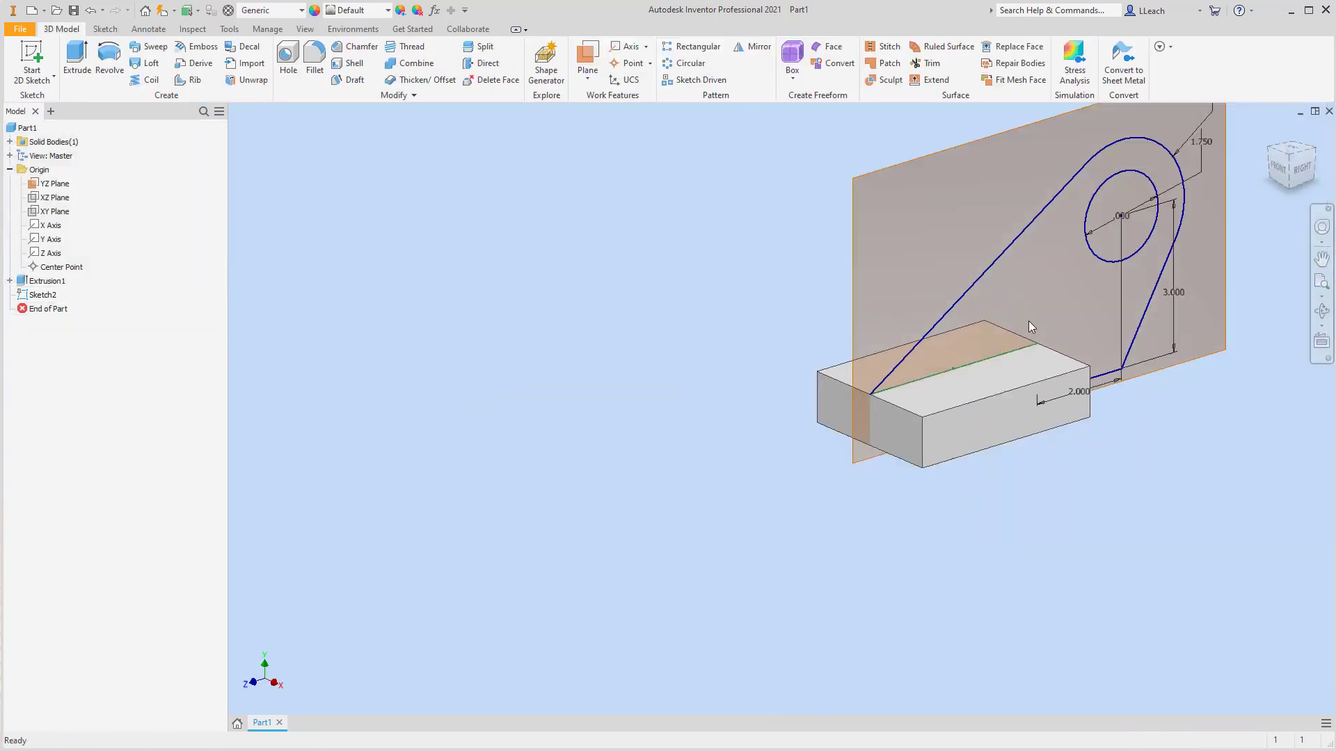
middle_drag(1028, 320, 784, 313)
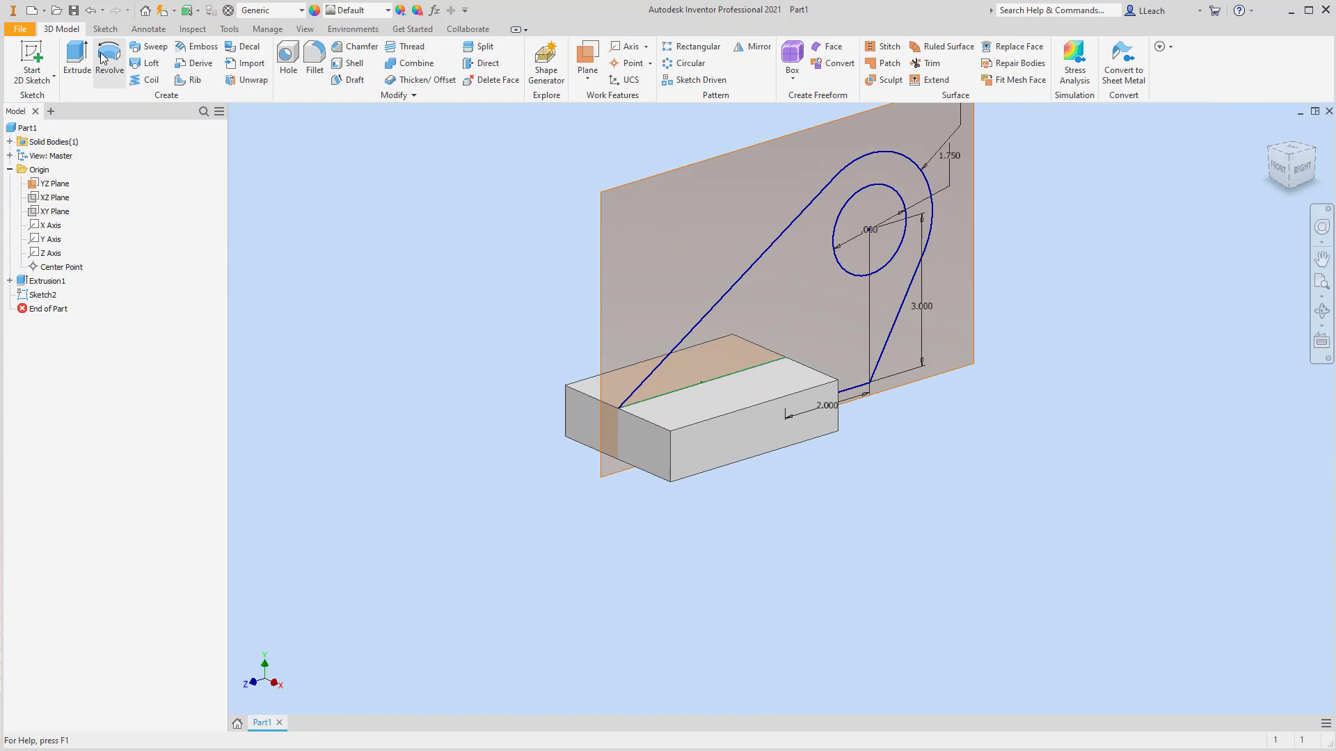
click(77, 56)
click(786, 299)
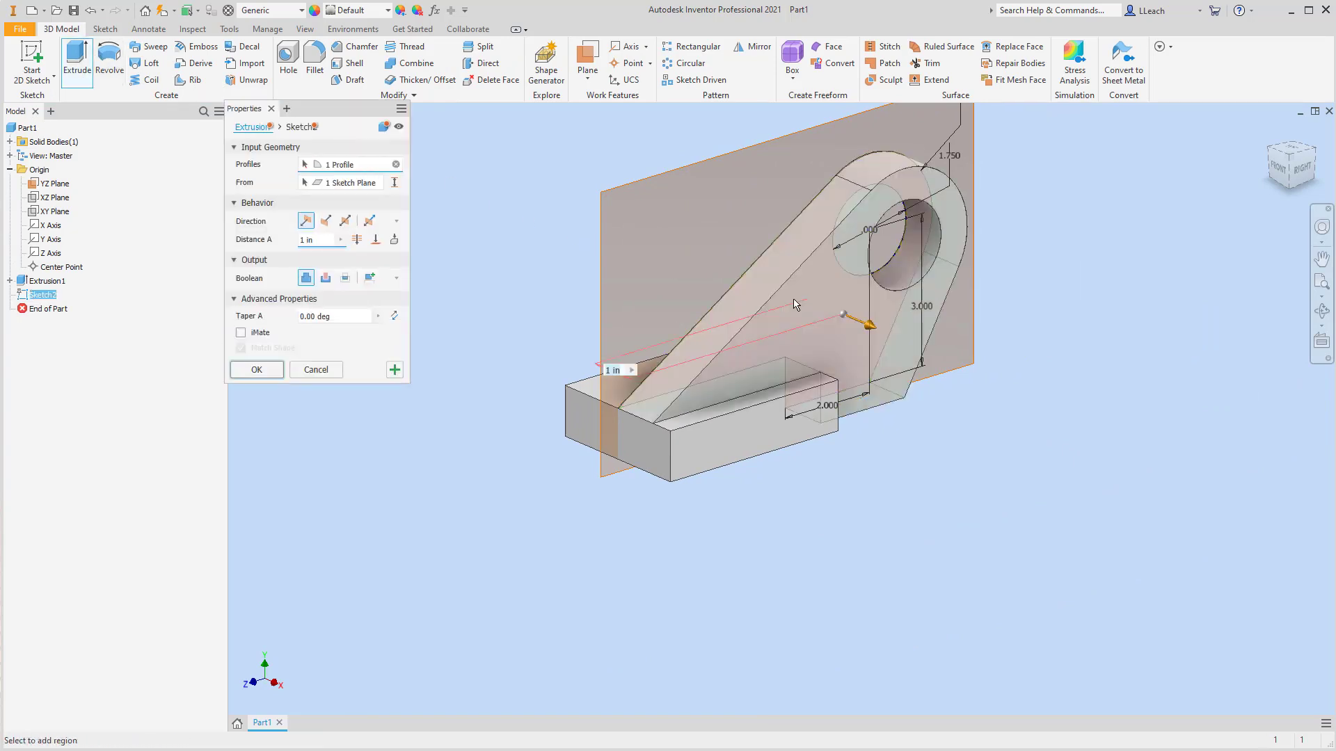
click(346, 221)
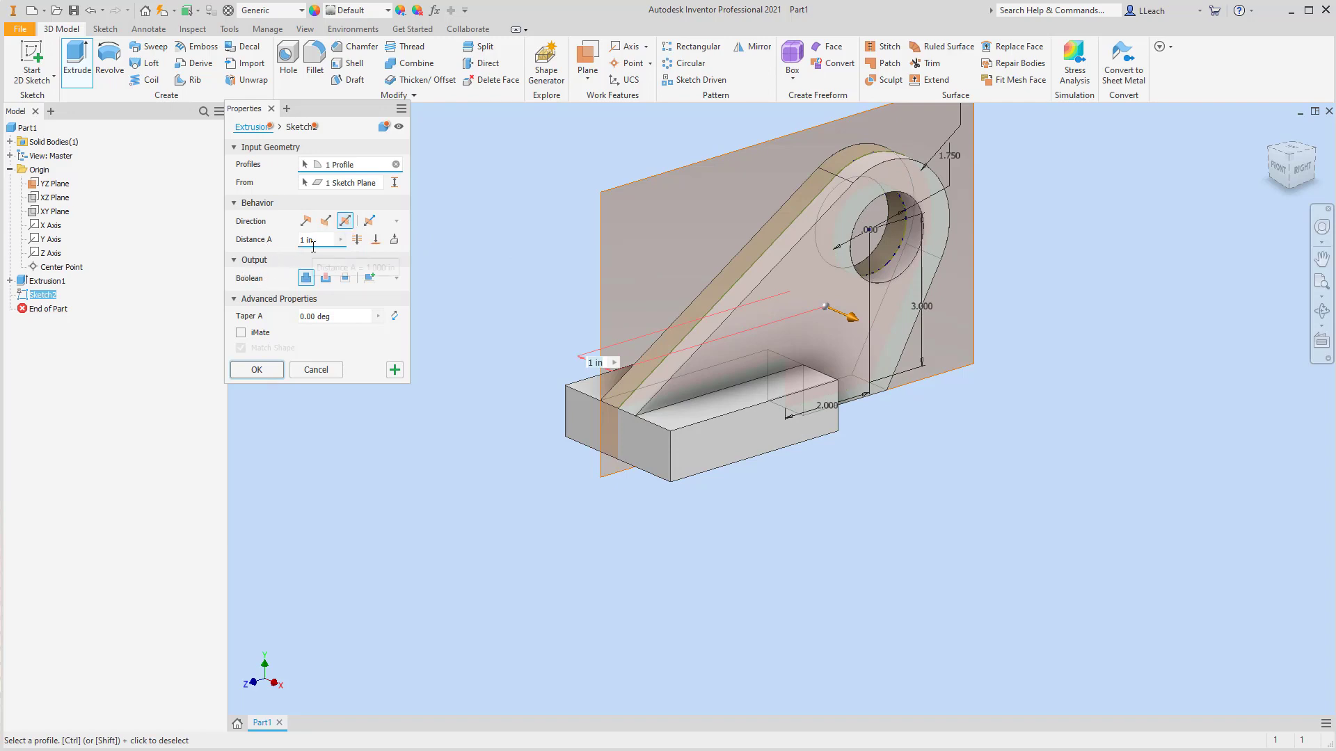
click(264, 376)
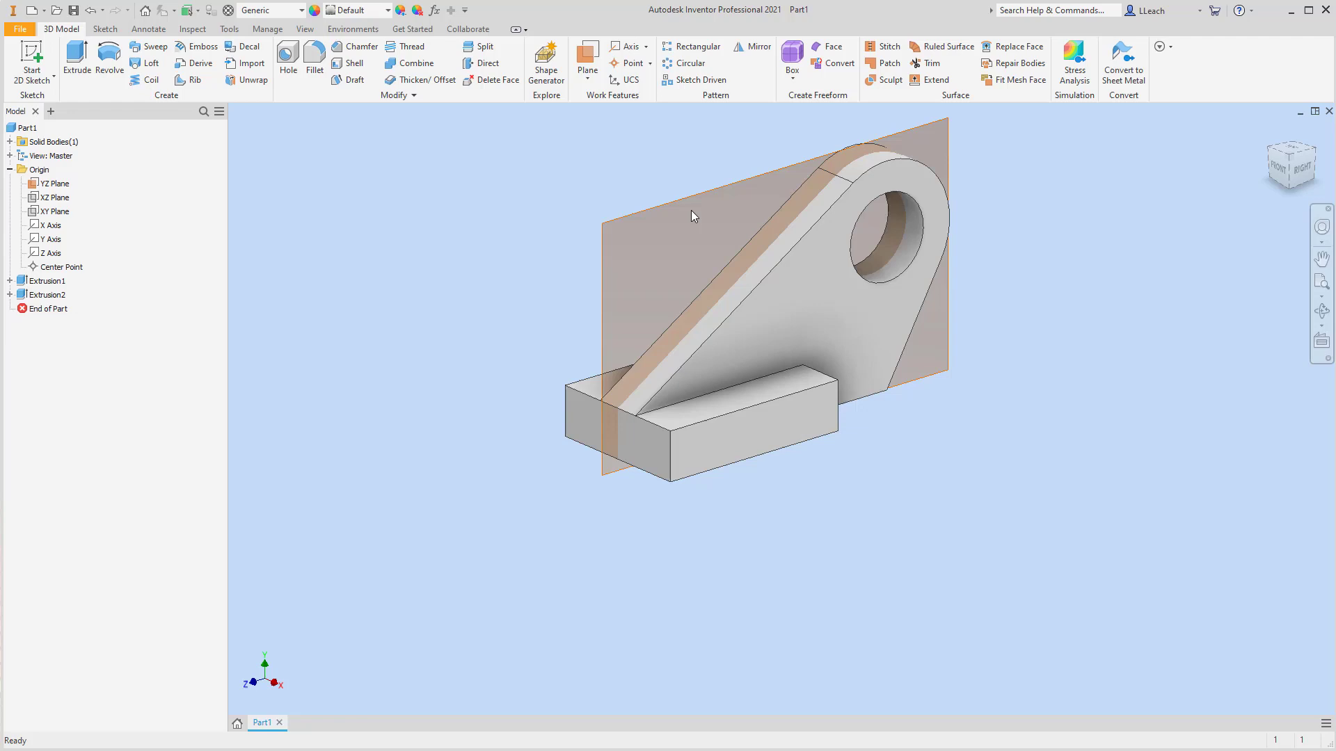
Turn off visibility of the YZ Plane.
right_click(57, 189)
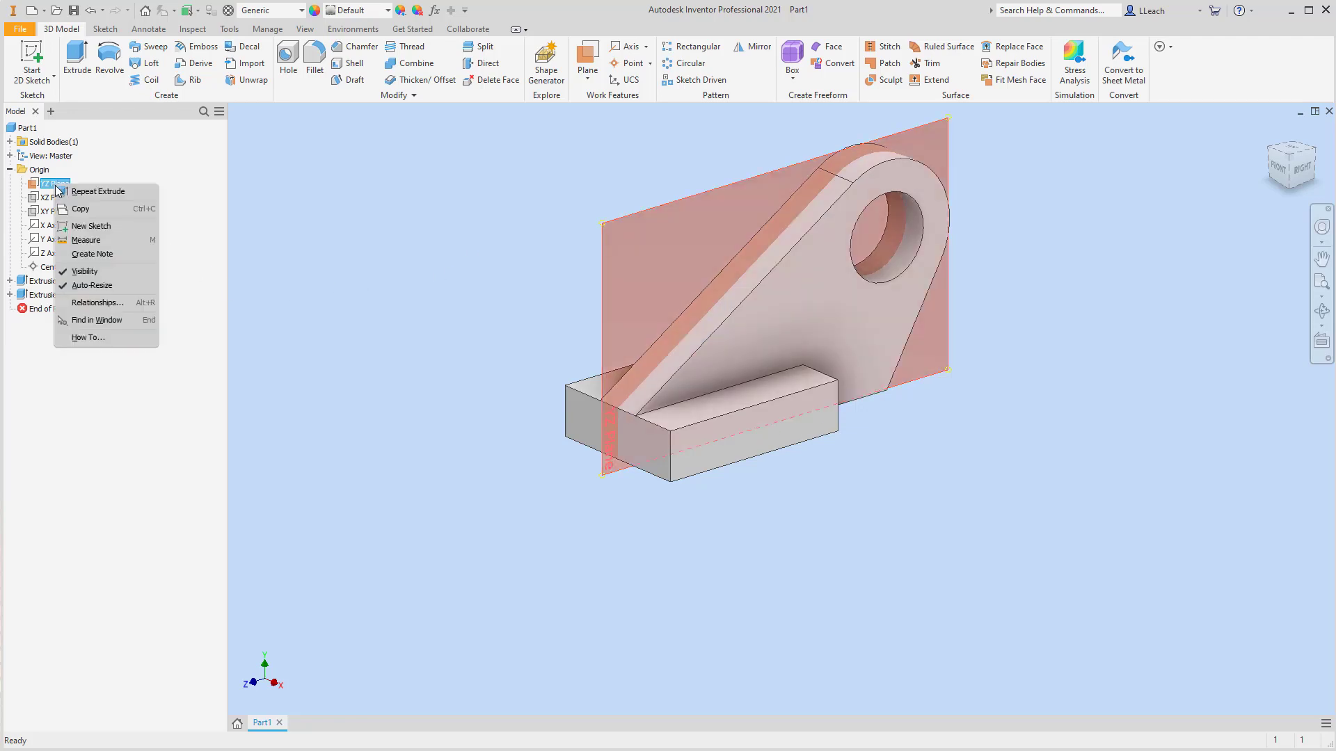
click(85, 271)
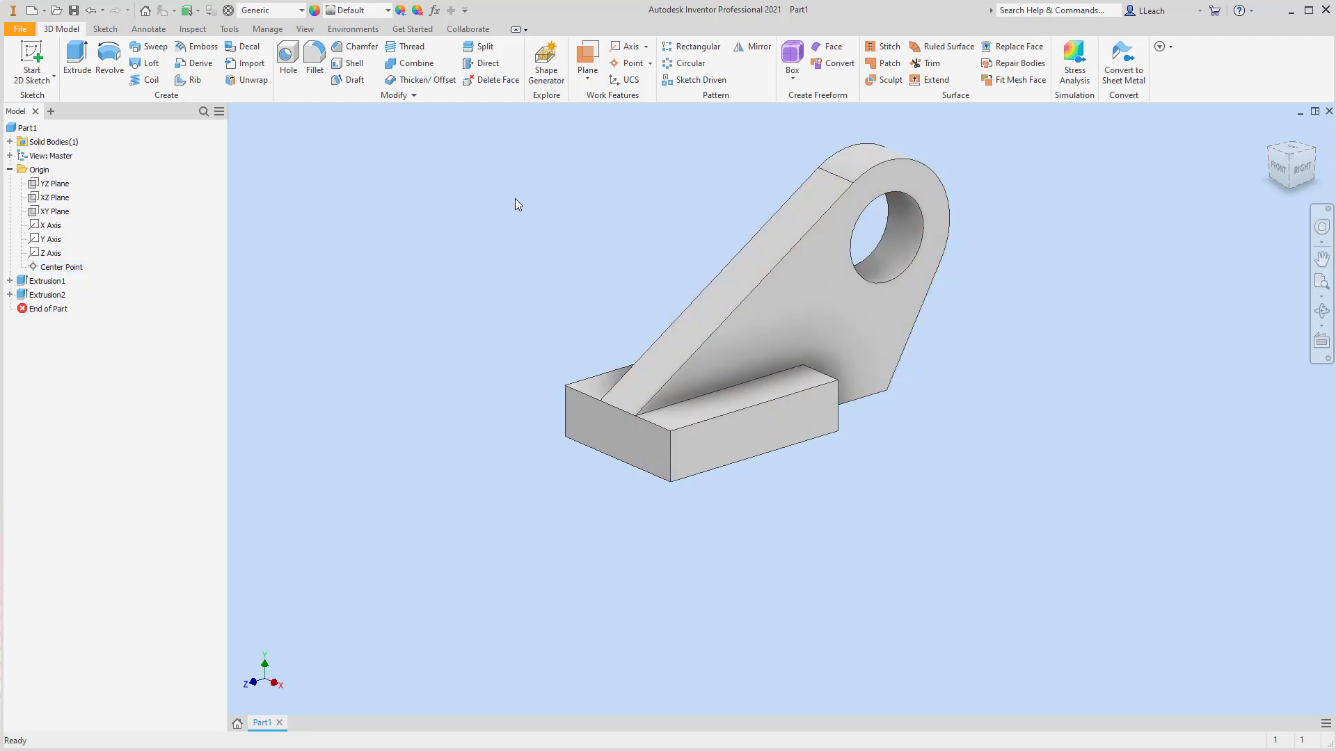
middle_drag(569, 204, 576, 230)
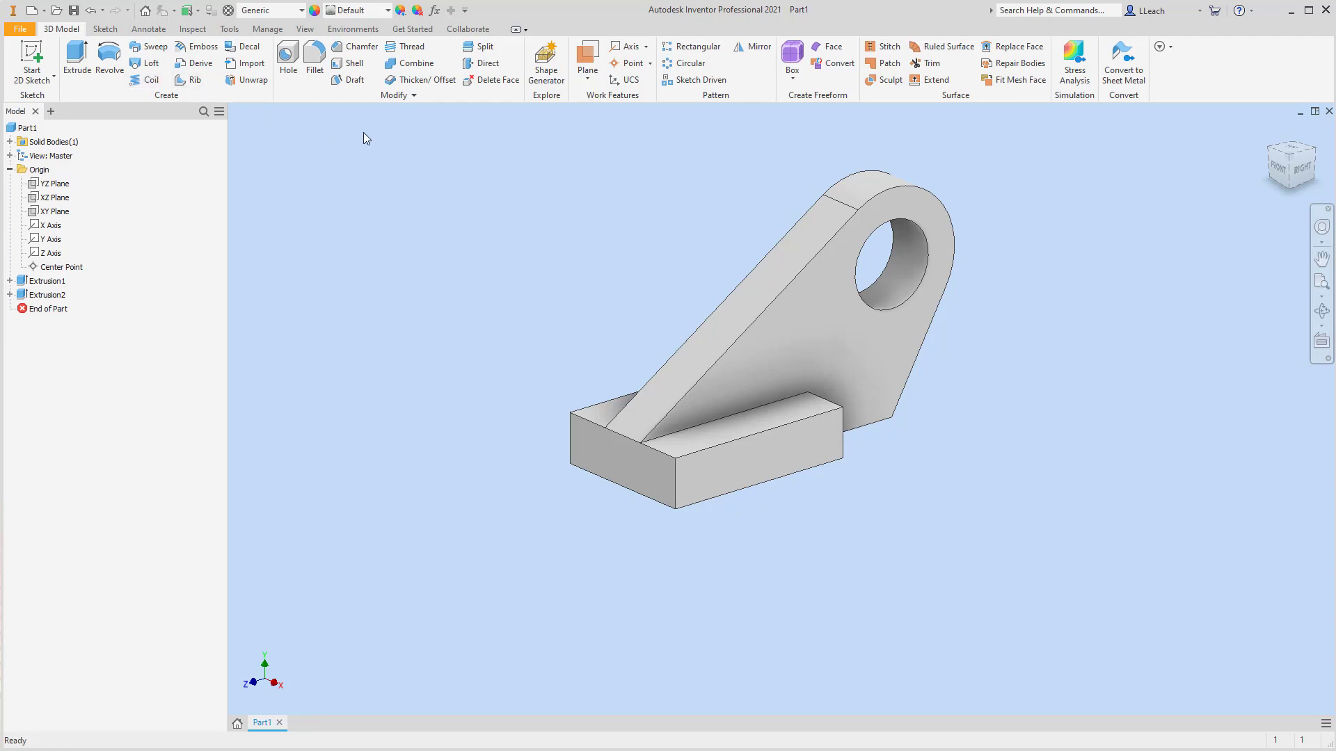
View the part from Top rotated 90°, and expand Extrusion1 to show Sketch1.
click(35, 77)
click(61, 102)
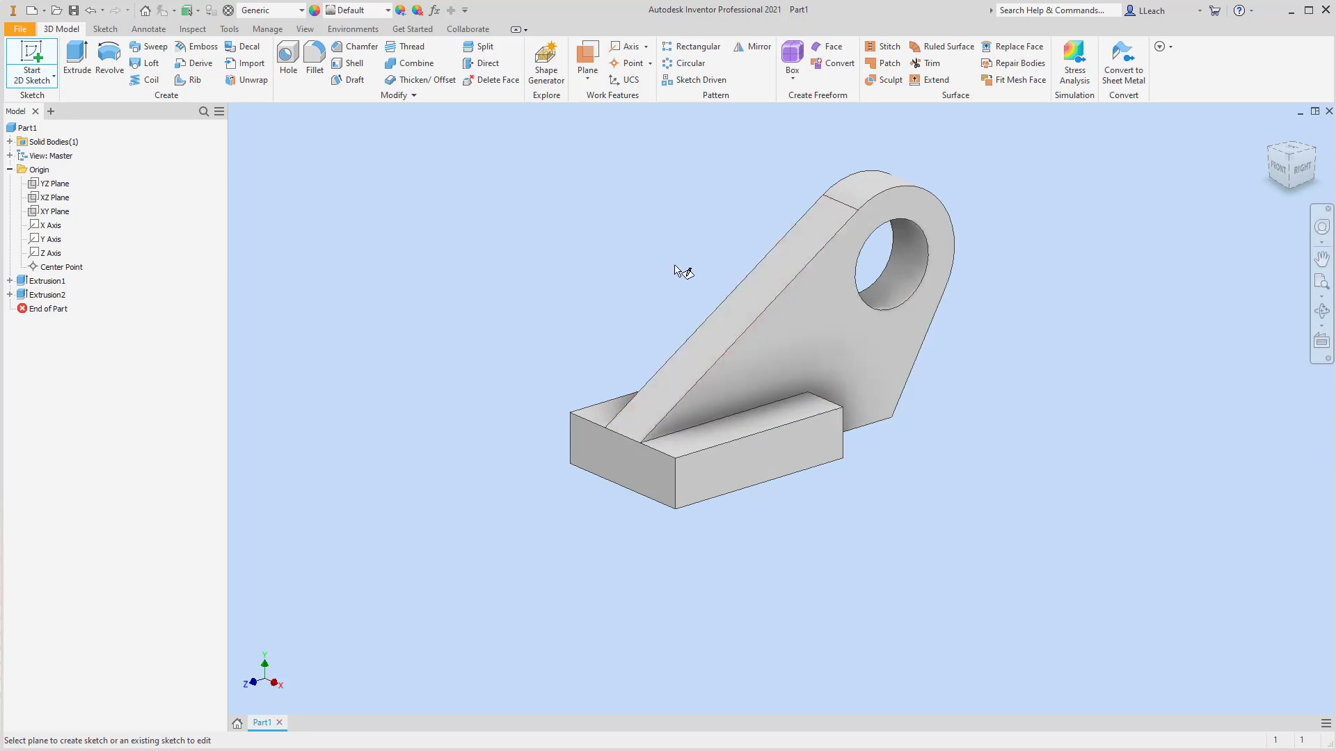
key(Escape)
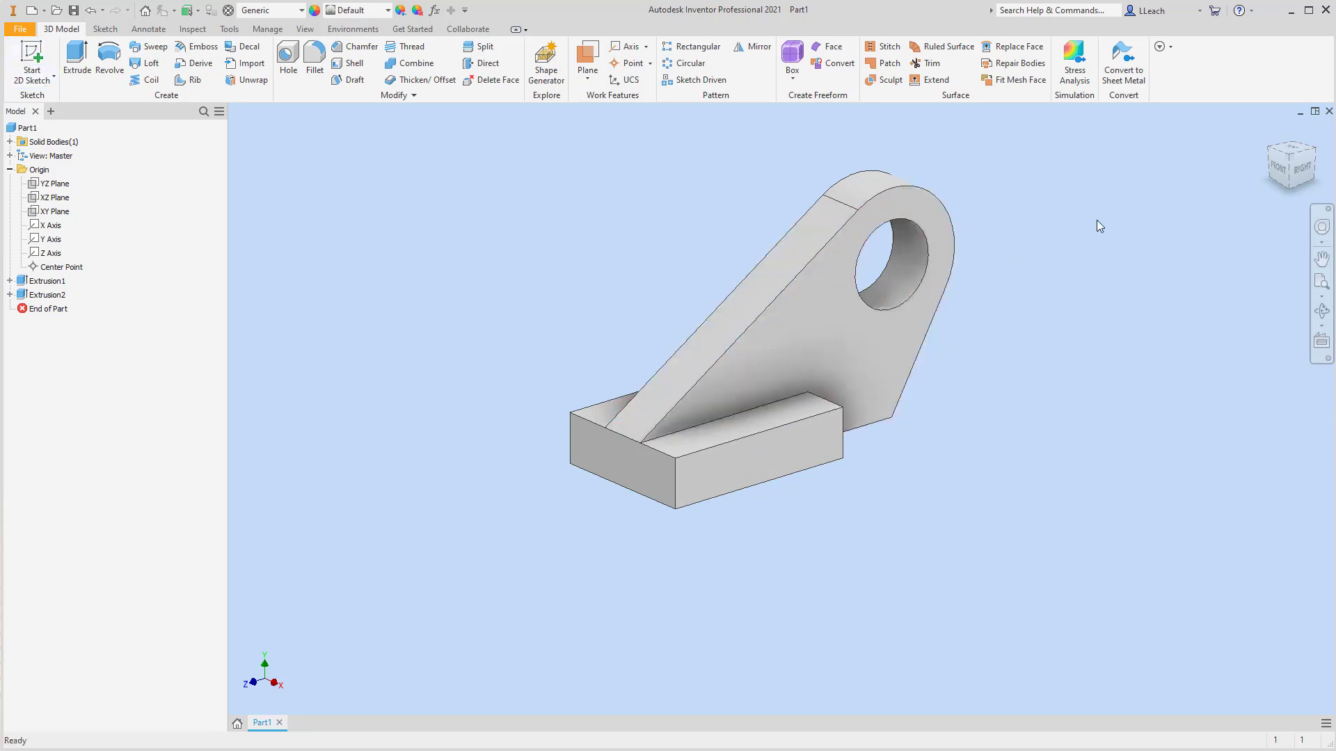
click(1292, 153)
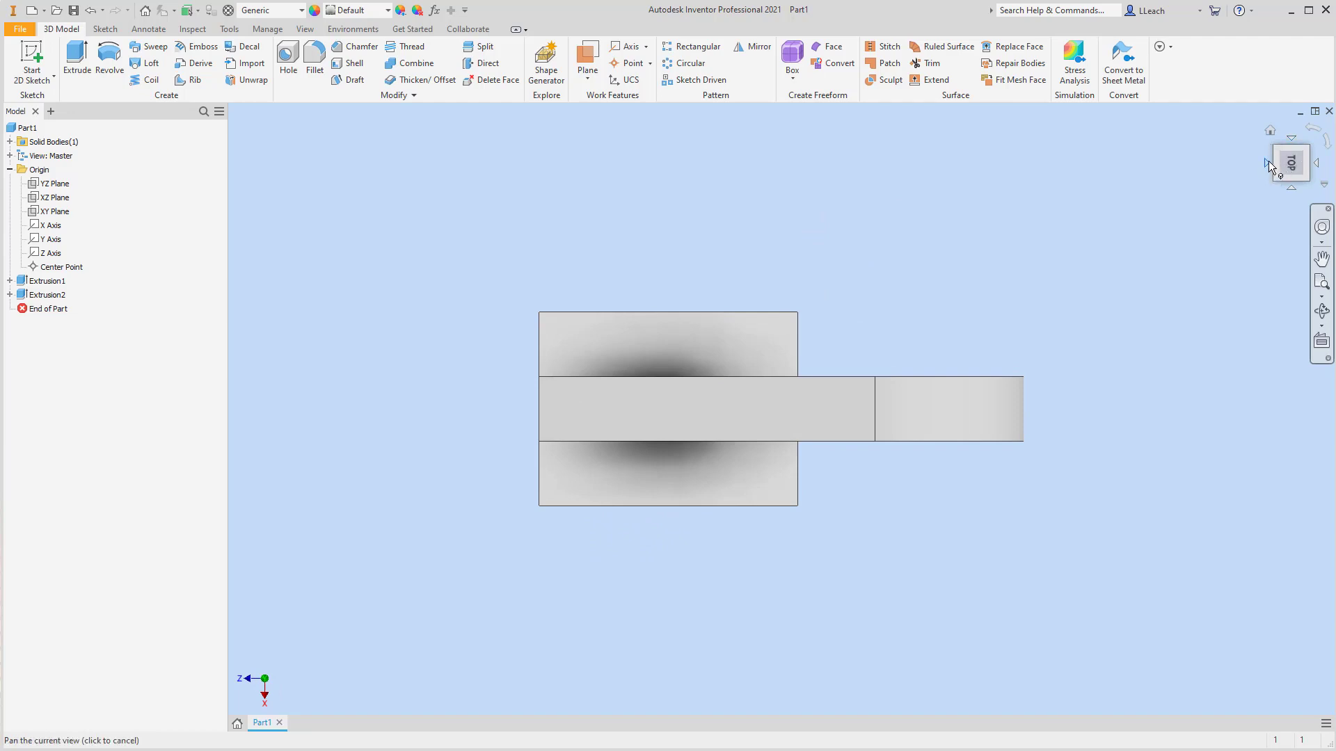
click(1315, 135)
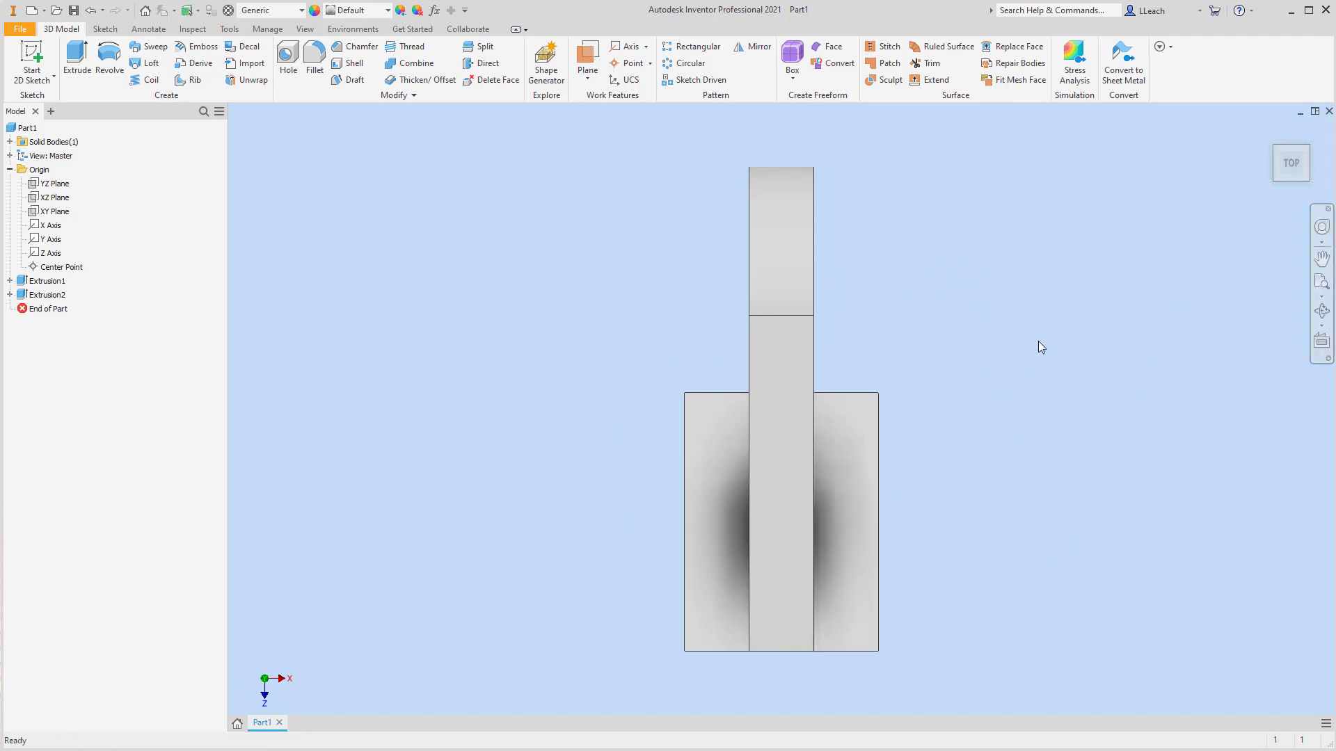
click(10, 280)
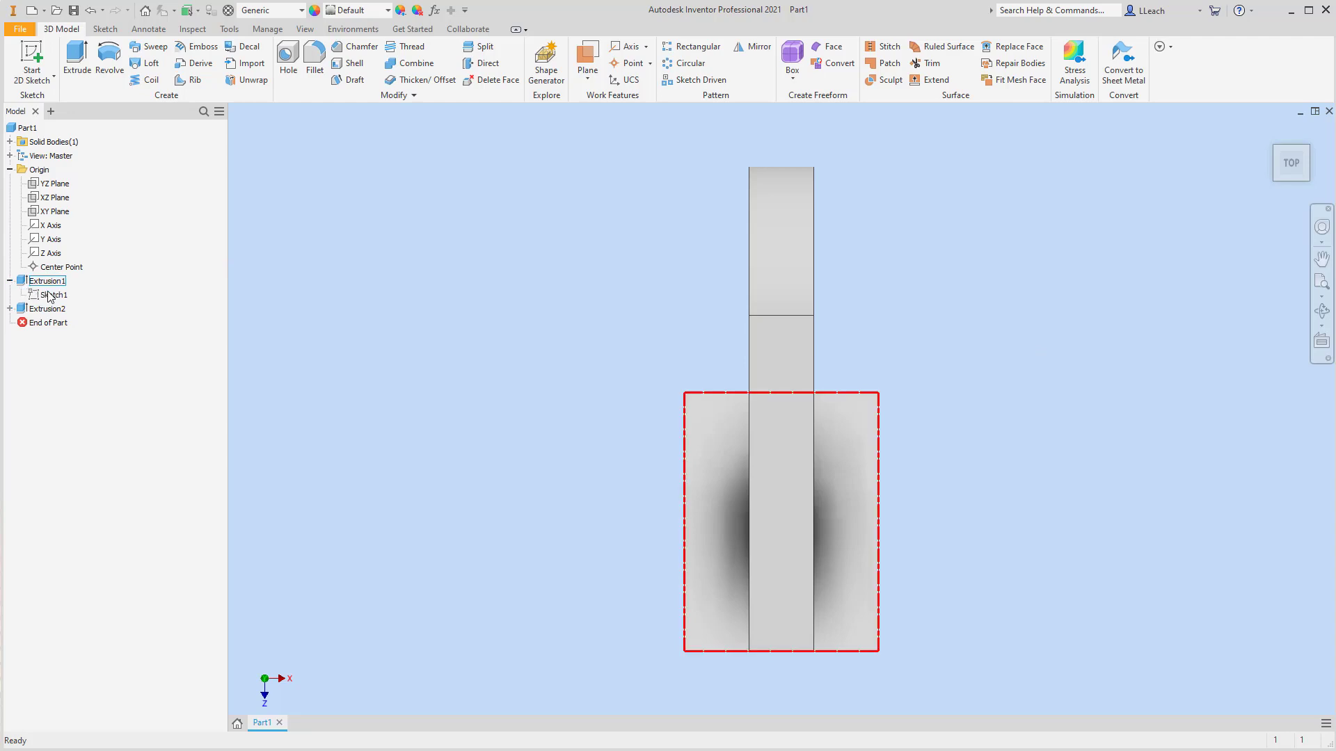
Edit Sketch1 so the base rectangle's height is 3 and width is 4, then return Home.
click(52, 296)
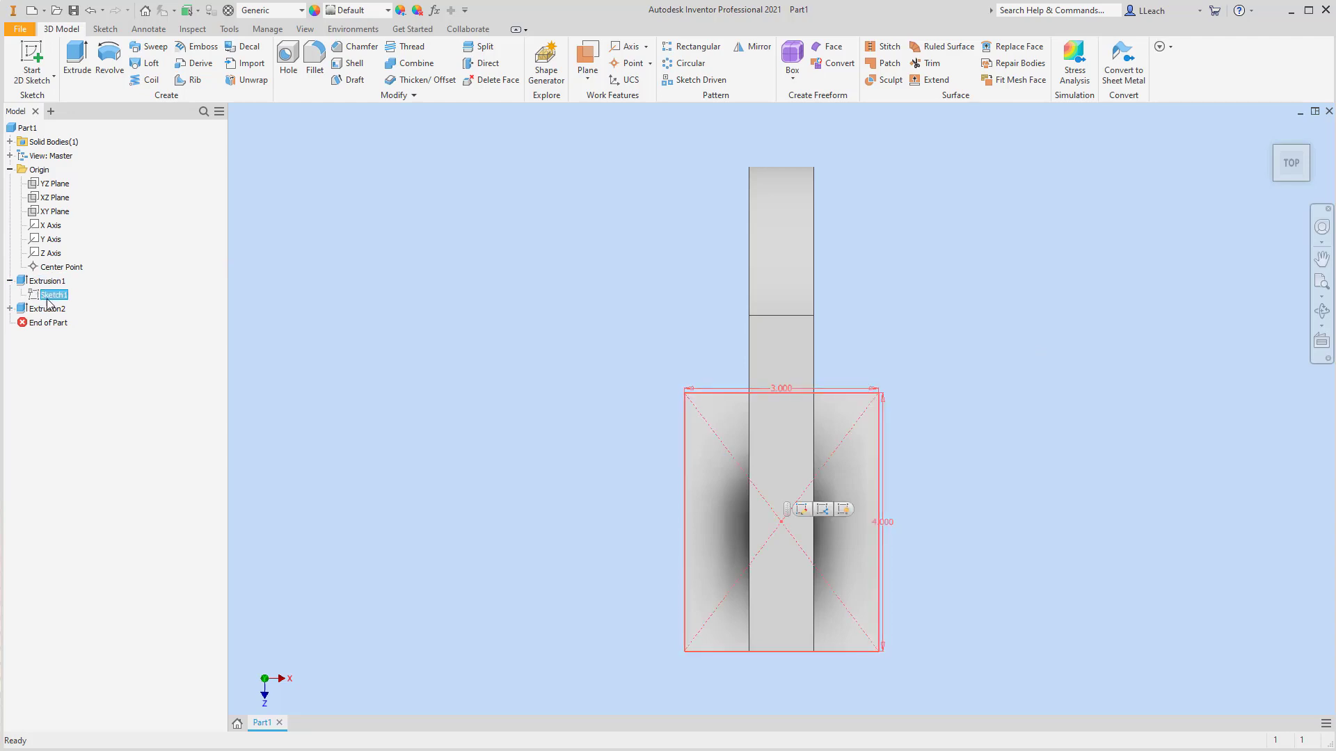
right_click(49, 301)
click(73, 340)
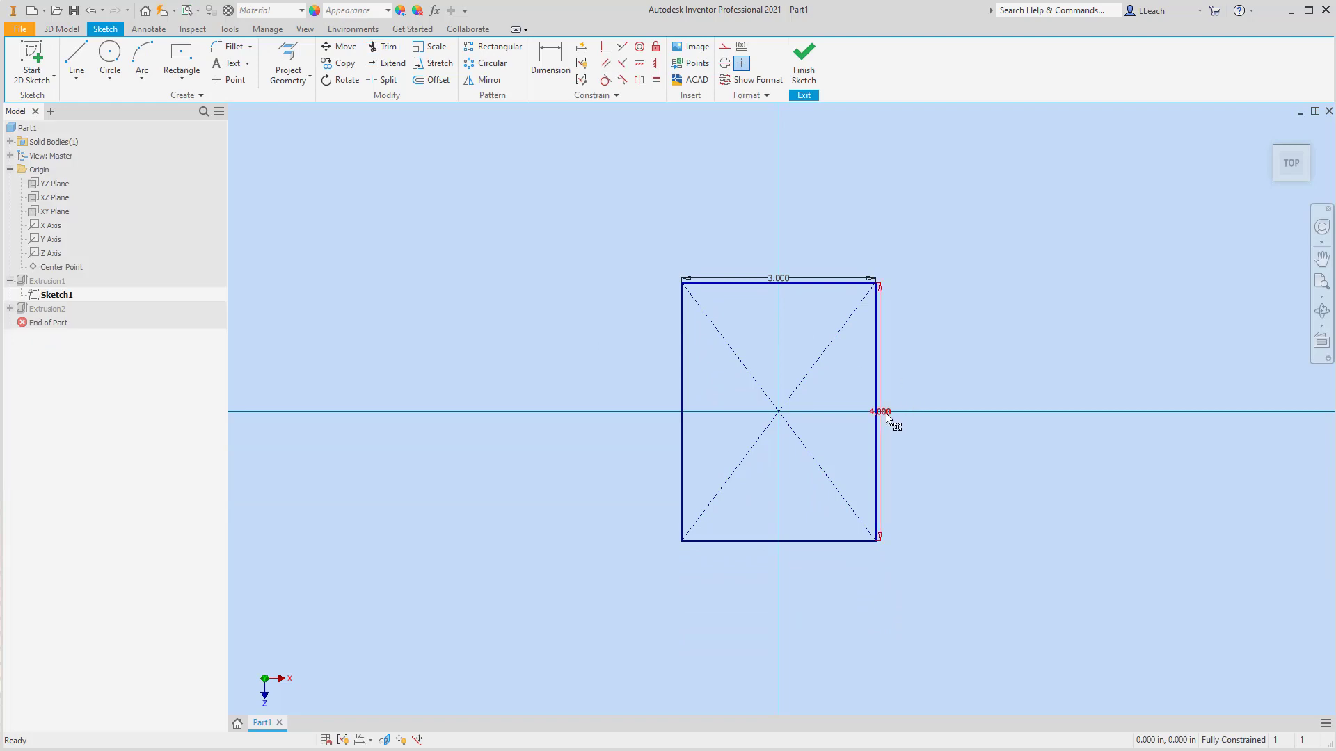
double_click(887, 415)
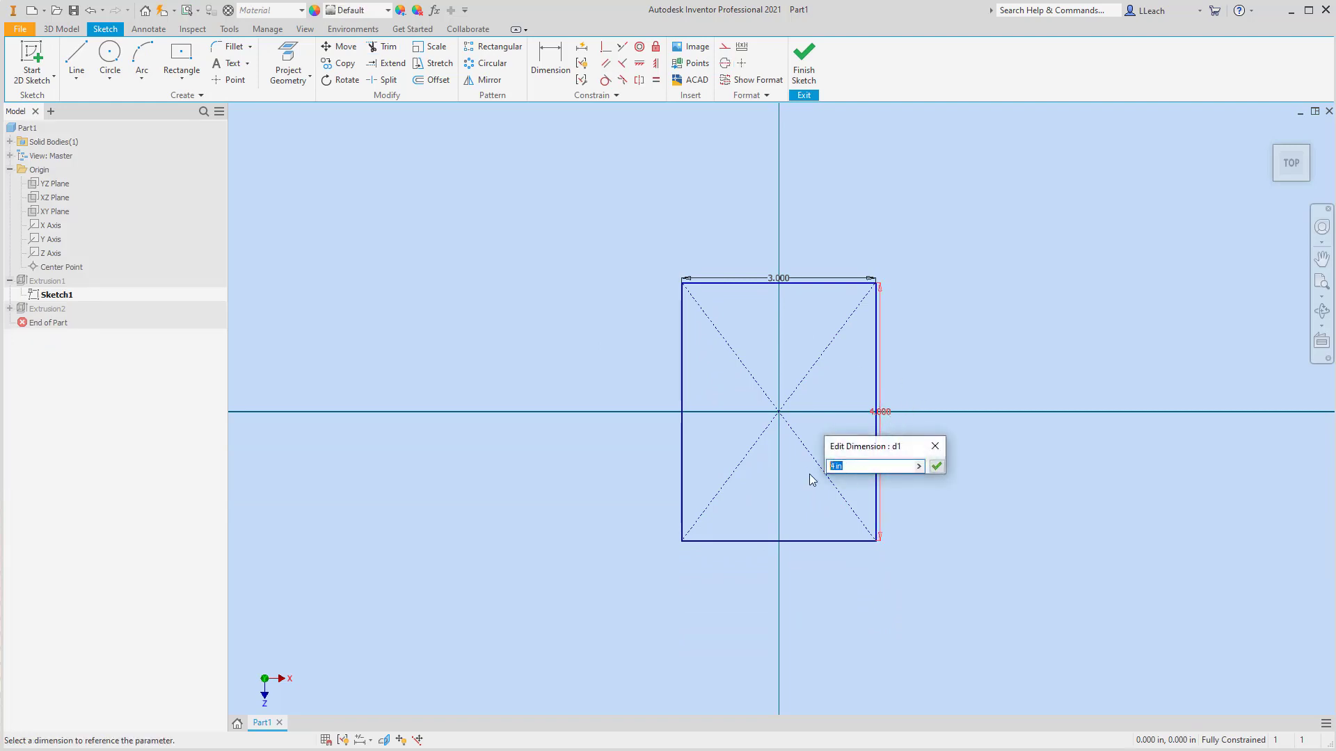
text(3)
click(937, 466)
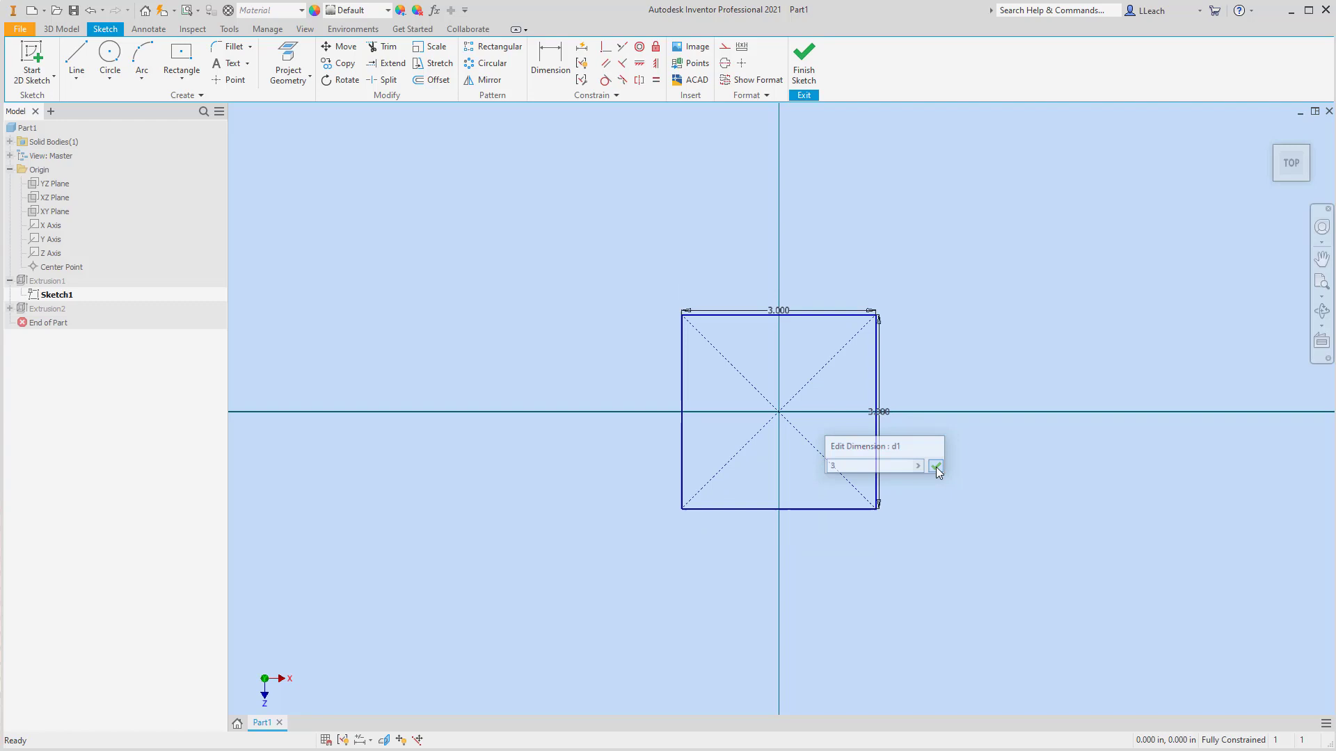
double_click(778, 310)
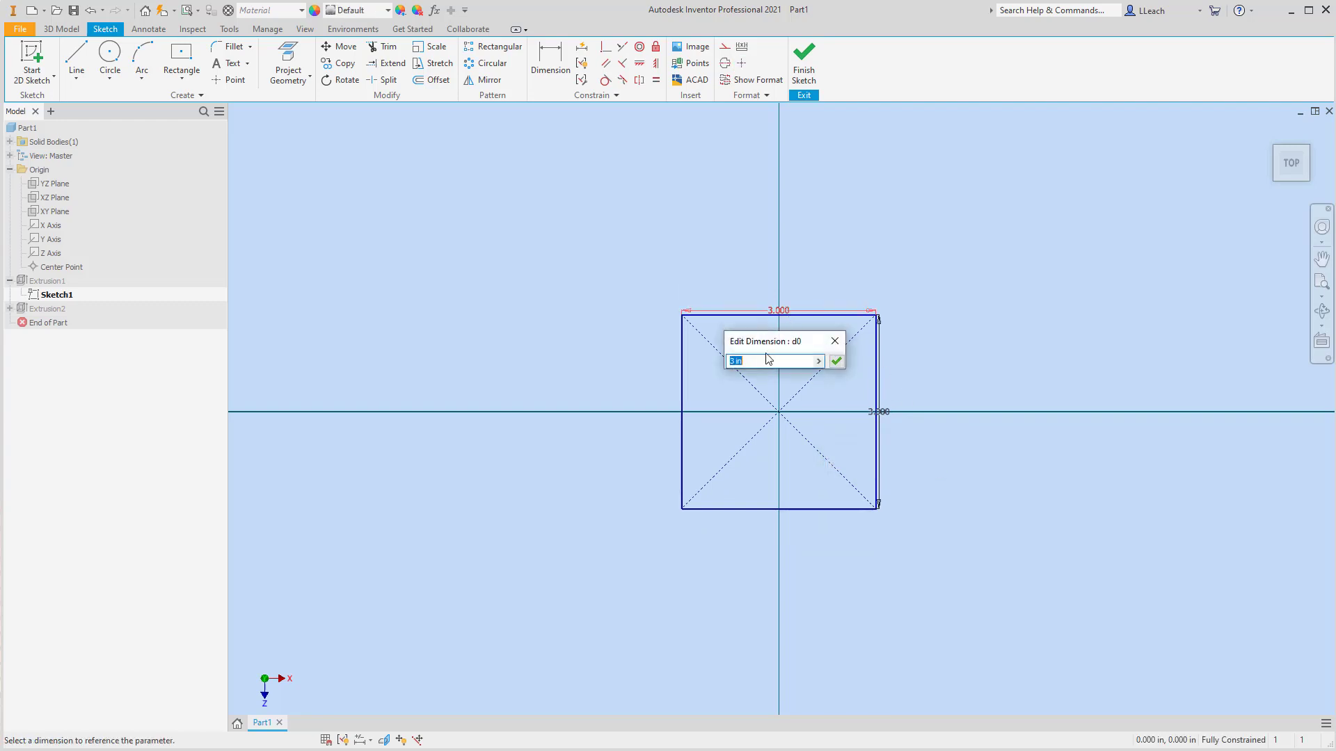
text(4)
click(837, 362)
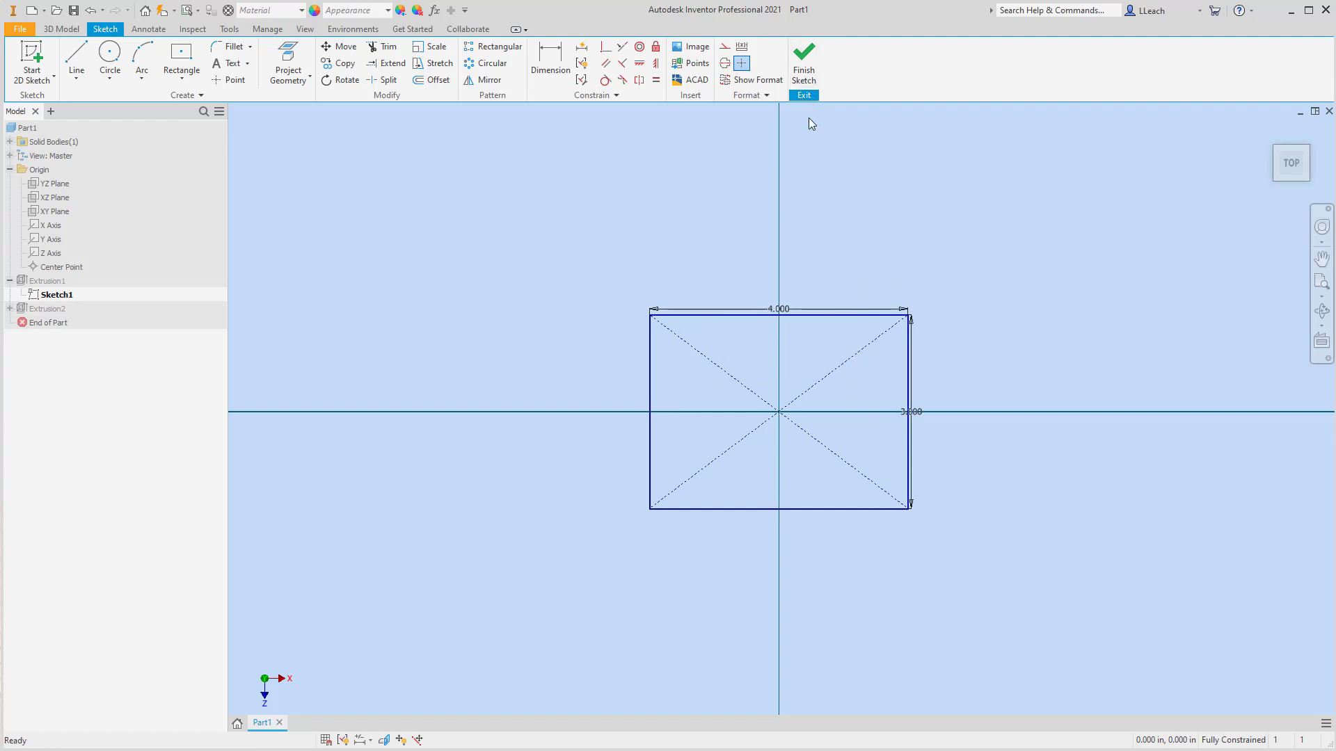
click(806, 73)
click(1271, 132)
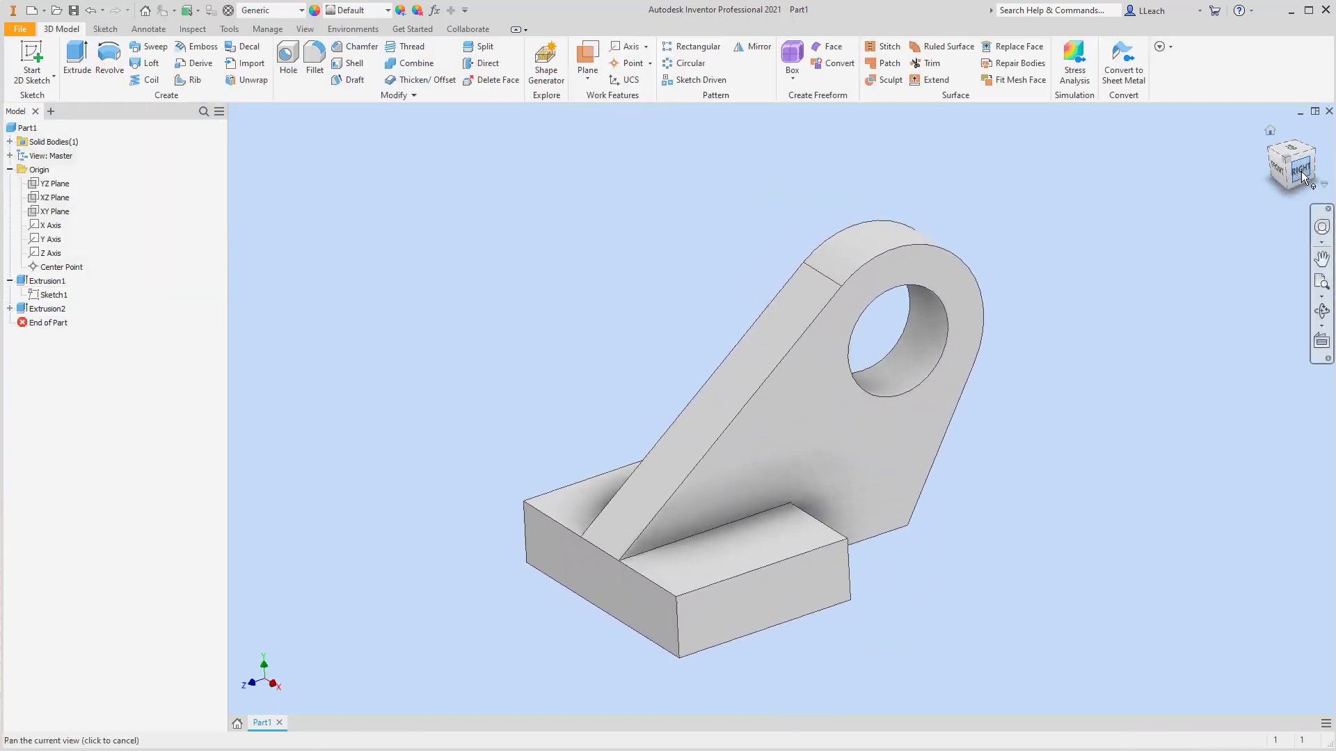
click(1301, 172)
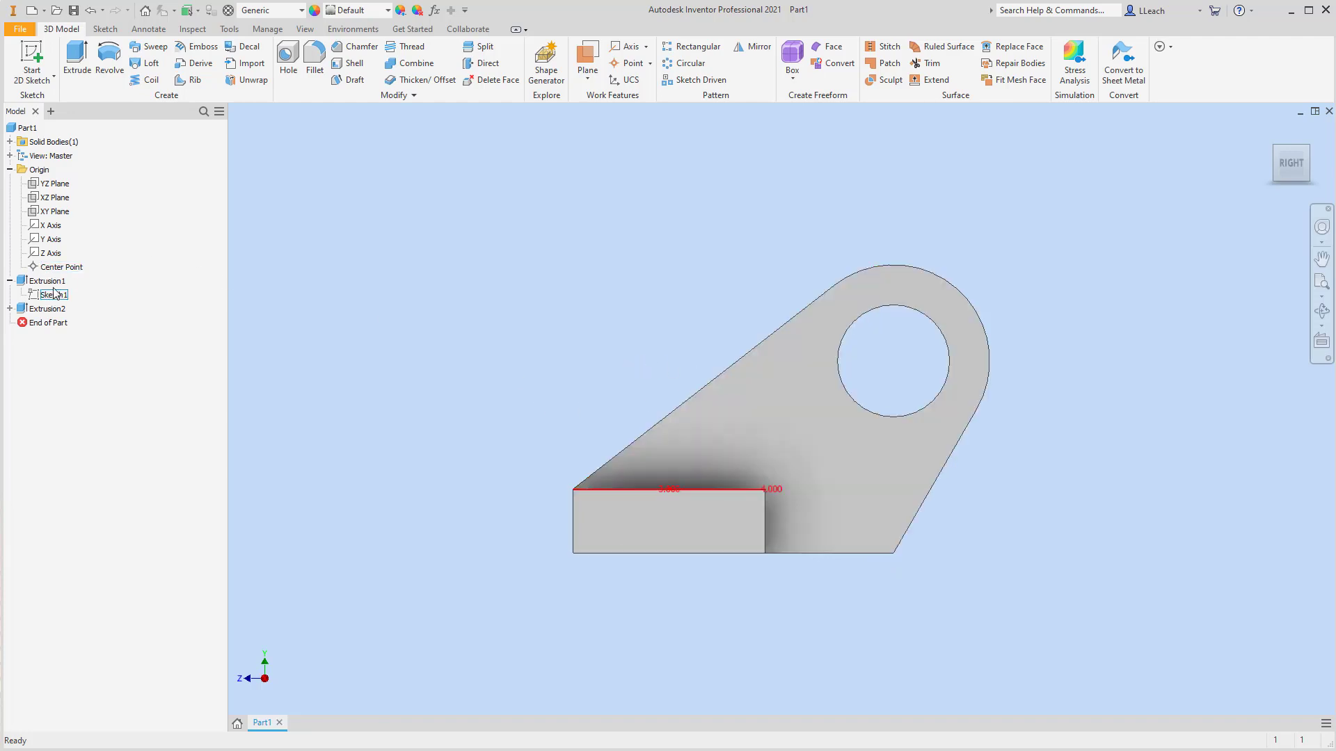
click(49, 308)
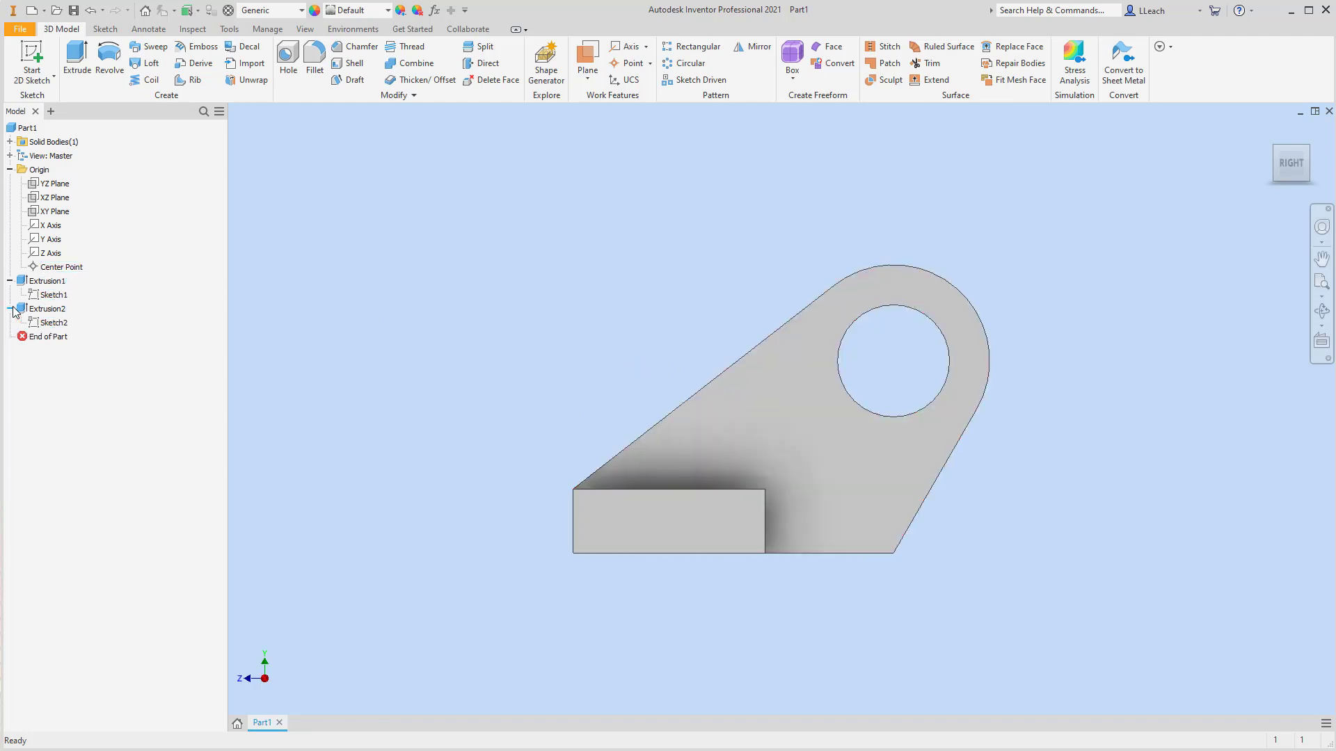
click(51, 324)
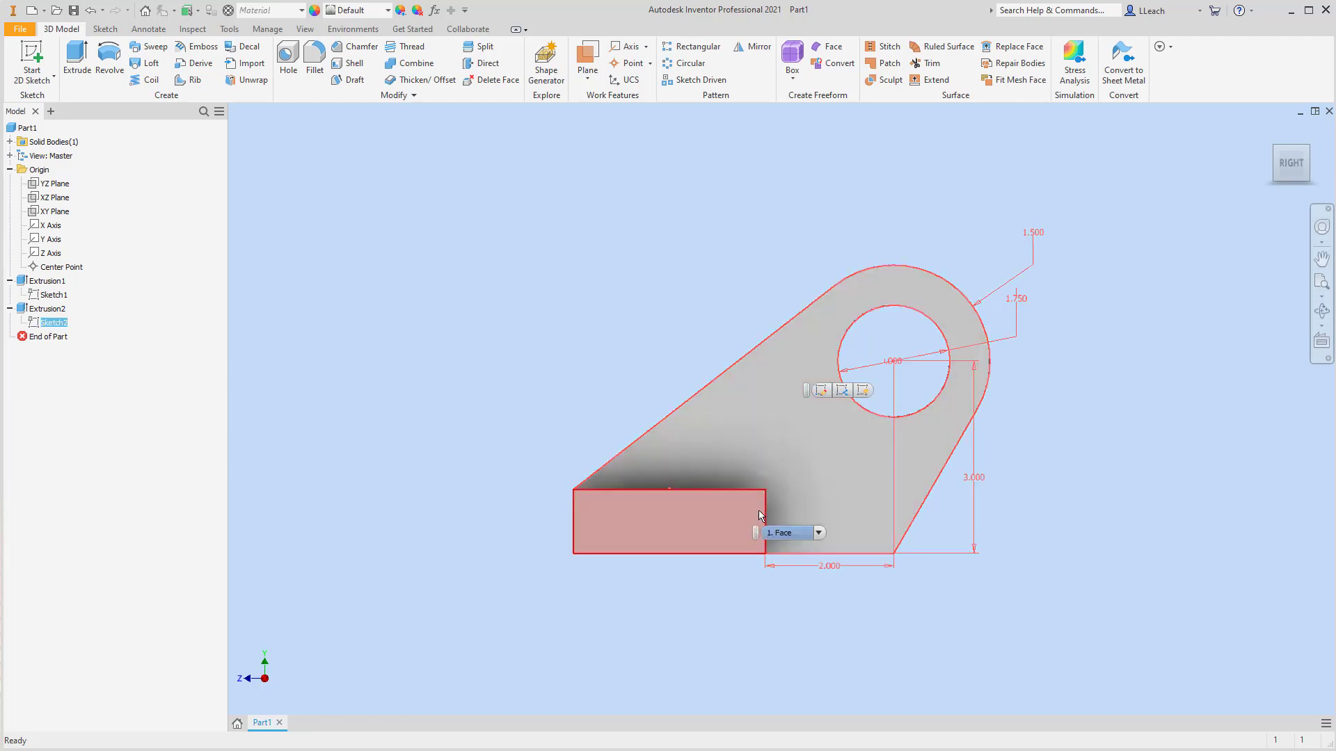
click(1269, 130)
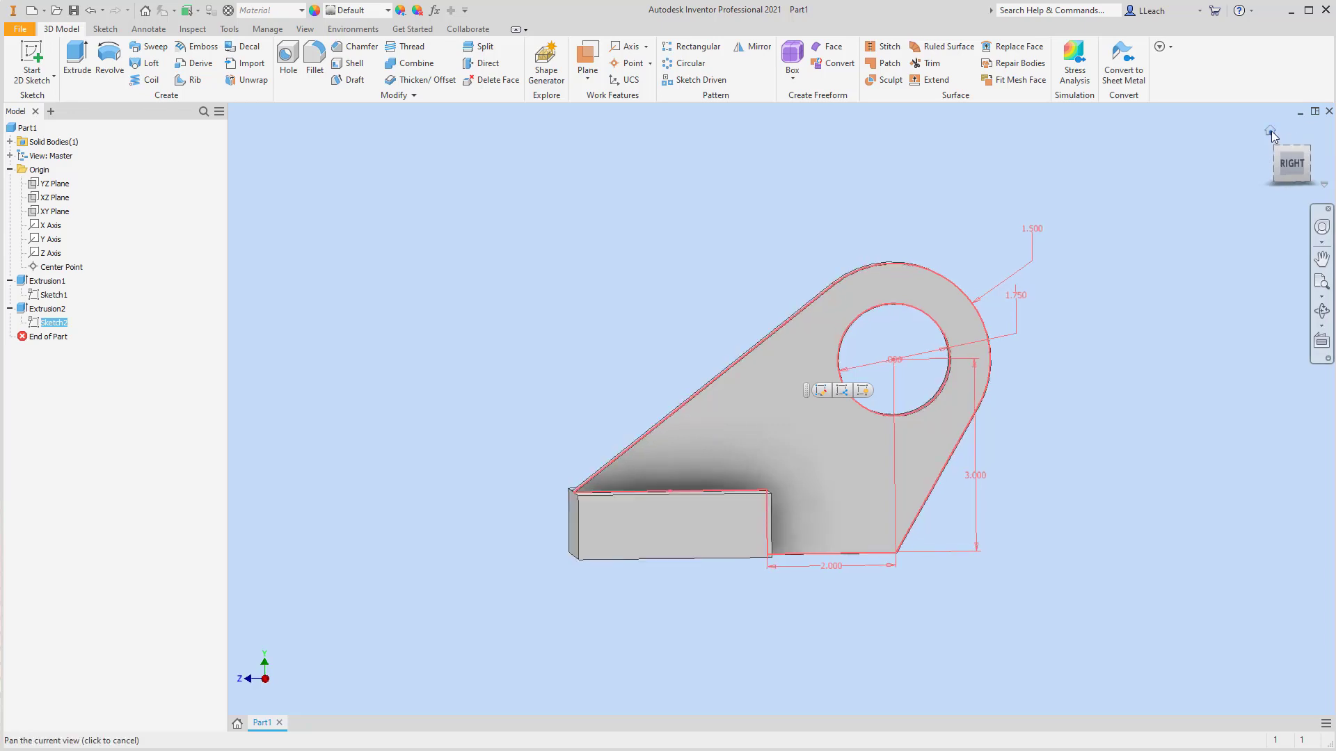
click(670, 252)
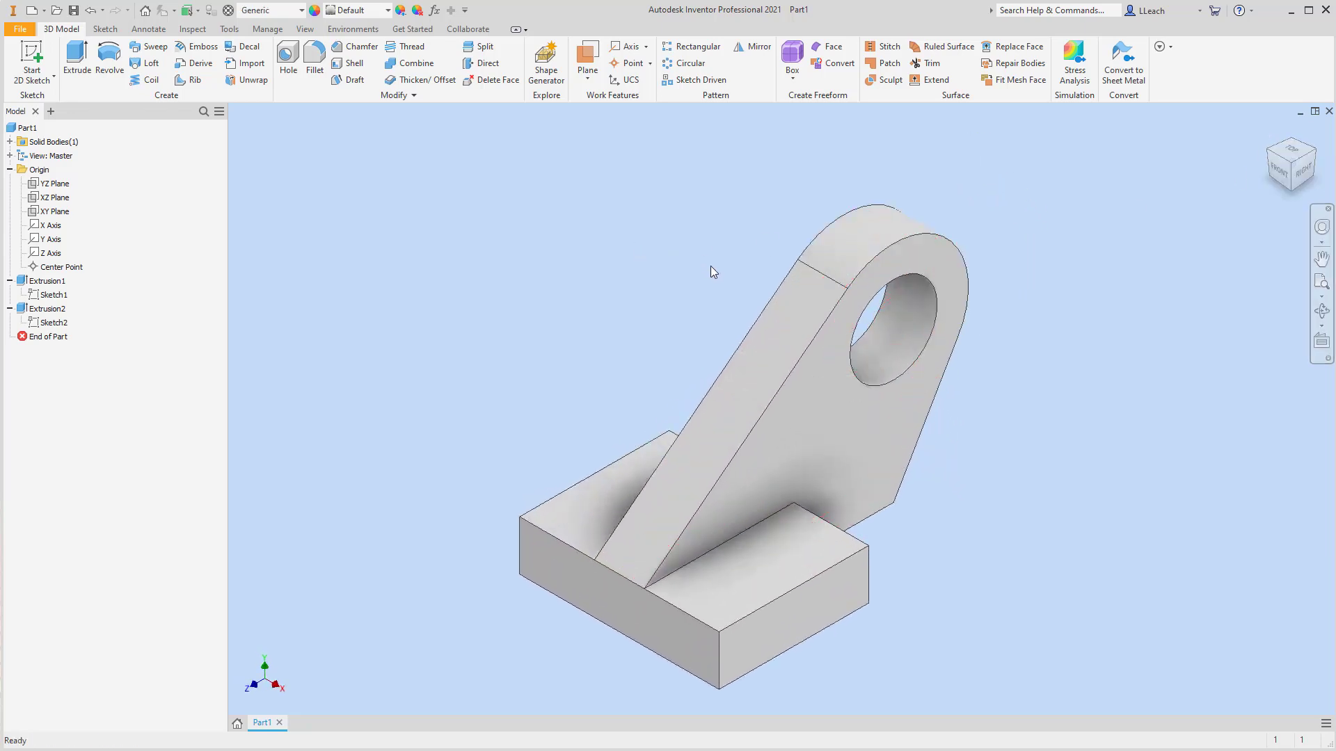
middle_drag(712, 266, 717, 224)
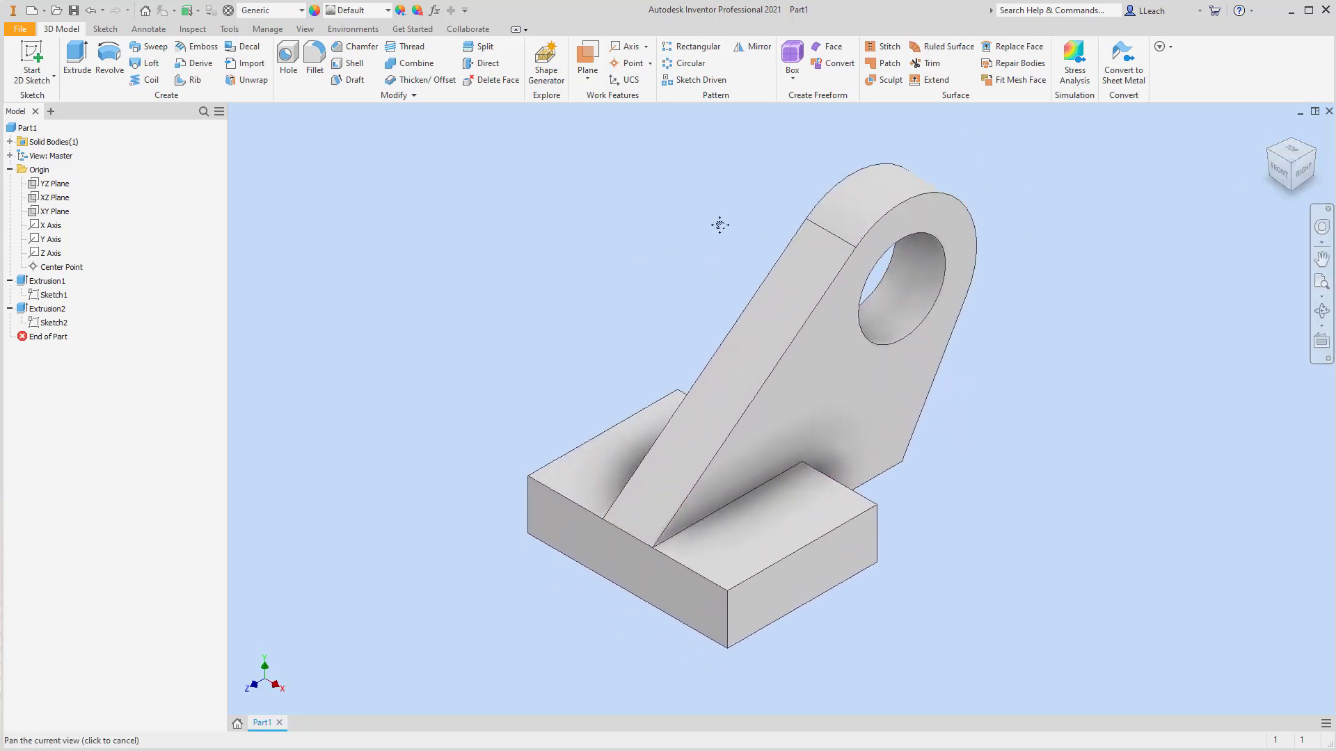
Start a new 2D sketch on the top face of the base block.
click(27, 82)
click(52, 100)
click(768, 515)
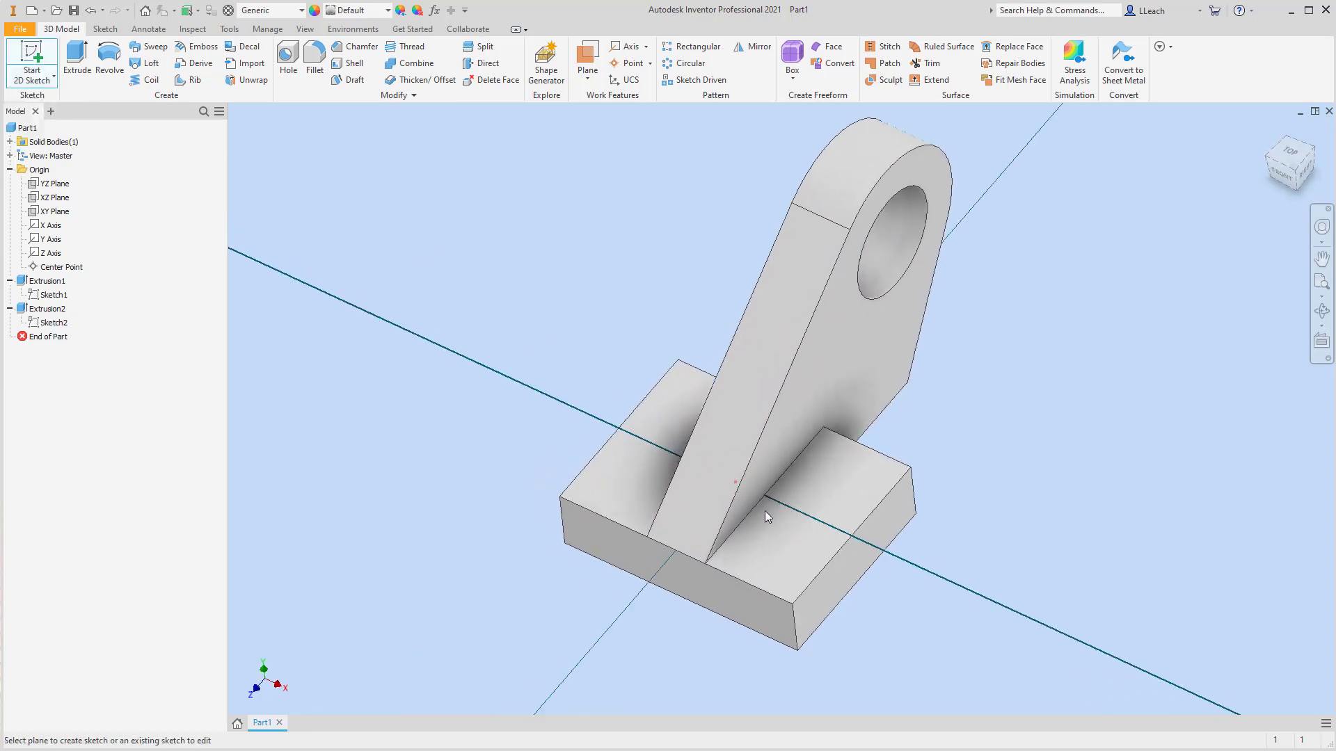
middle_drag(922, 406, 901, 474)
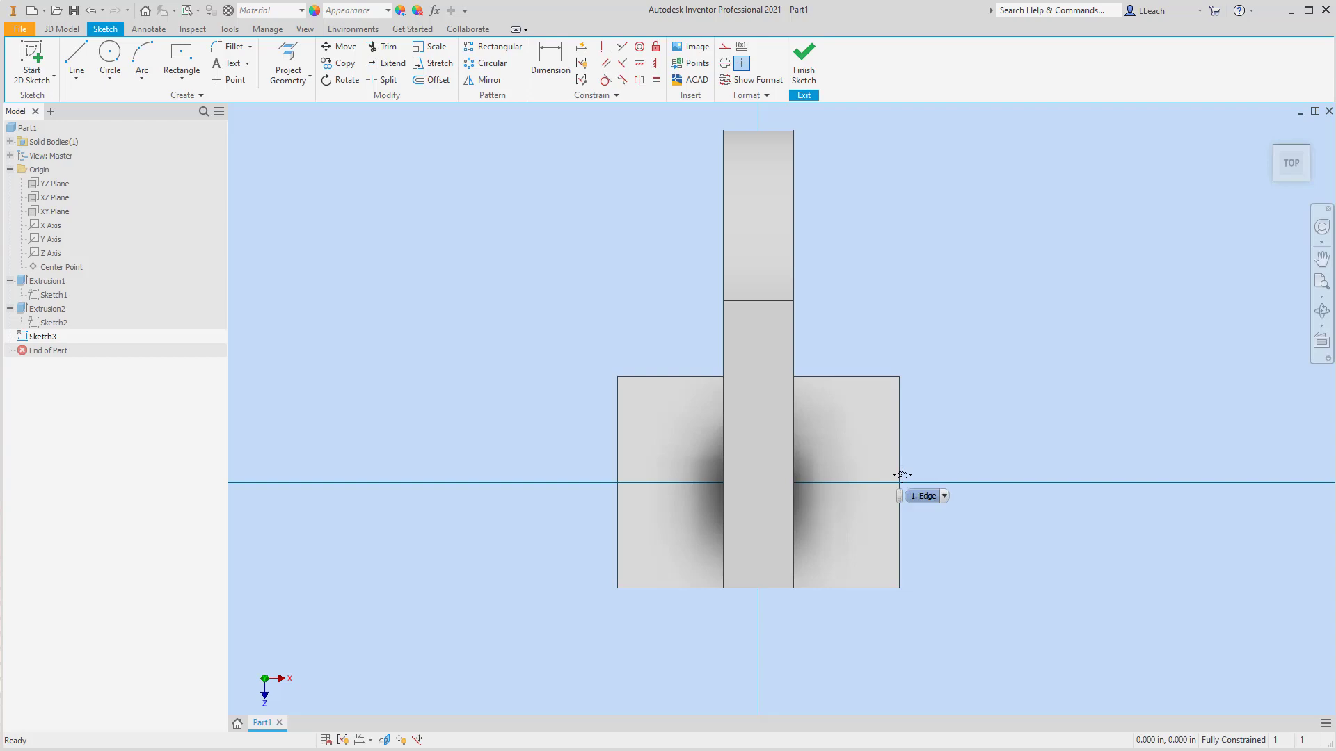
Draw two center-point circles, one right and one left of the lug.
click(110, 78)
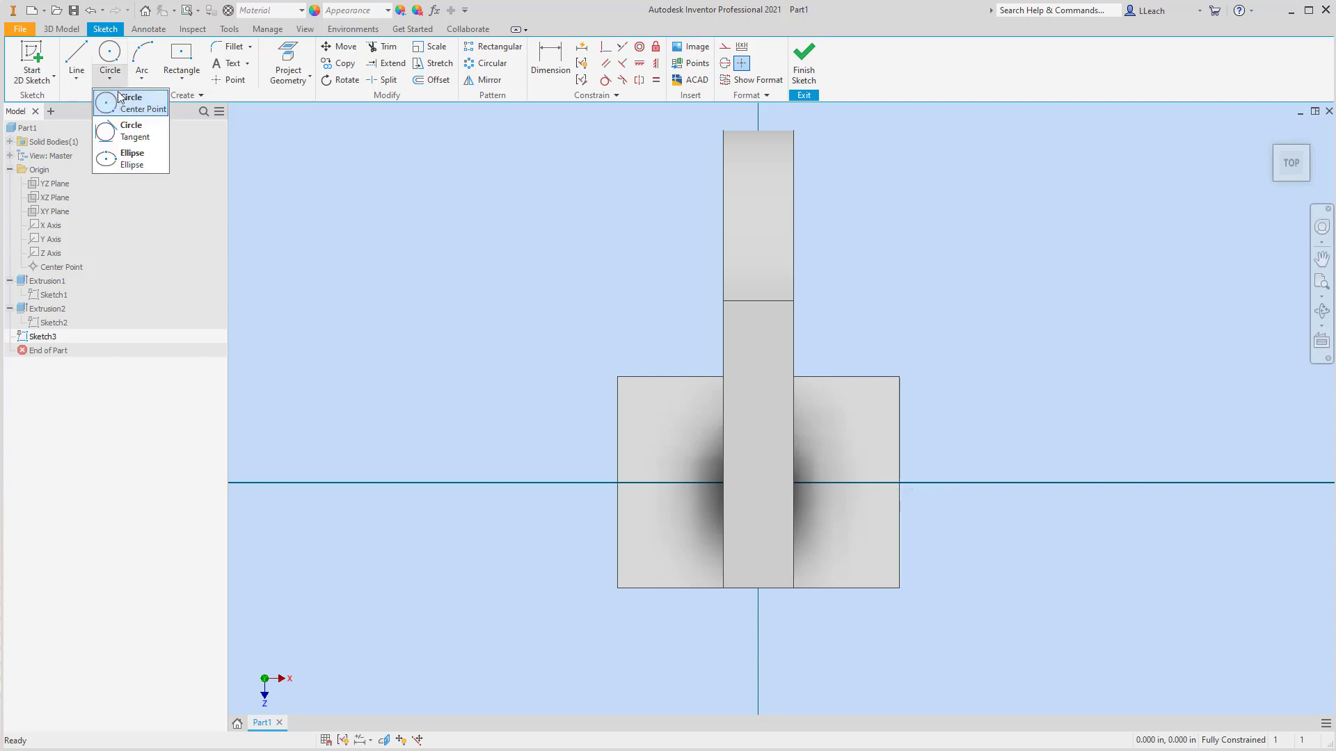
click(127, 98)
click(839, 443)
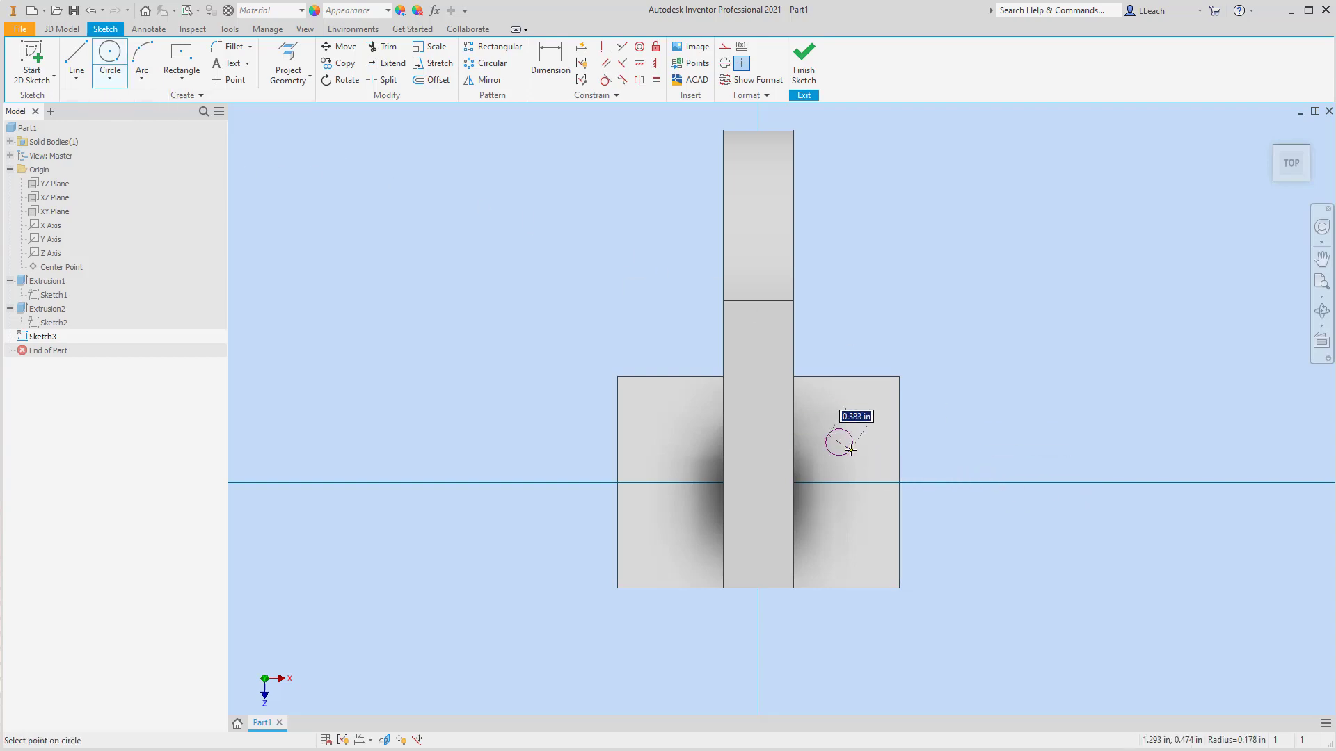
click(858, 424)
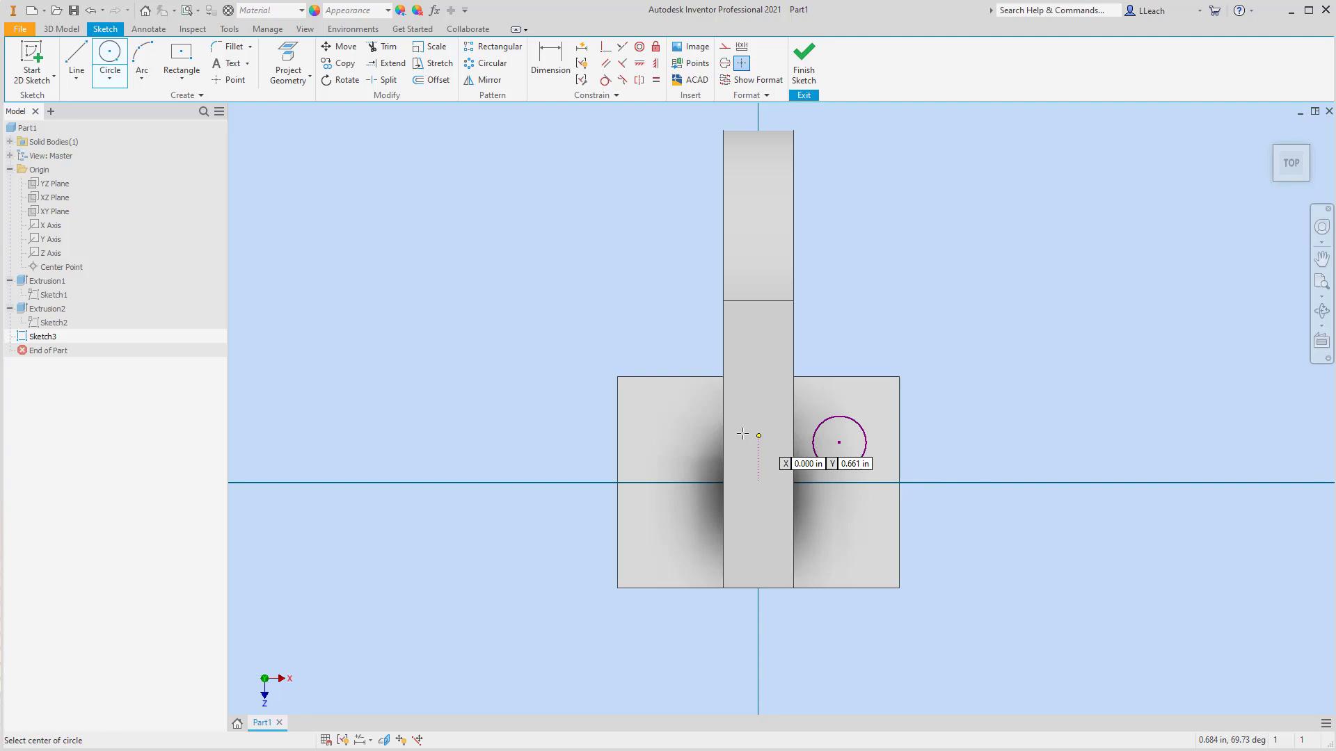
click(652, 442)
click(673, 459)
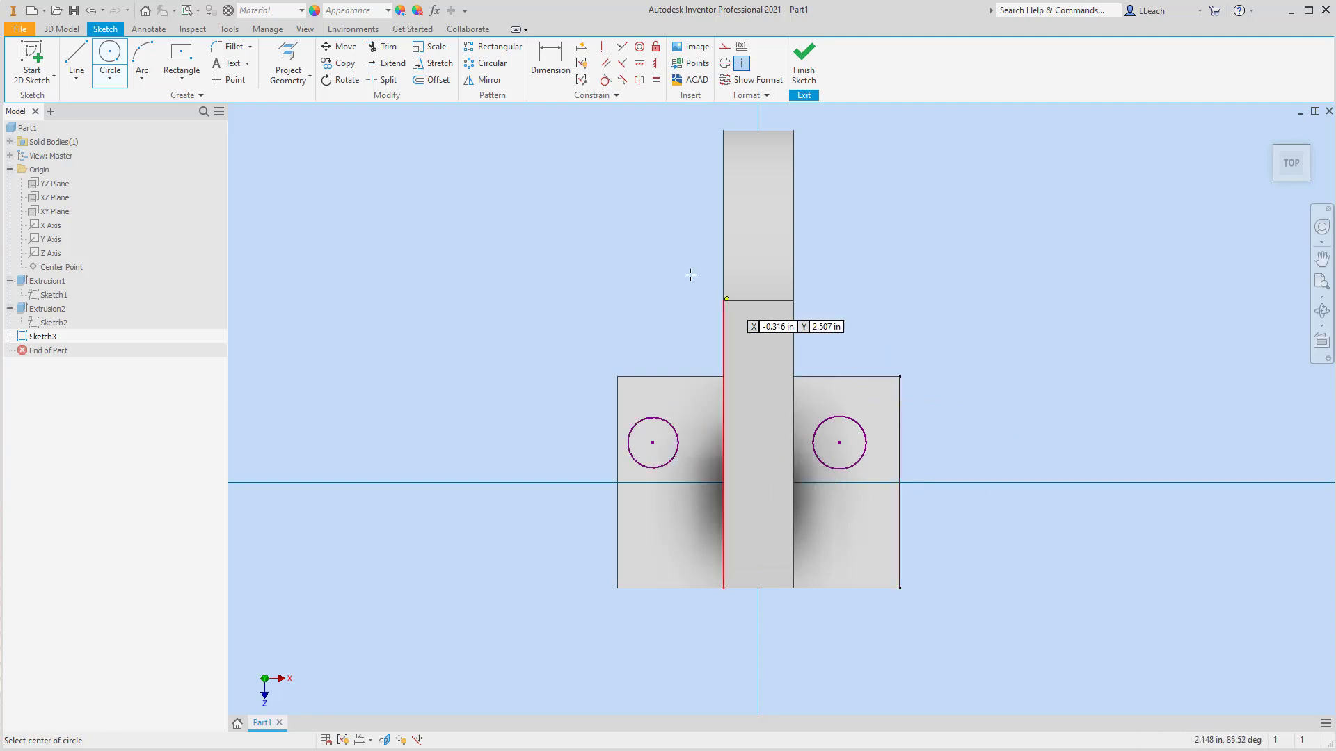
Dimension the right circle's diameter to .75.
click(553, 70)
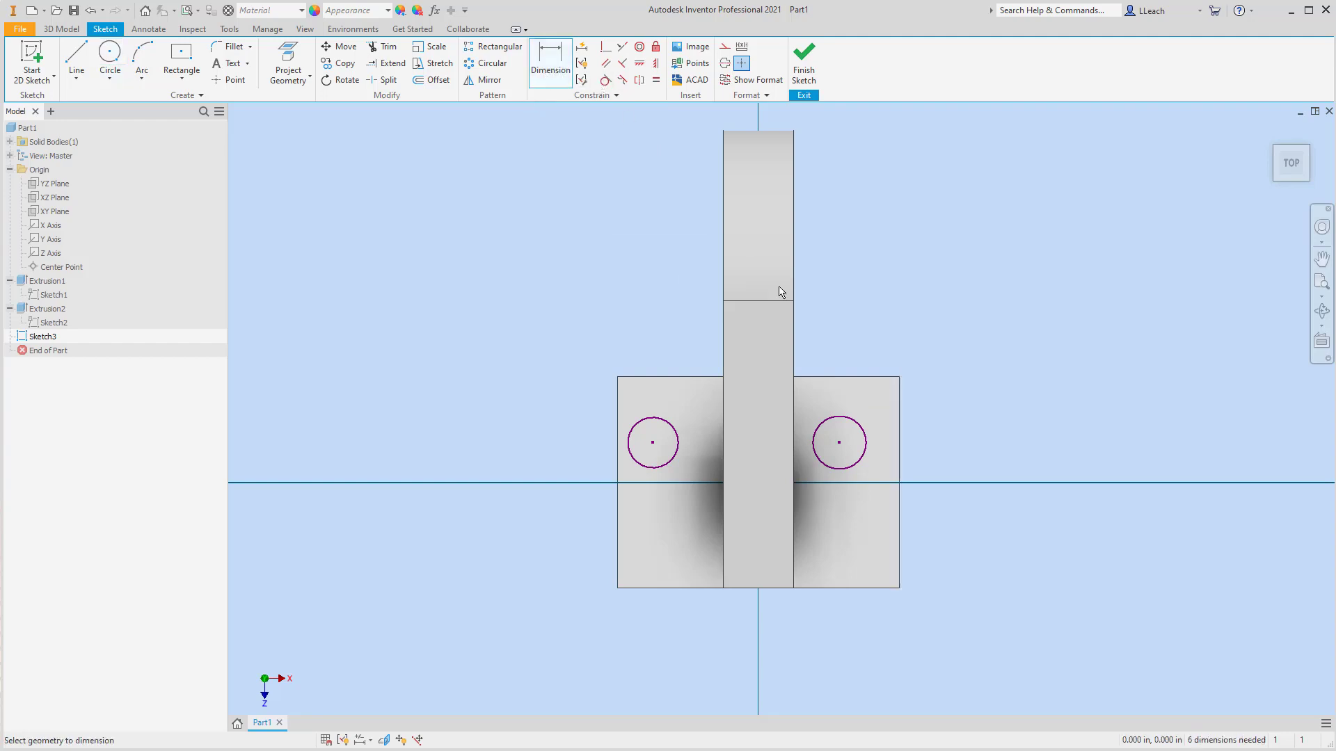
click(851, 421)
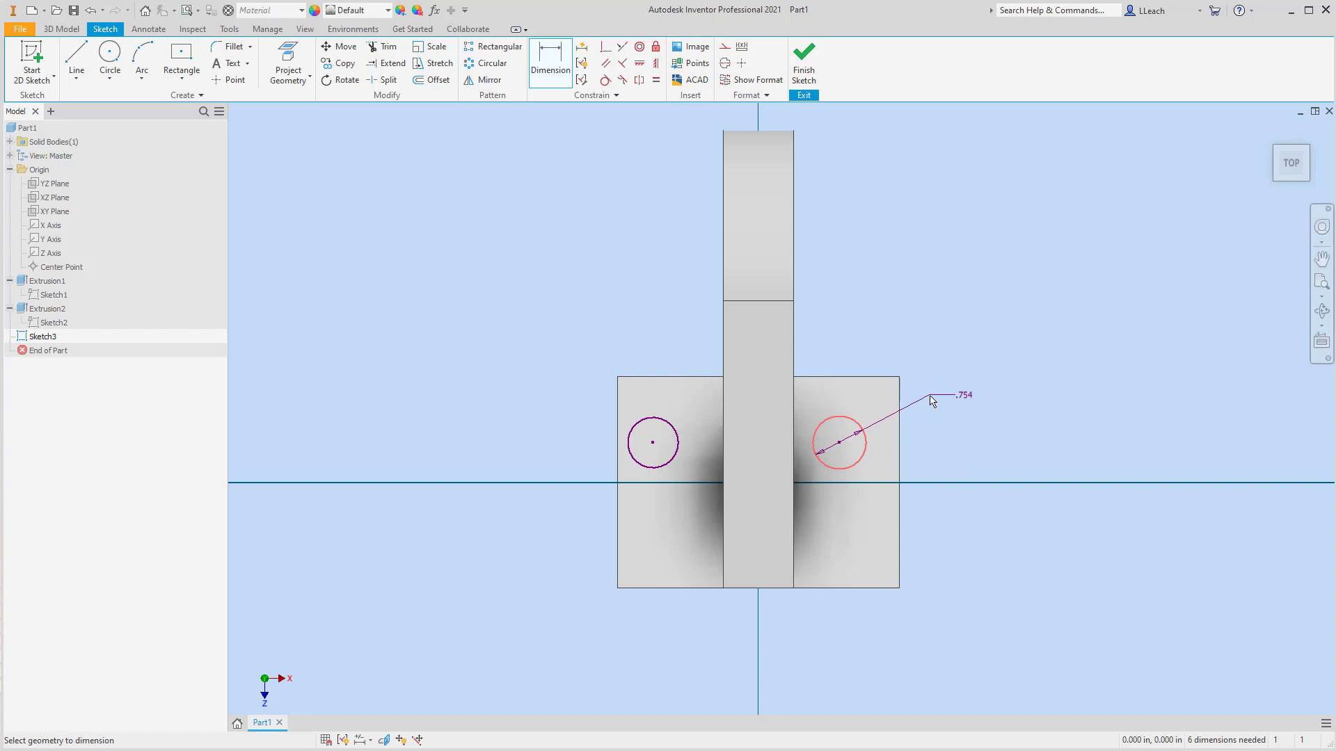
click(933, 402)
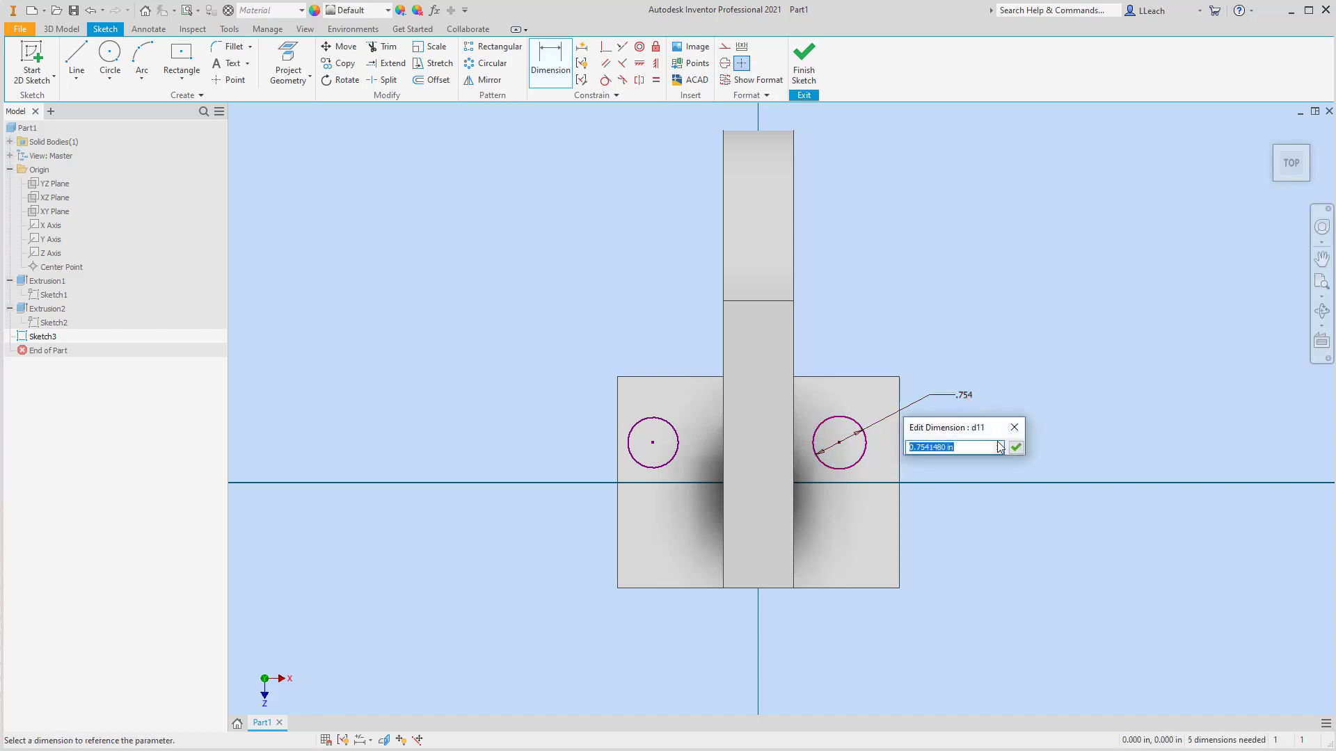
text(.75)
key(Return)
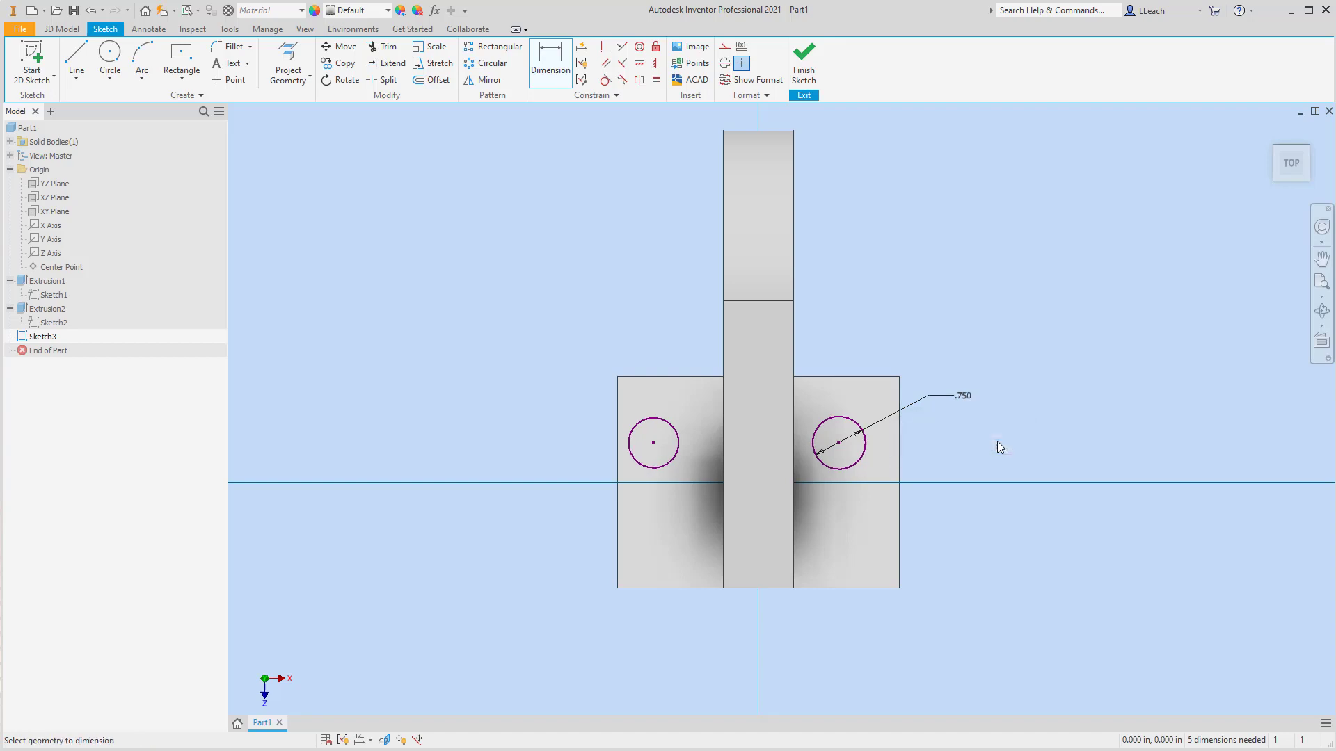
Constrain the left circle equal in size to the right circle.
click(656, 81)
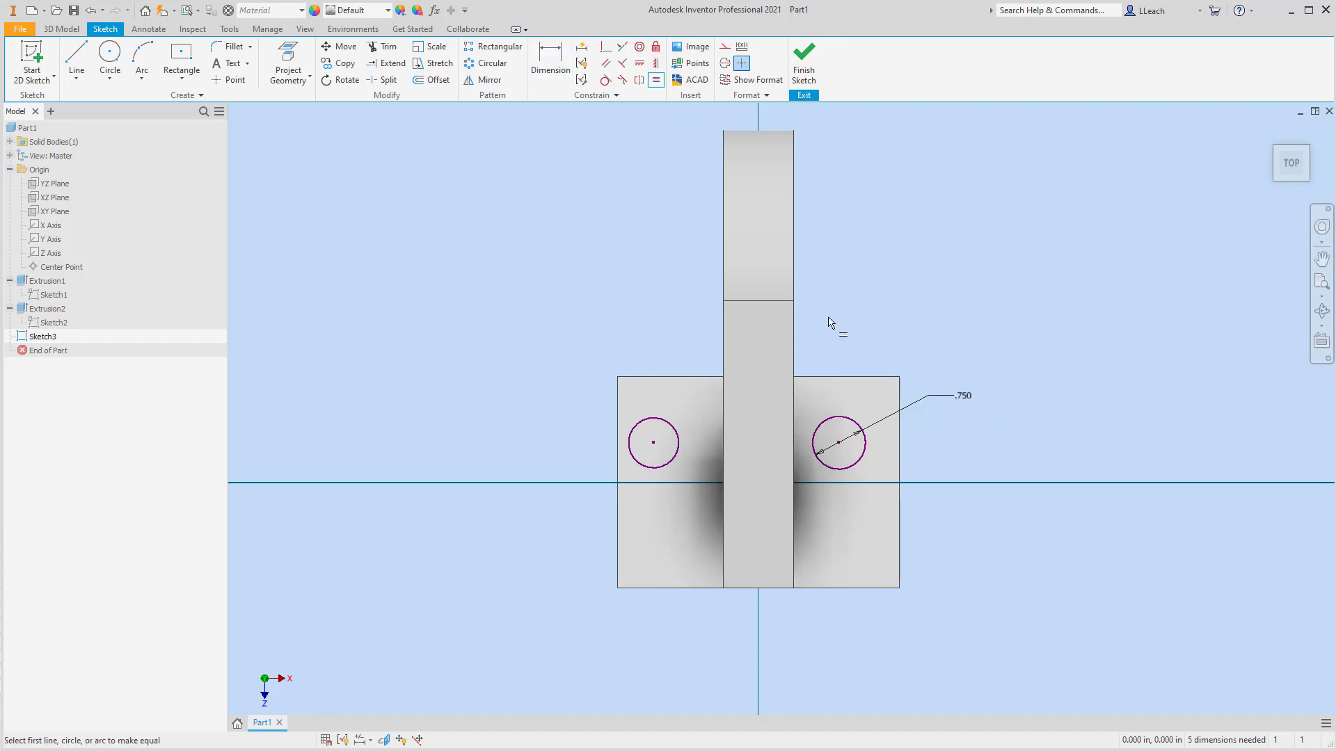
click(830, 421)
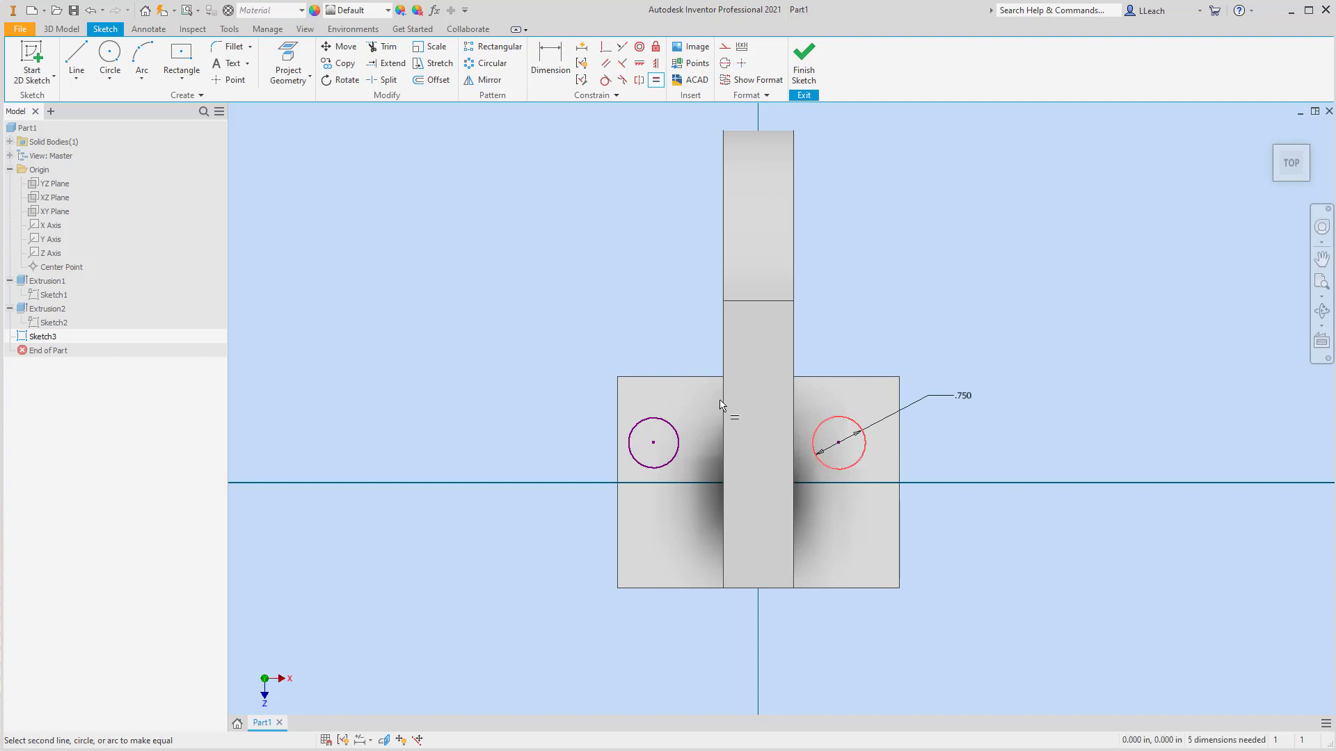
click(678, 437)
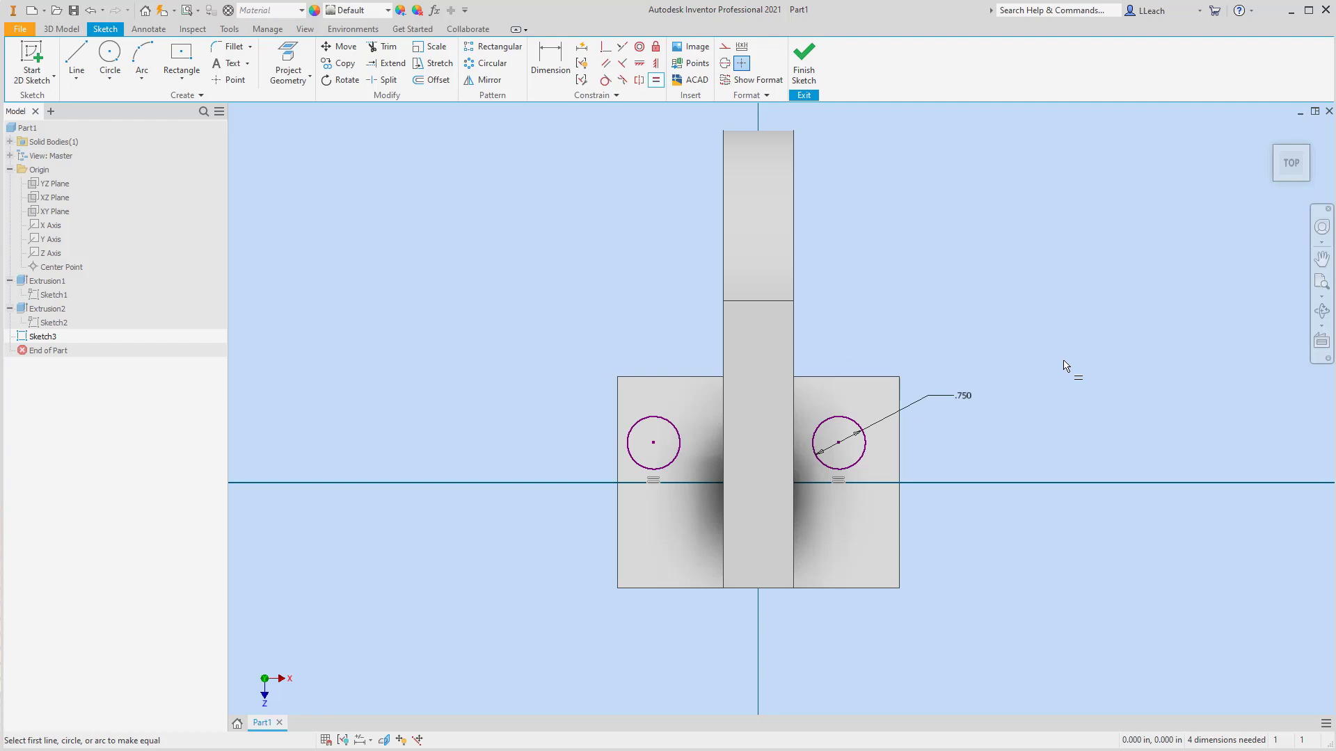
key(d)
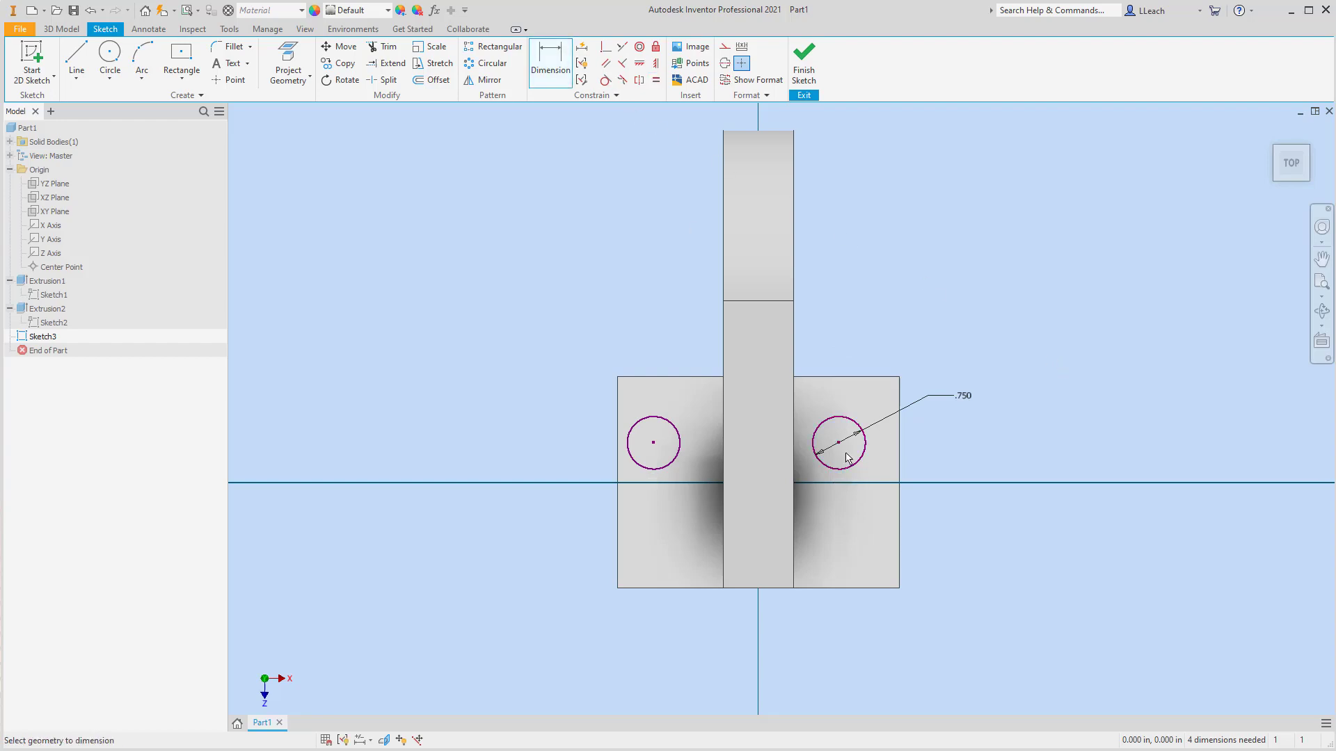
Locate the right circle 1.5 above the bottom edge and .75 from the right edge.
click(904, 553)
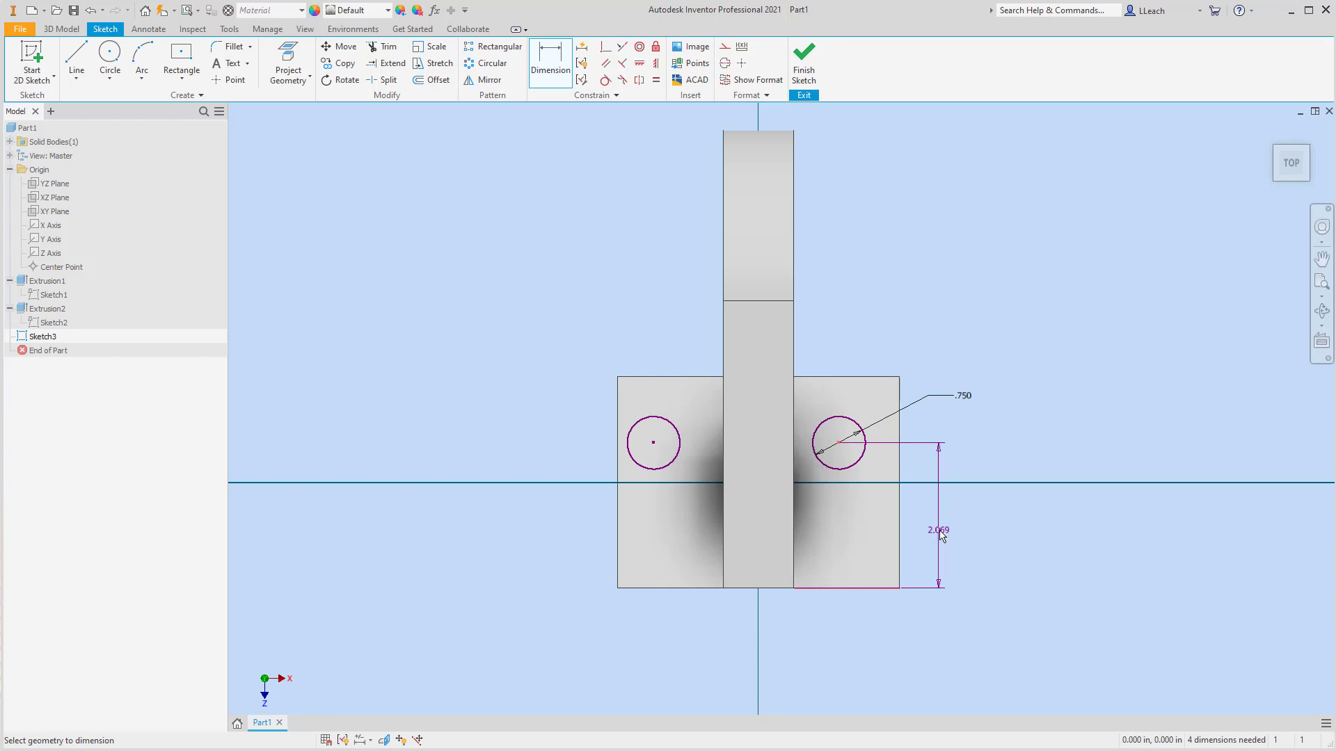
click(943, 532)
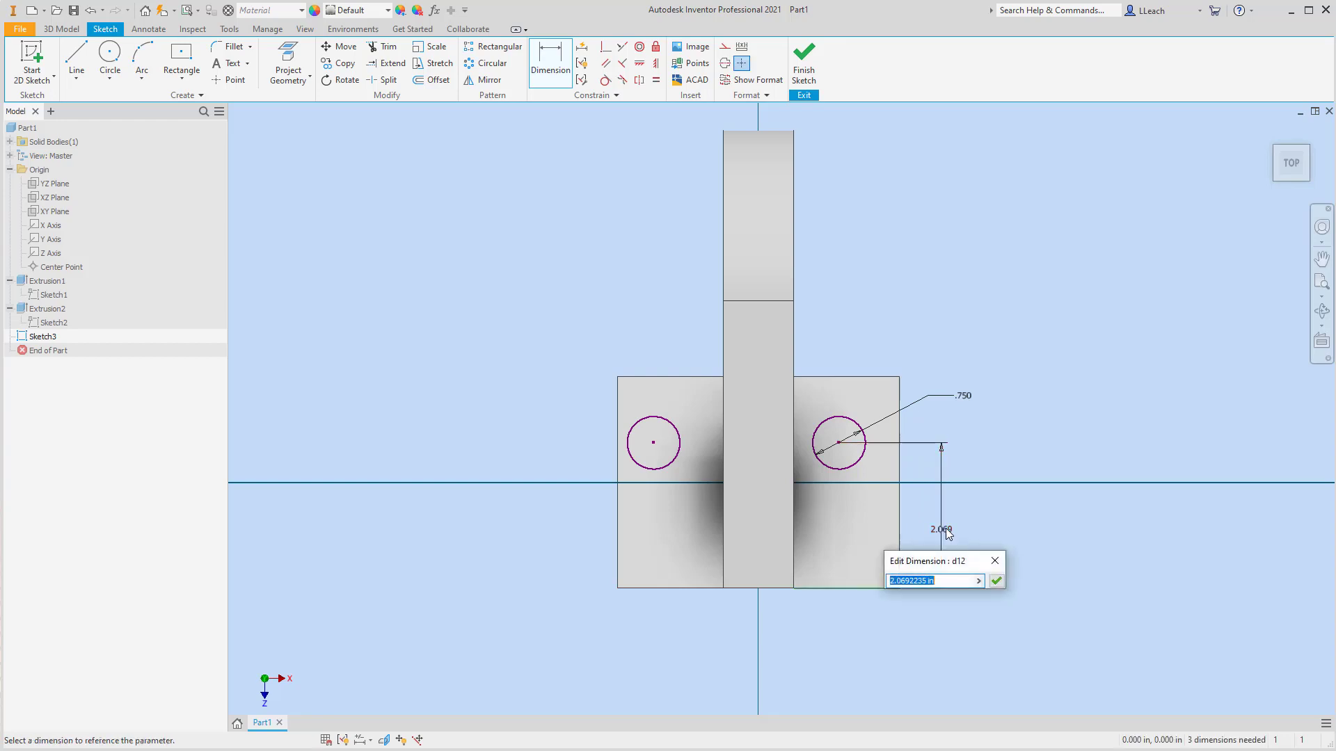
text(1.5)
key(Return)
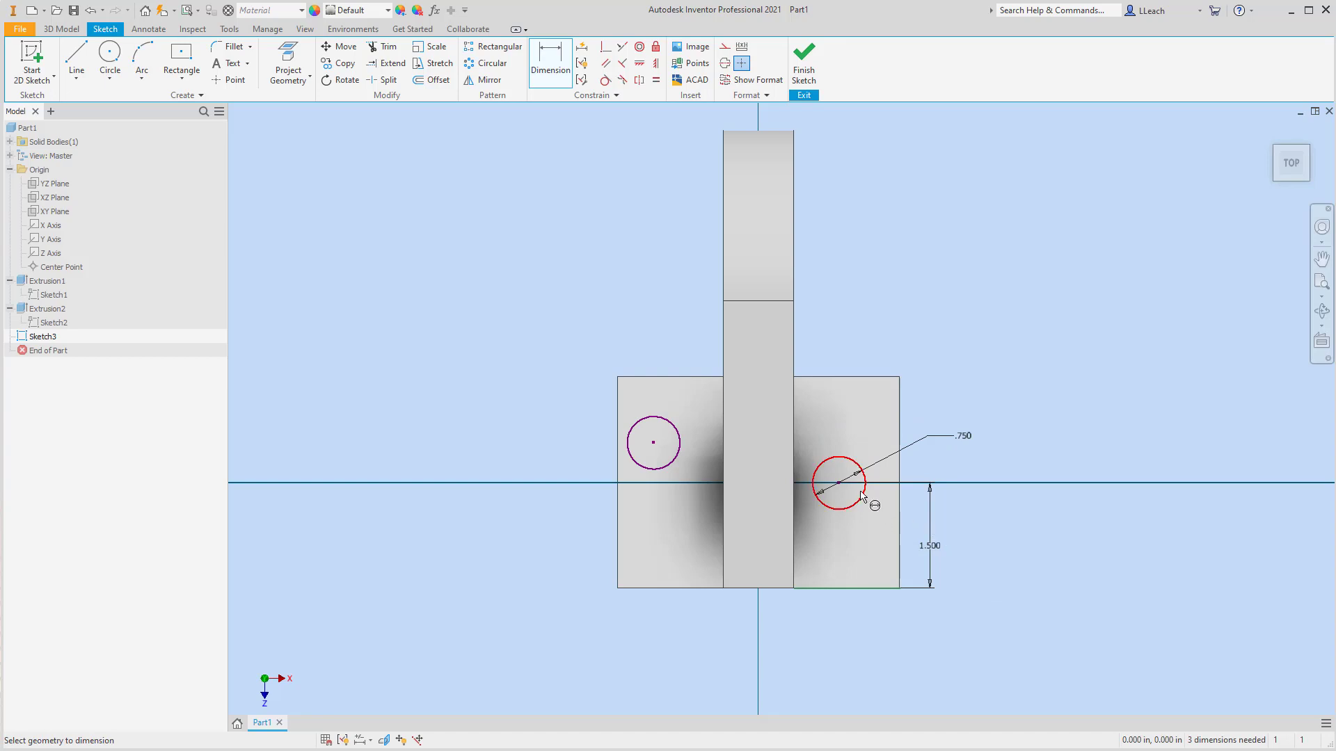
click(840, 483)
click(899, 508)
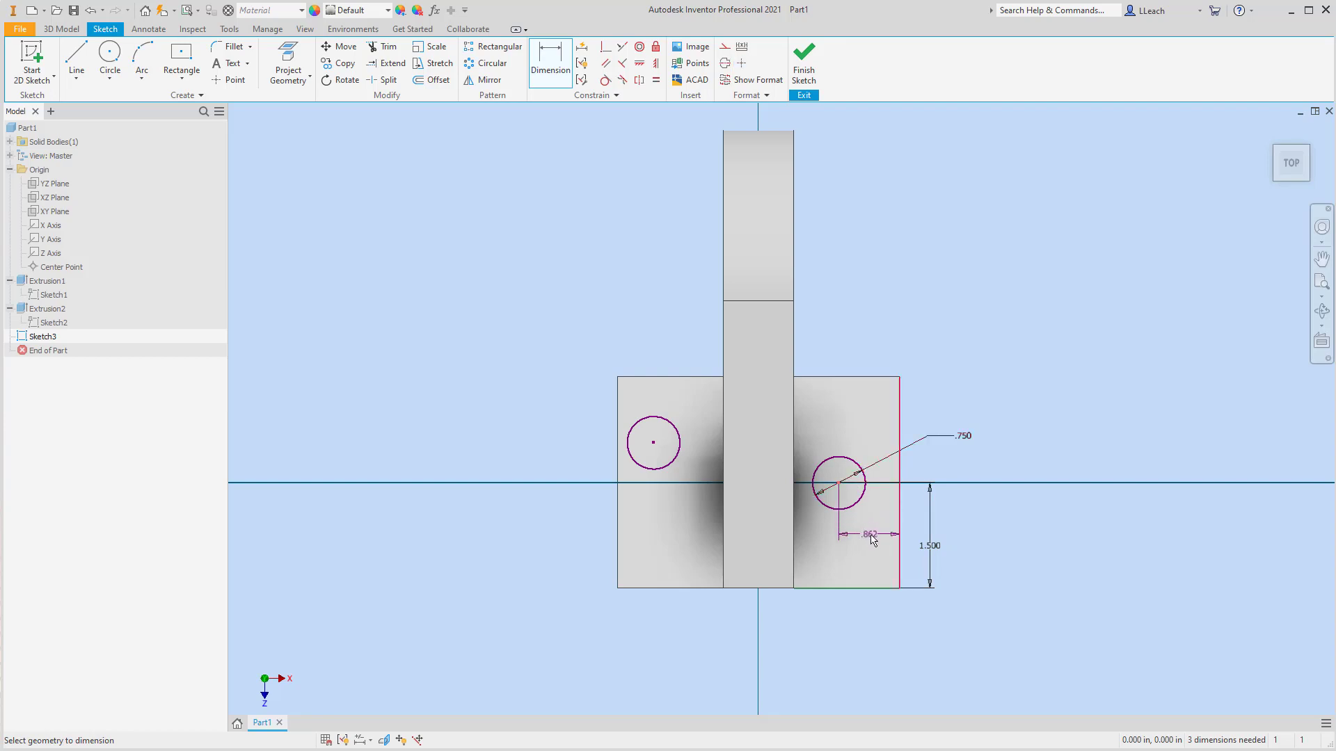
click(876, 540)
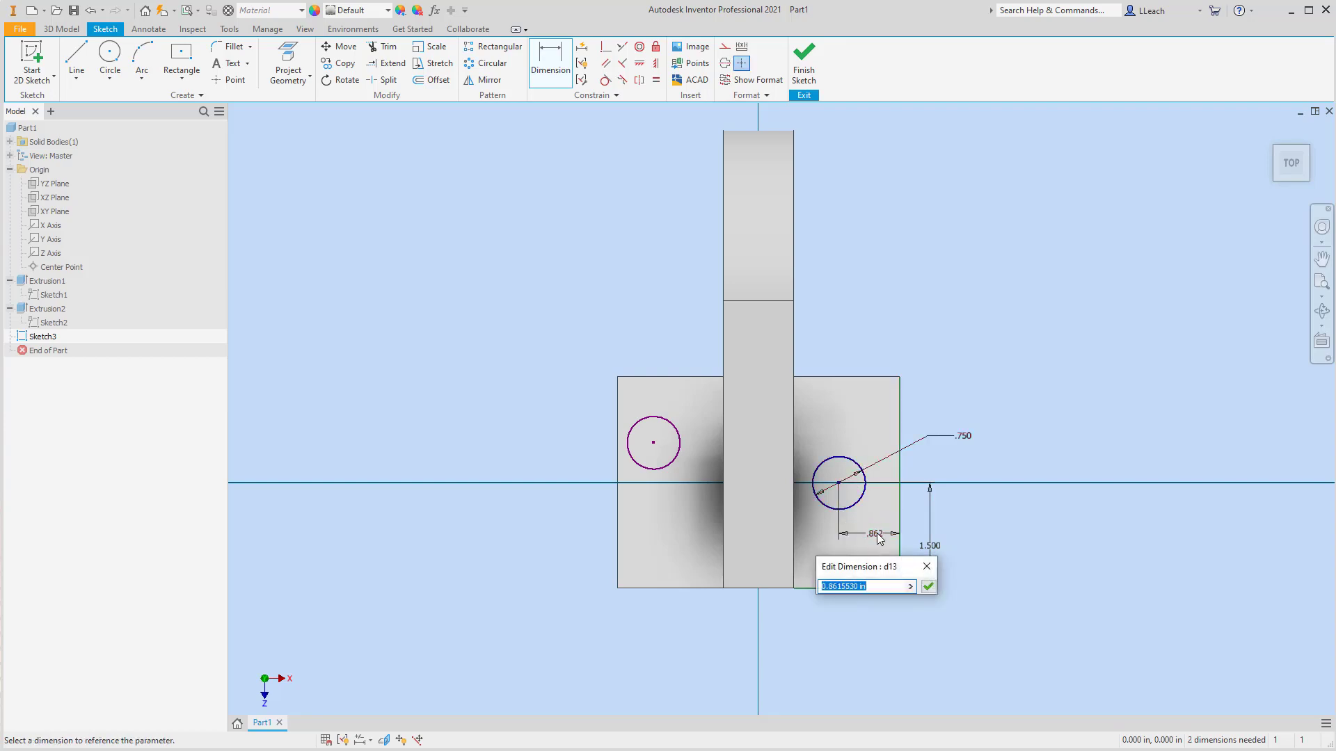
text(.75)
key(Return)
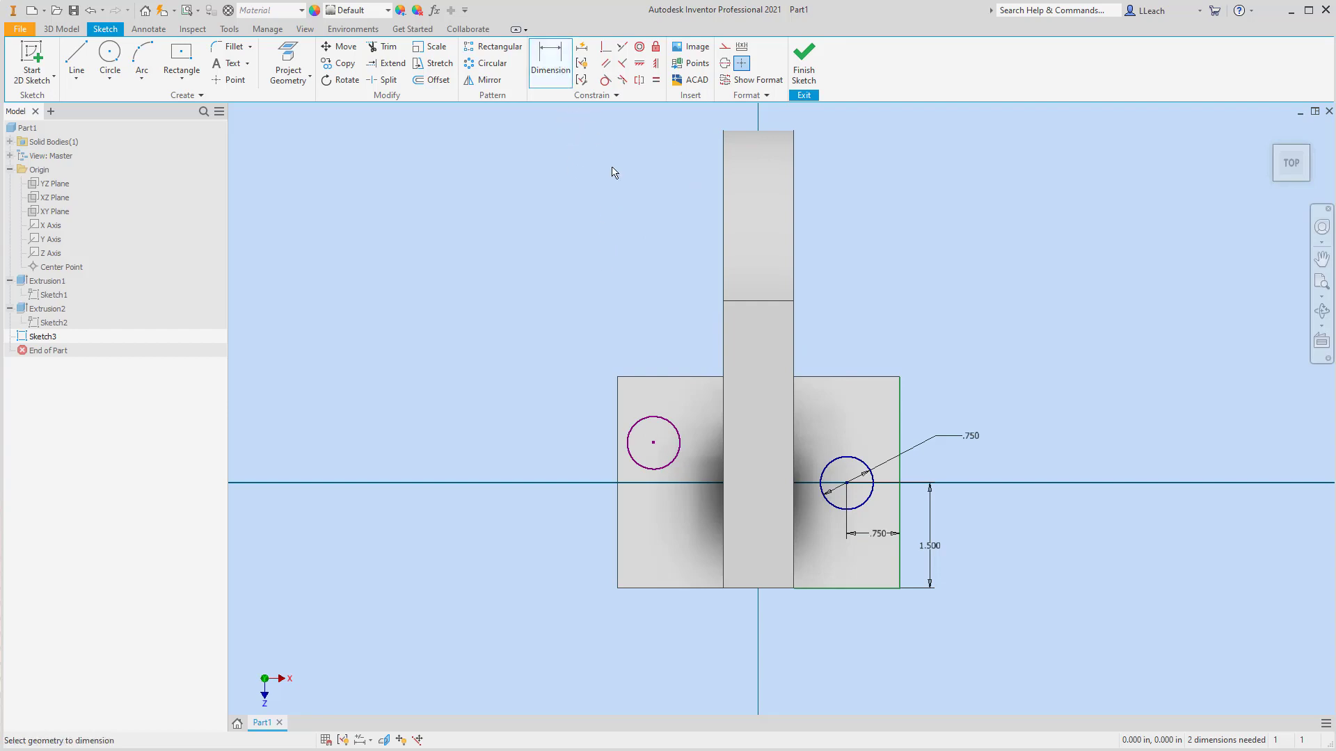
Locate the left circle 1.5 above the bottom edge and .75 from the left edge.
click(653, 443)
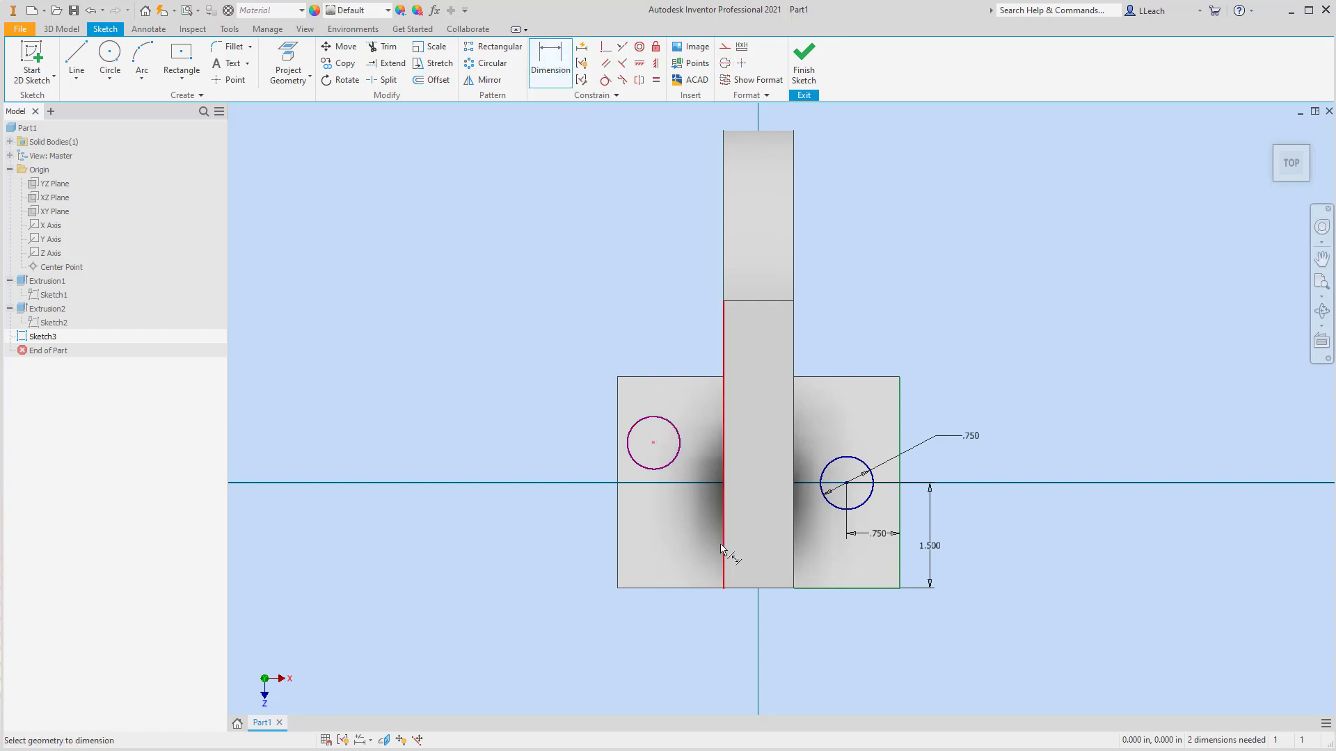
click(699, 588)
click(590, 548)
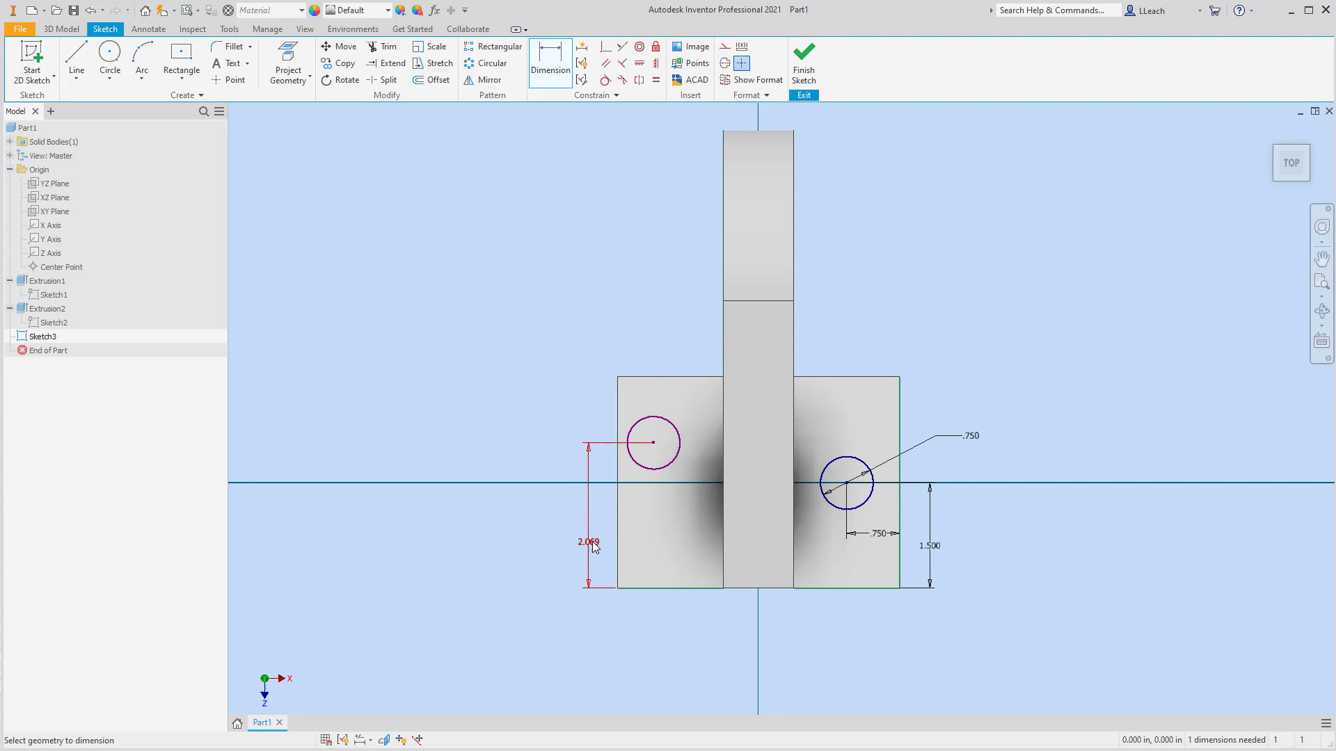
text(1.)
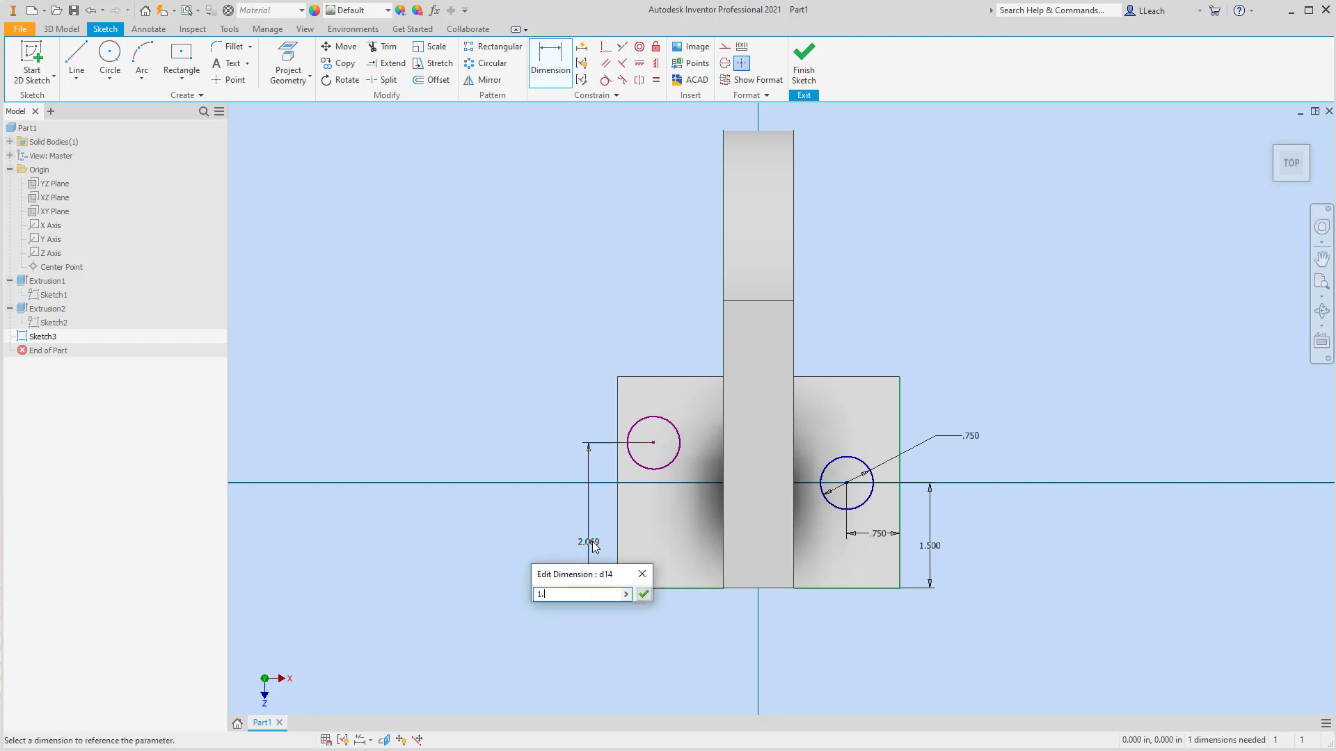
text(5)
key(Return)
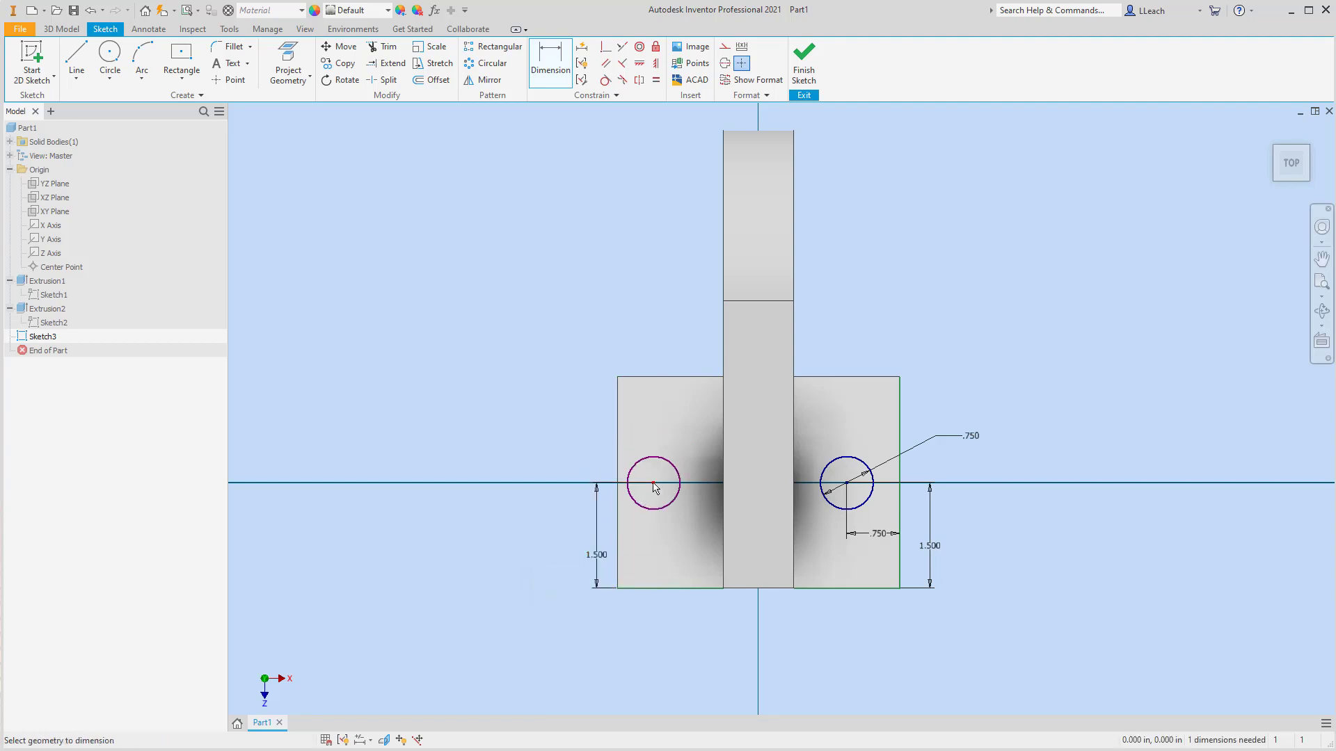
click(654, 483)
click(619, 477)
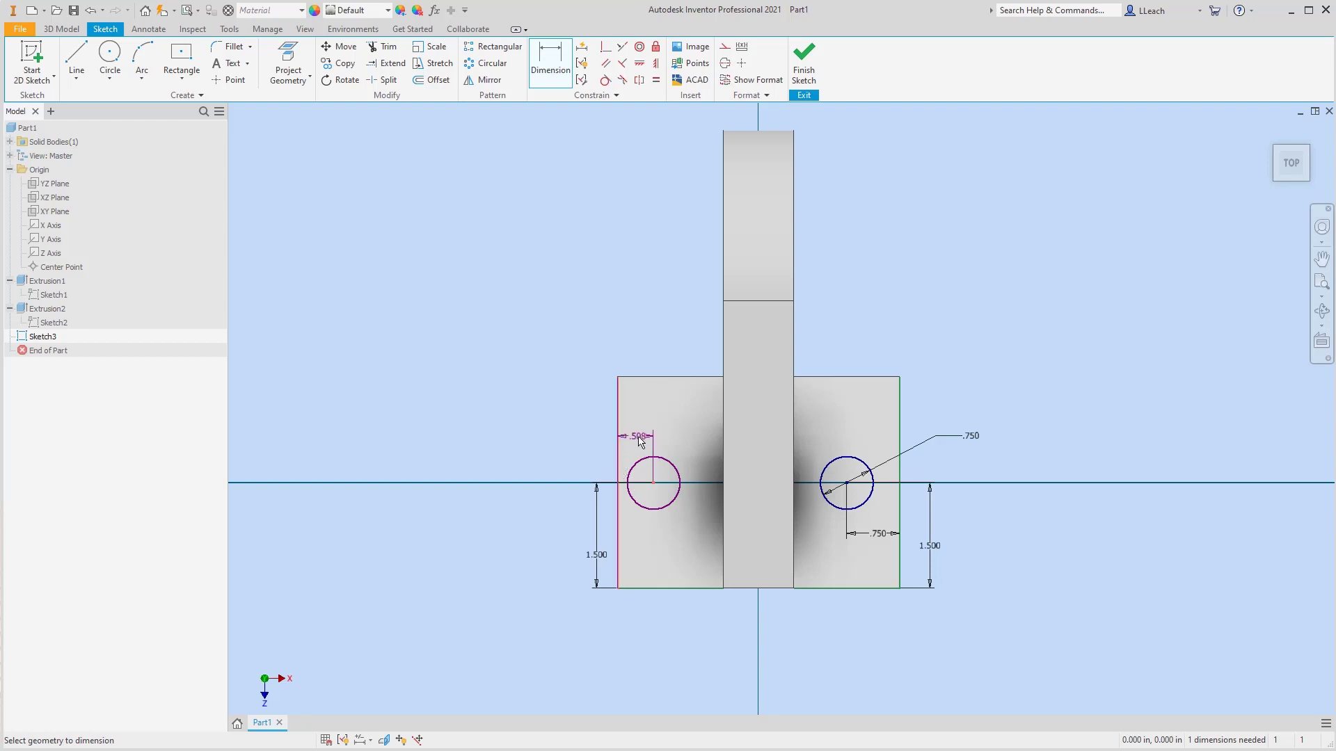
click(642, 441)
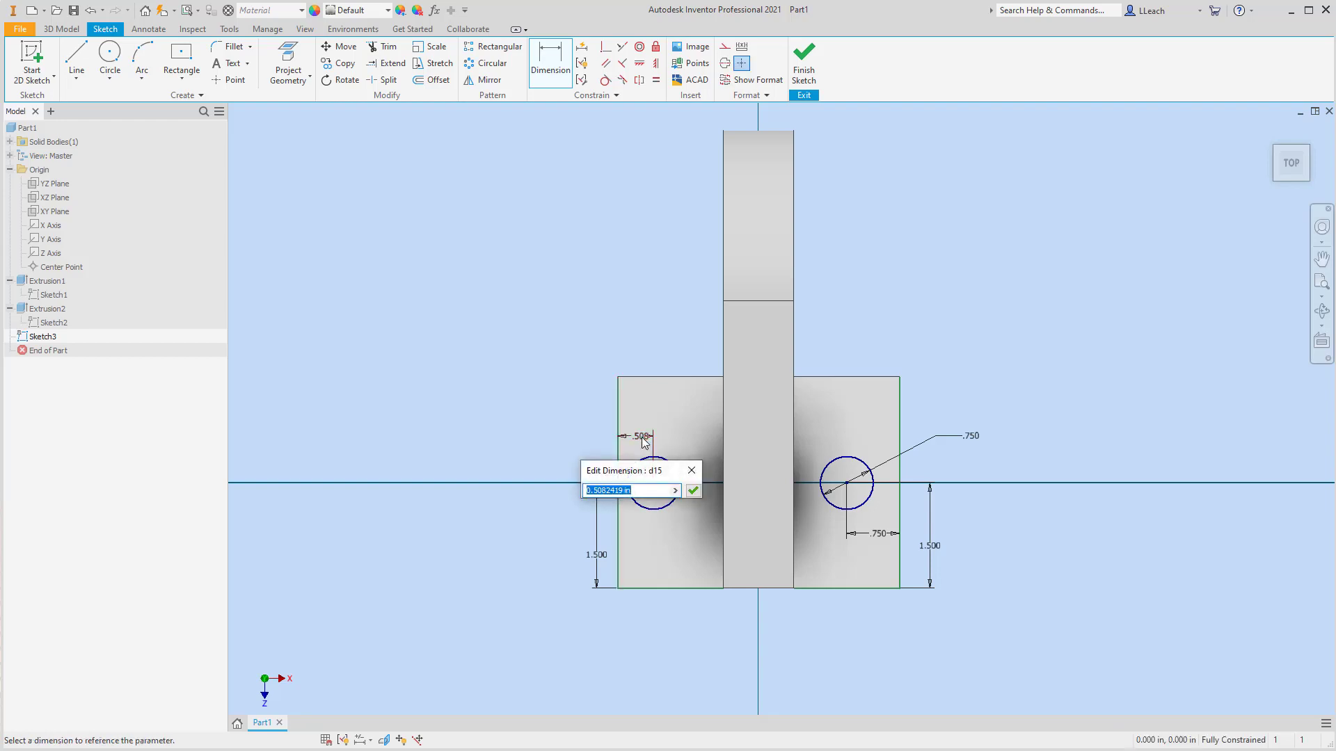
text(.75)
key(Return)
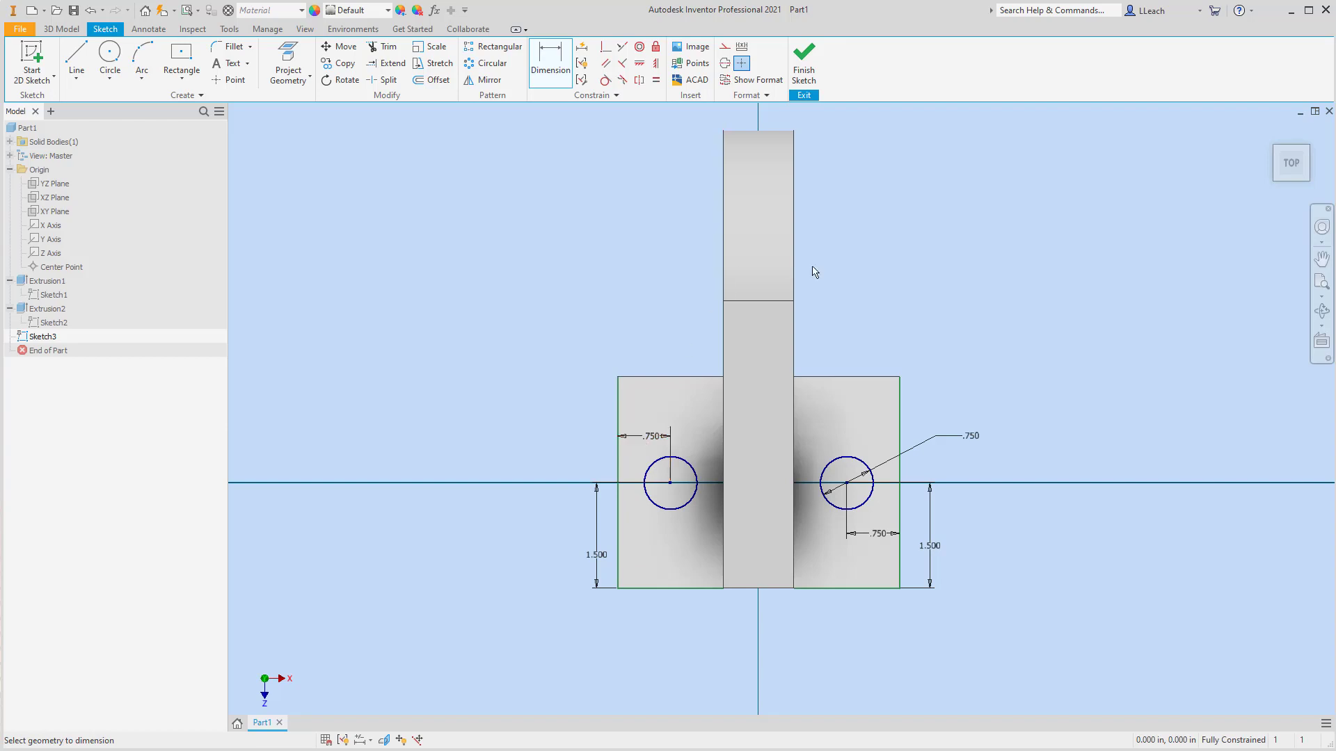
Finish Sketch3 and extrude-cut both circle profiles Through All as two holes.
click(804, 63)
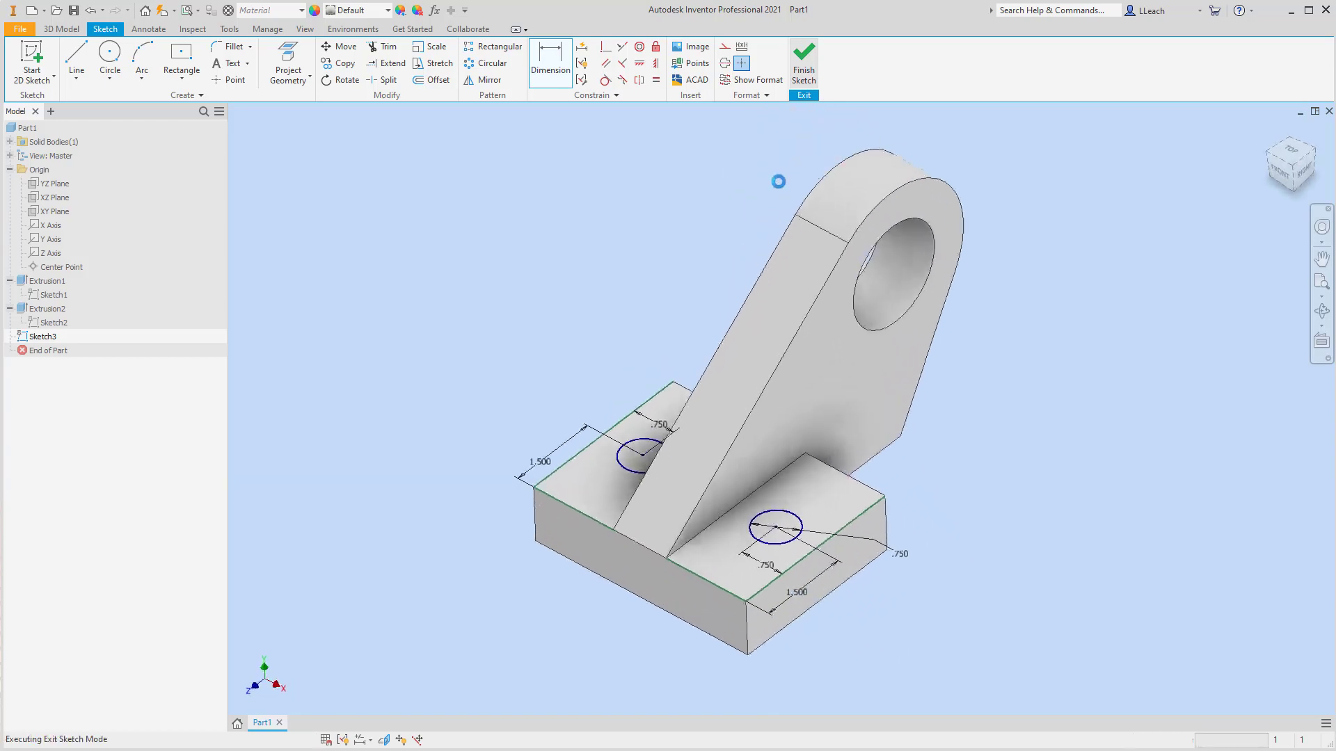
click(76, 59)
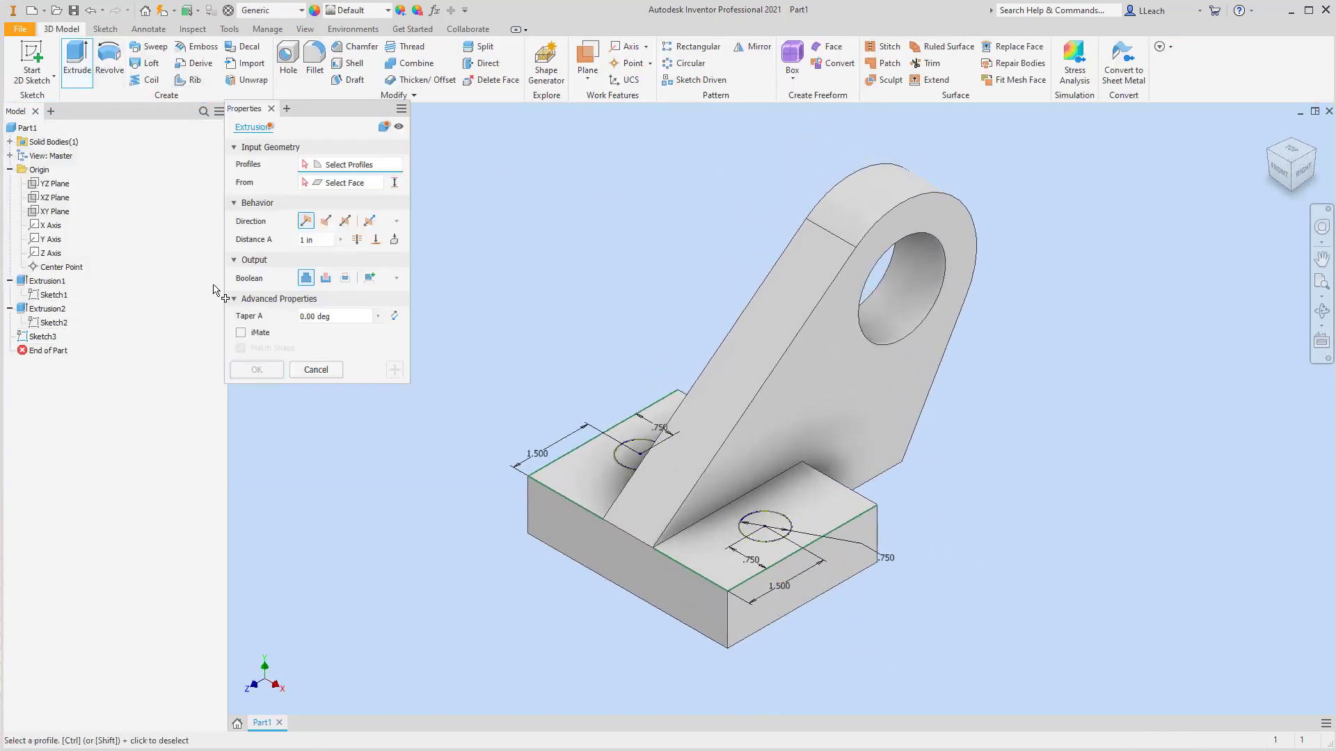
click(327, 278)
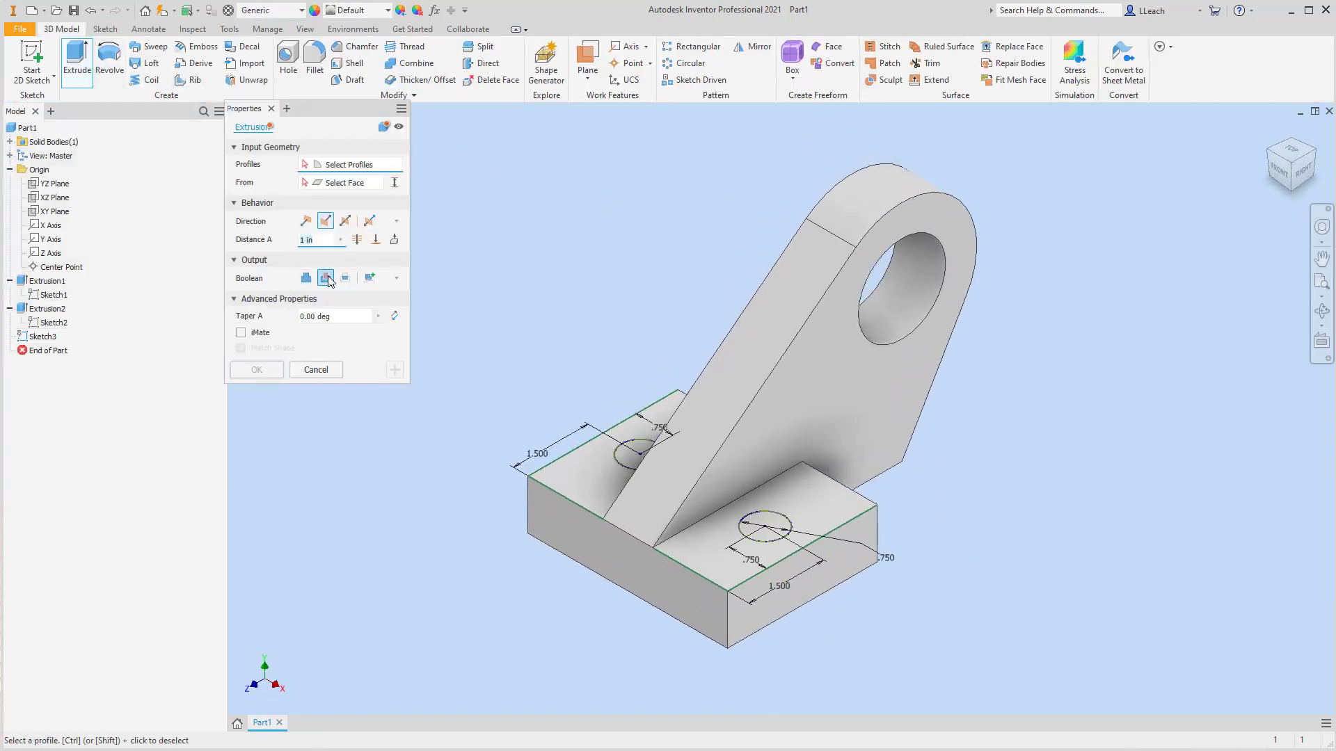
click(632, 455)
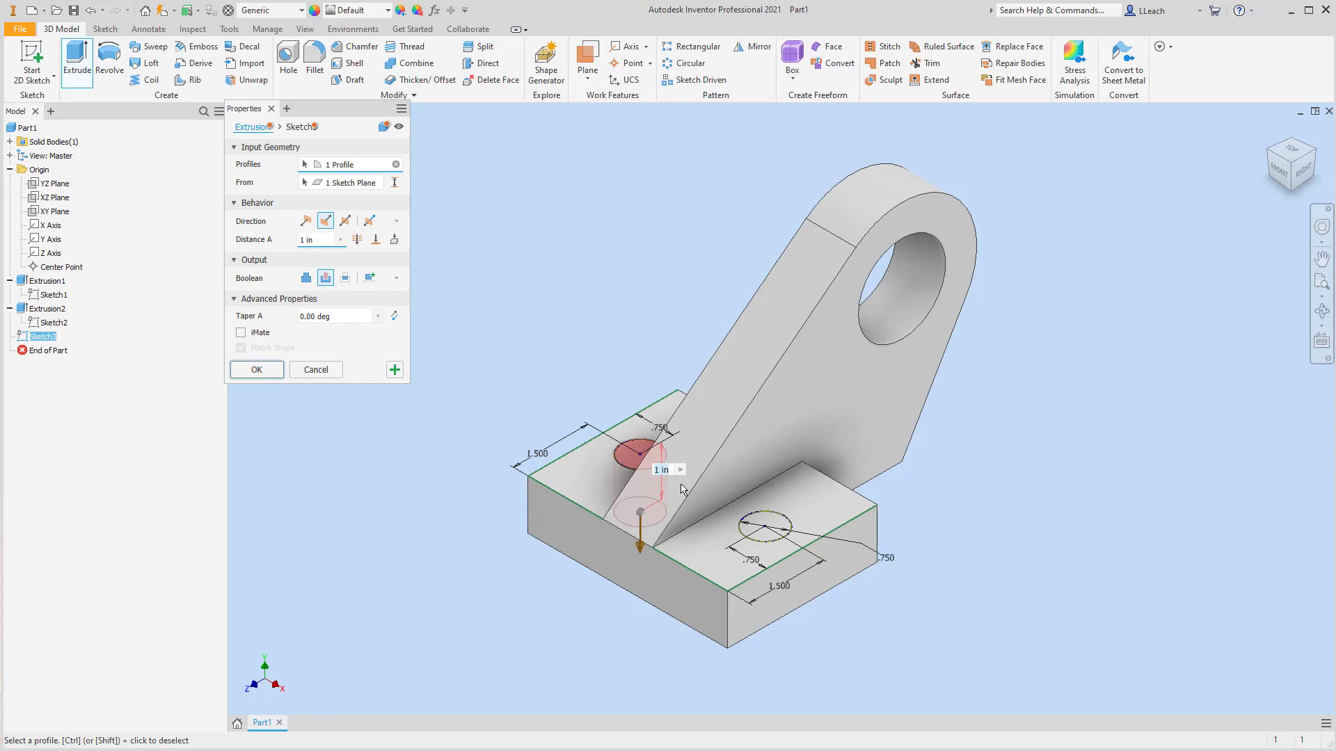
click(760, 532)
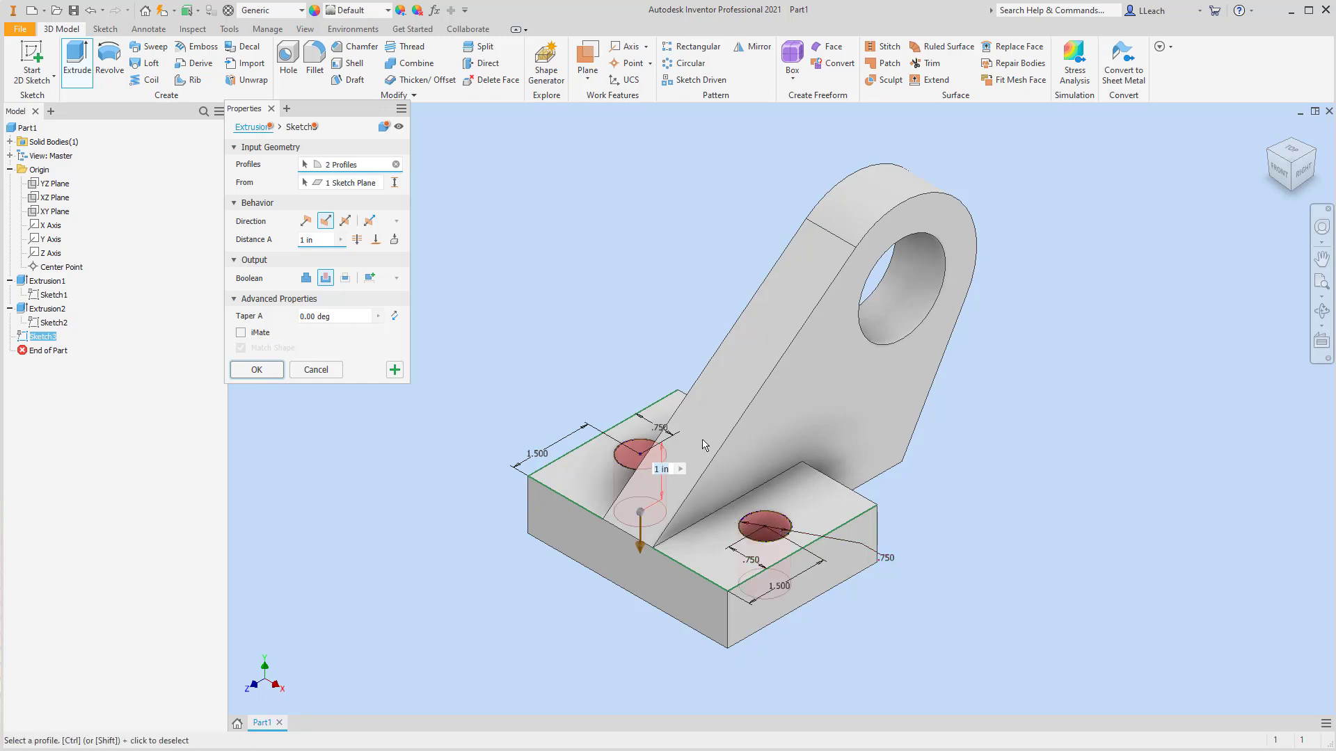
click(357, 239)
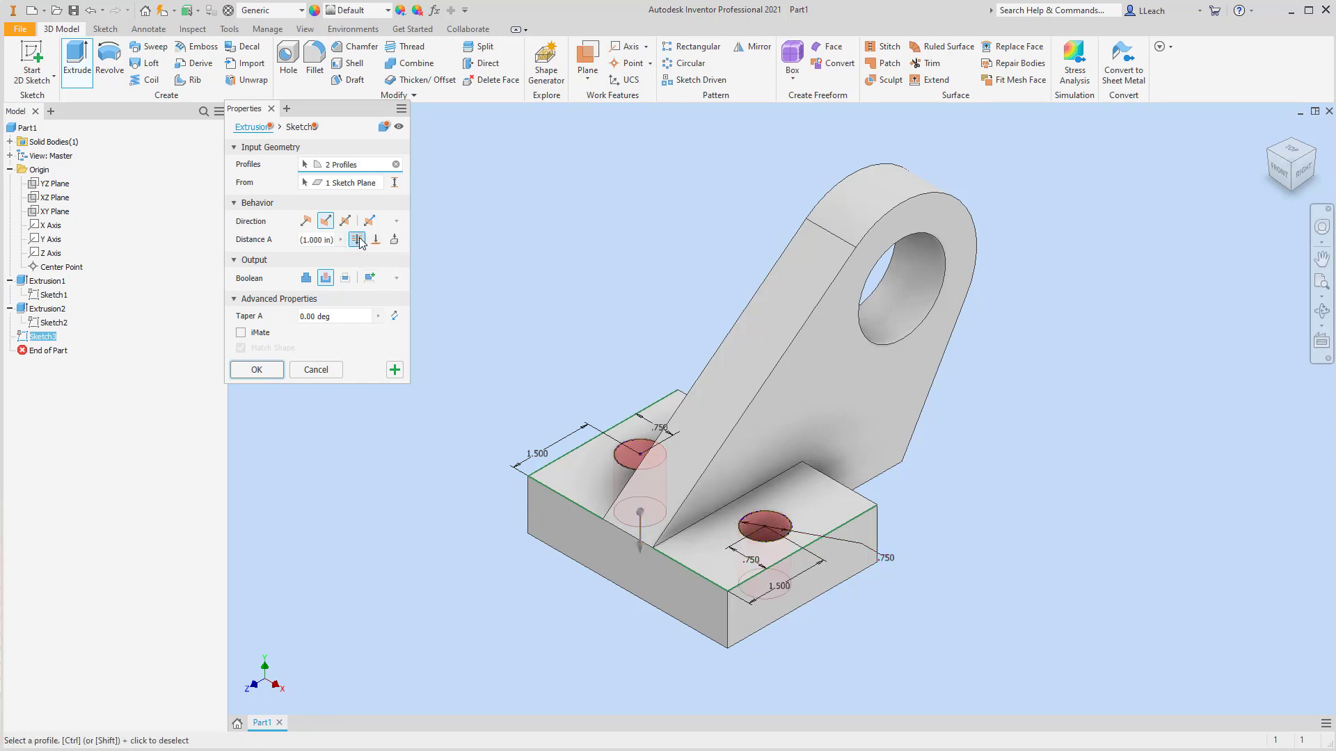
click(274, 369)
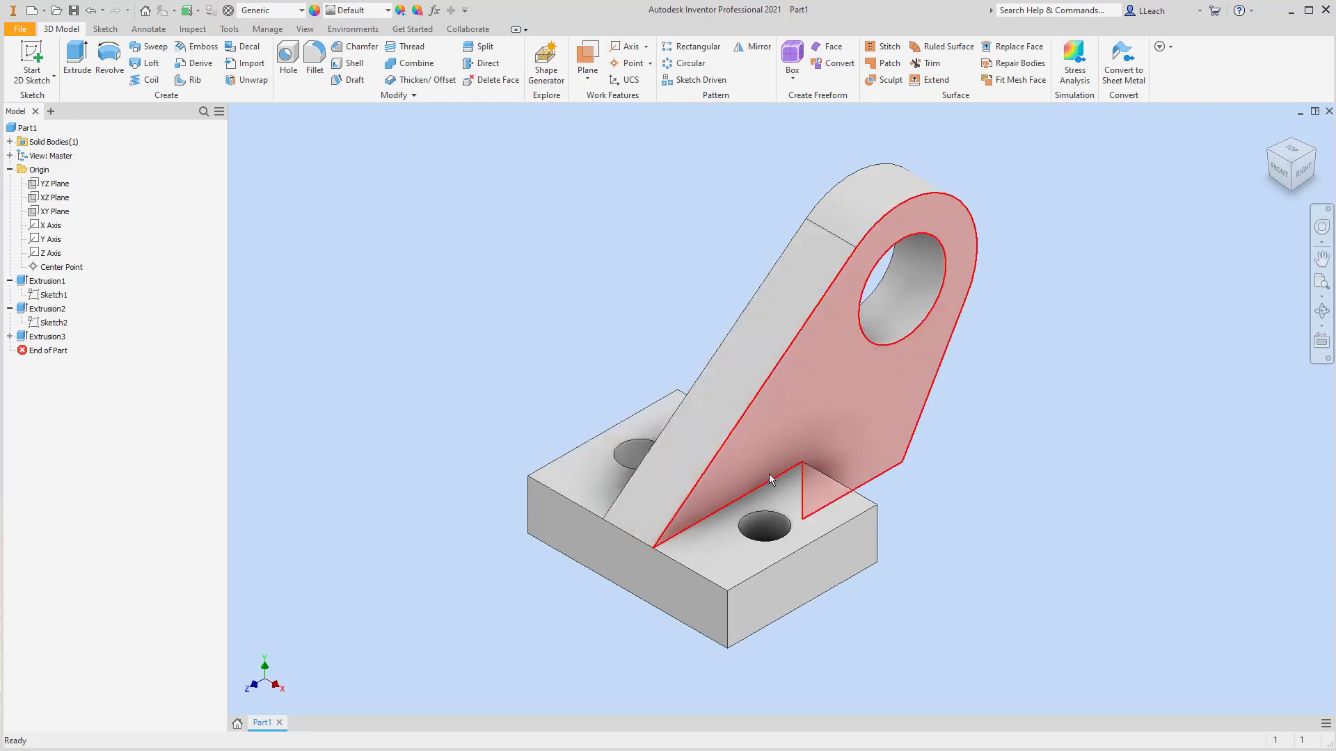
mouse_move(771, 479)
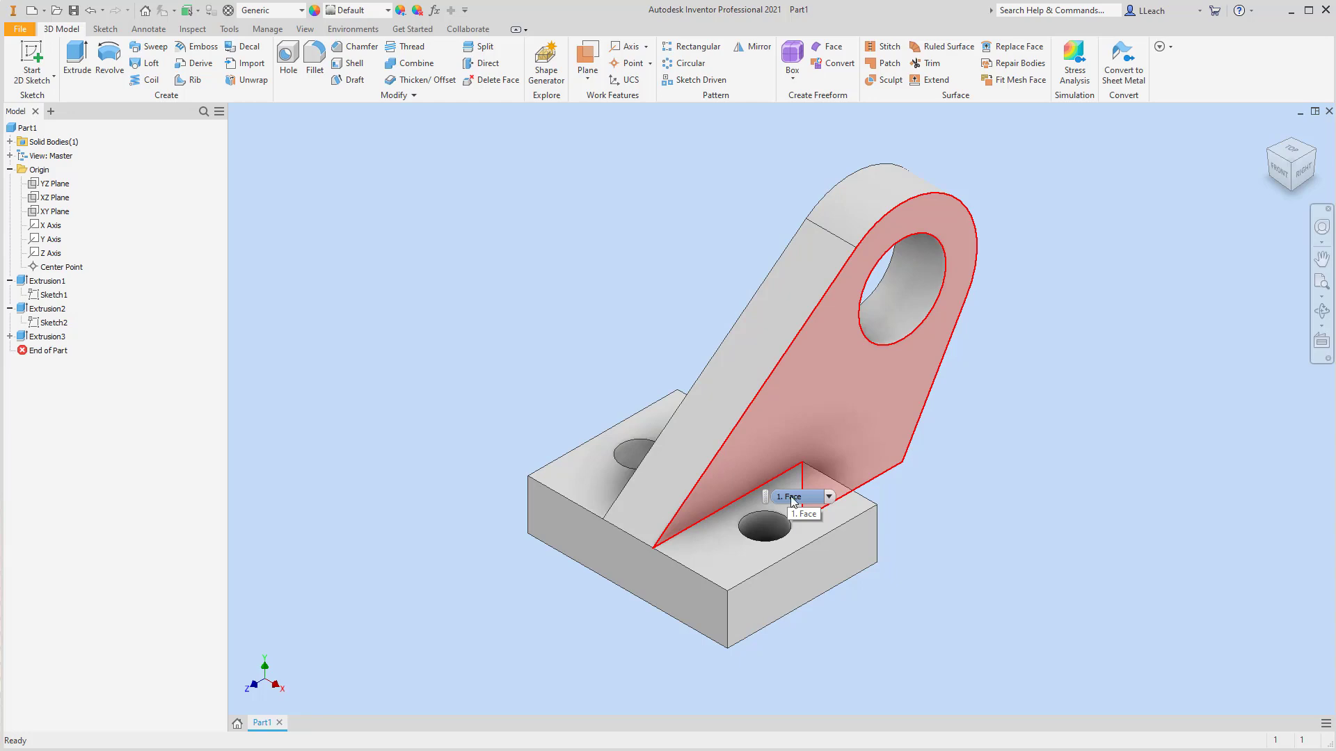
Fillet the two front vertical corner edges of the base at .75 radius.
click(317, 61)
click(383, 174)
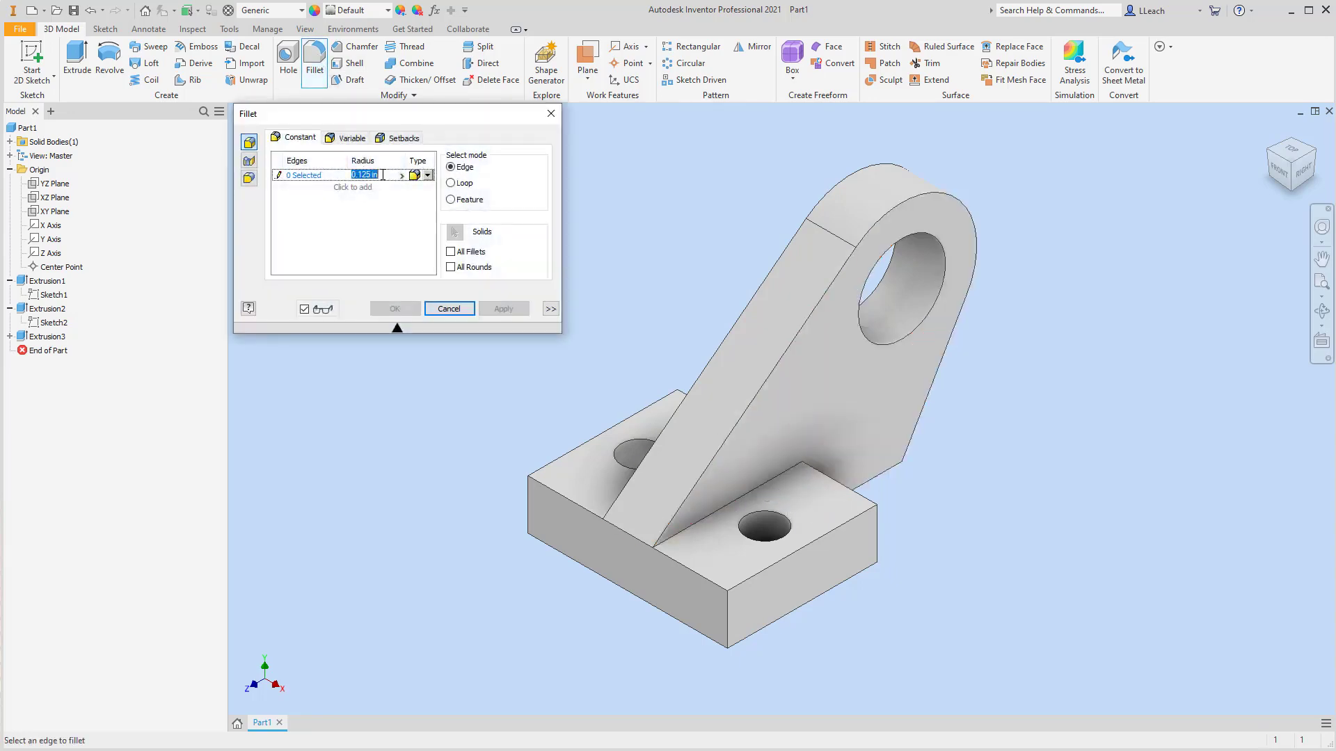
key(BackSpace)
click(427, 175)
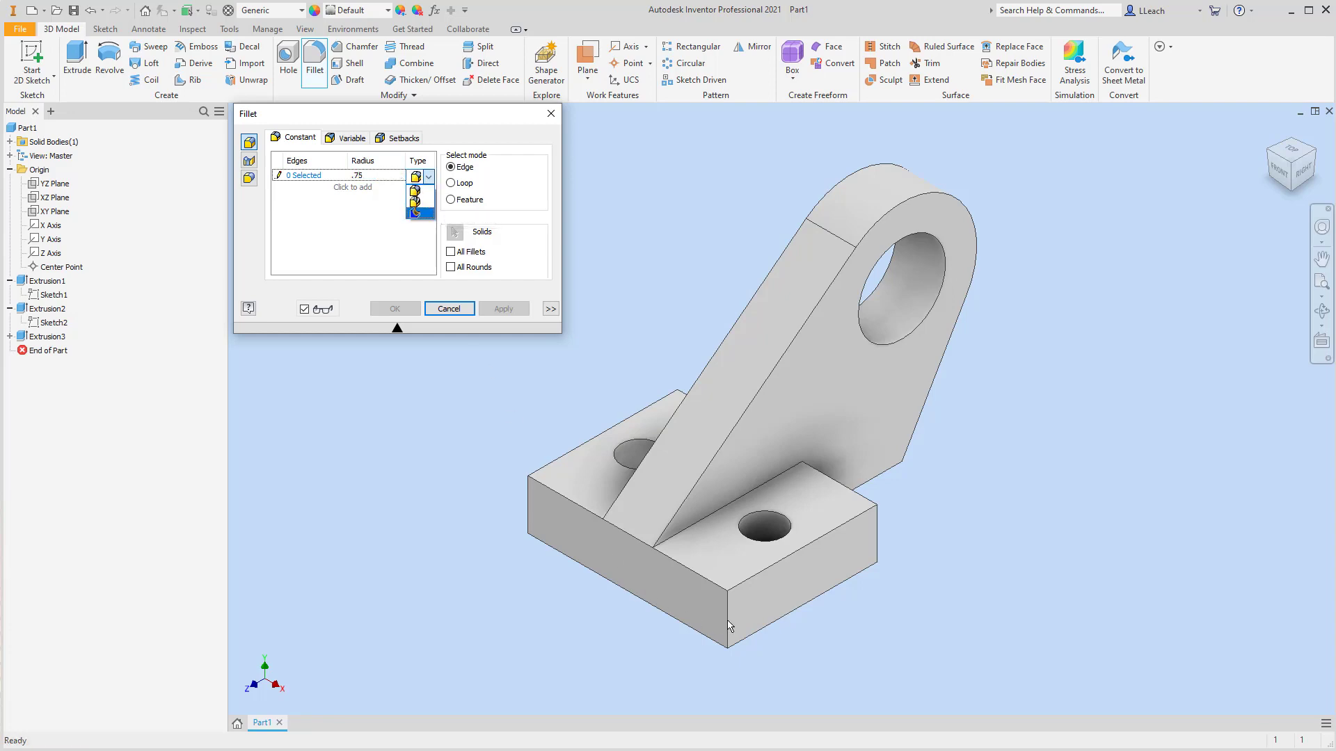
click(415, 213)
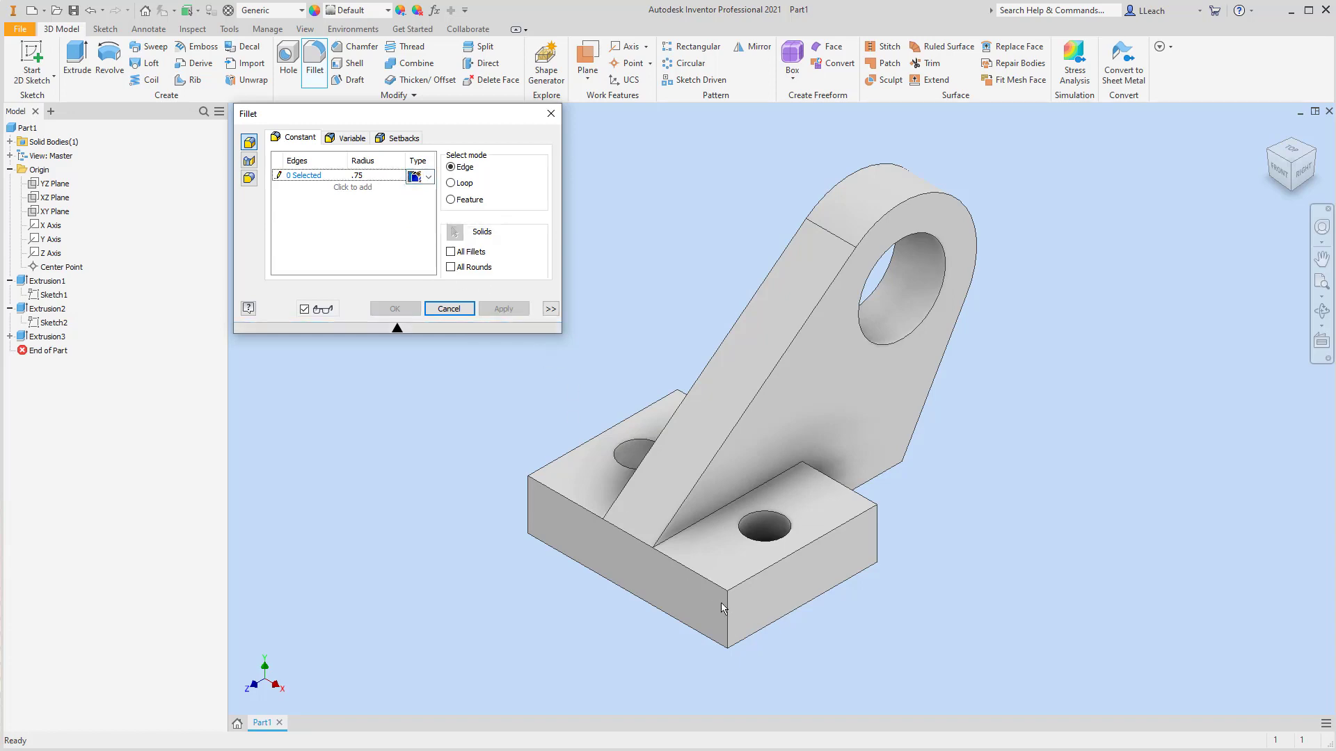
click(376, 176)
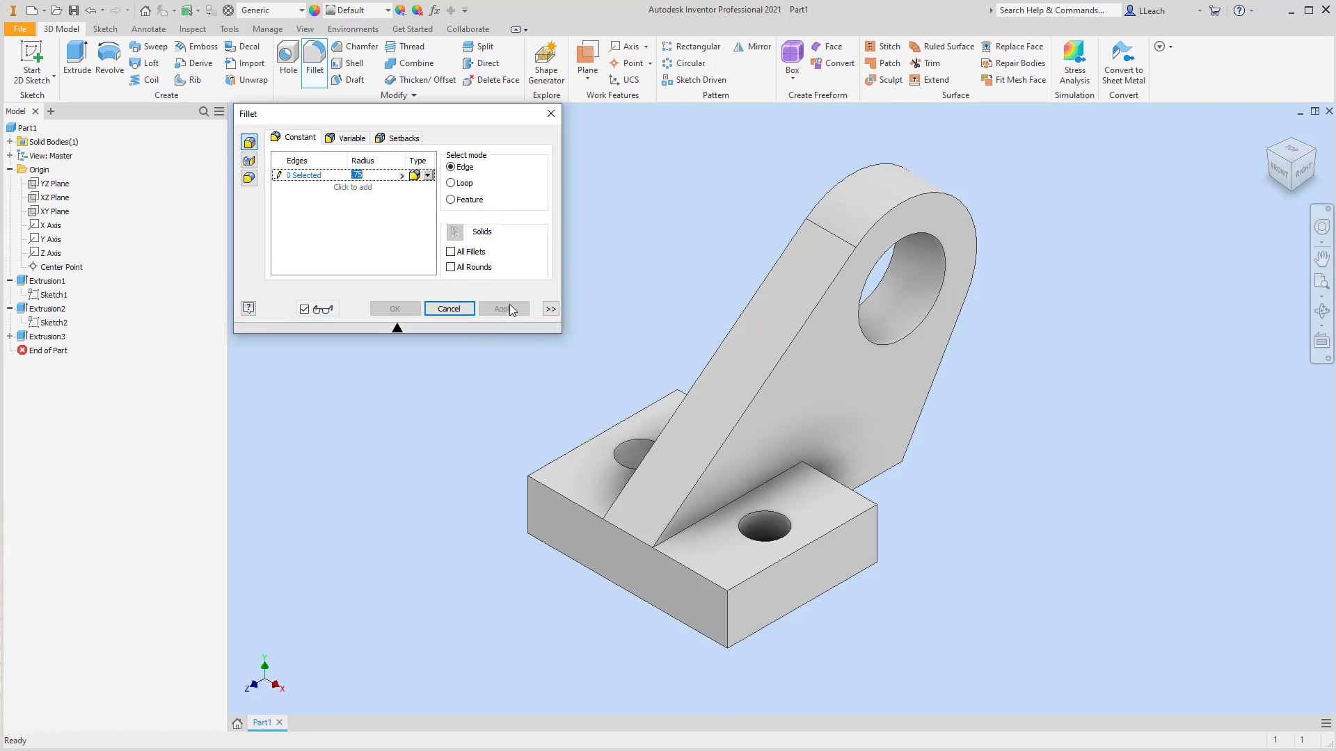
click(298, 176)
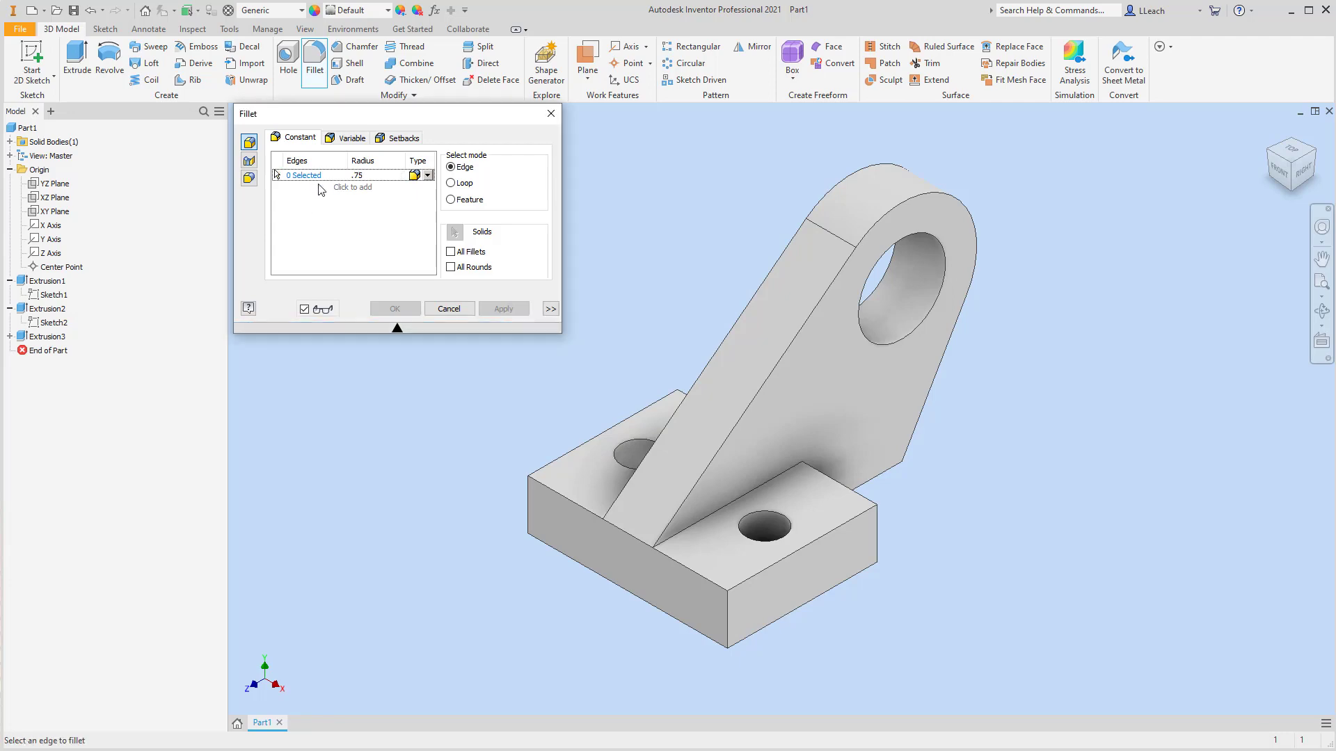
click(729, 618)
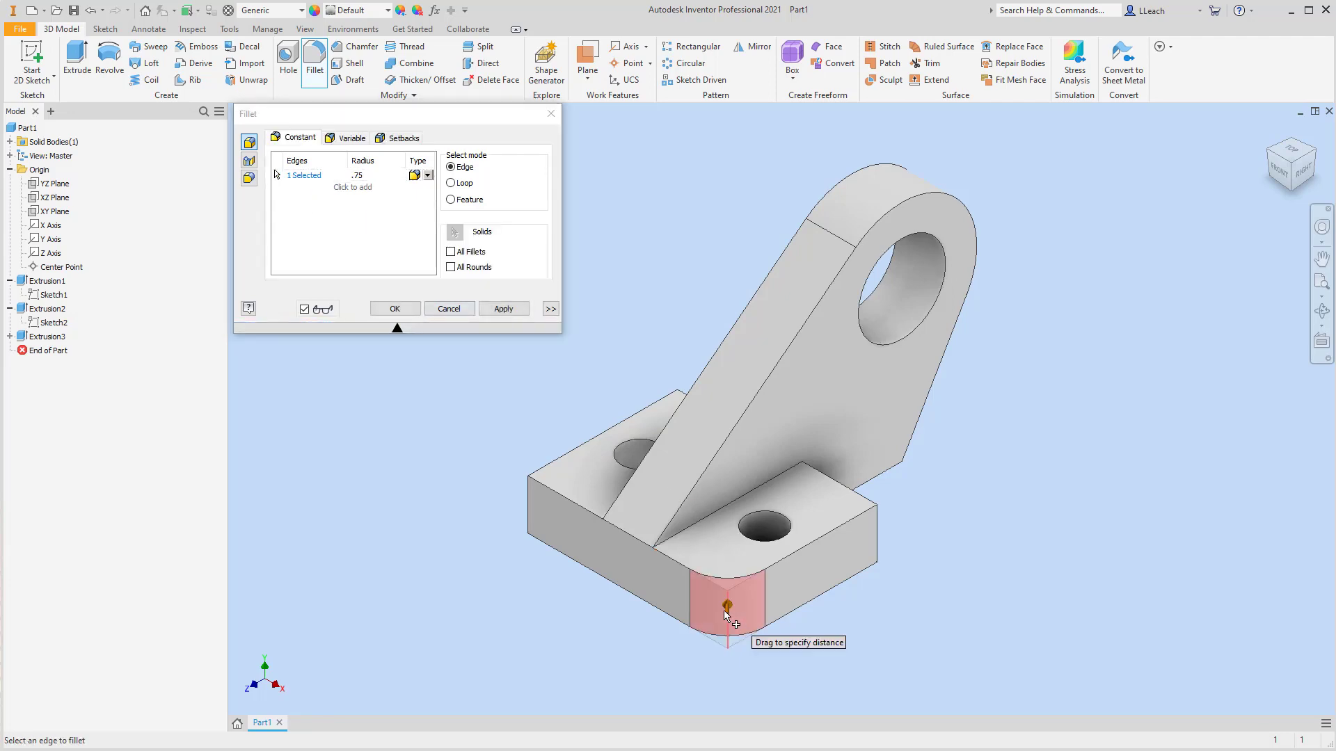
click(529, 504)
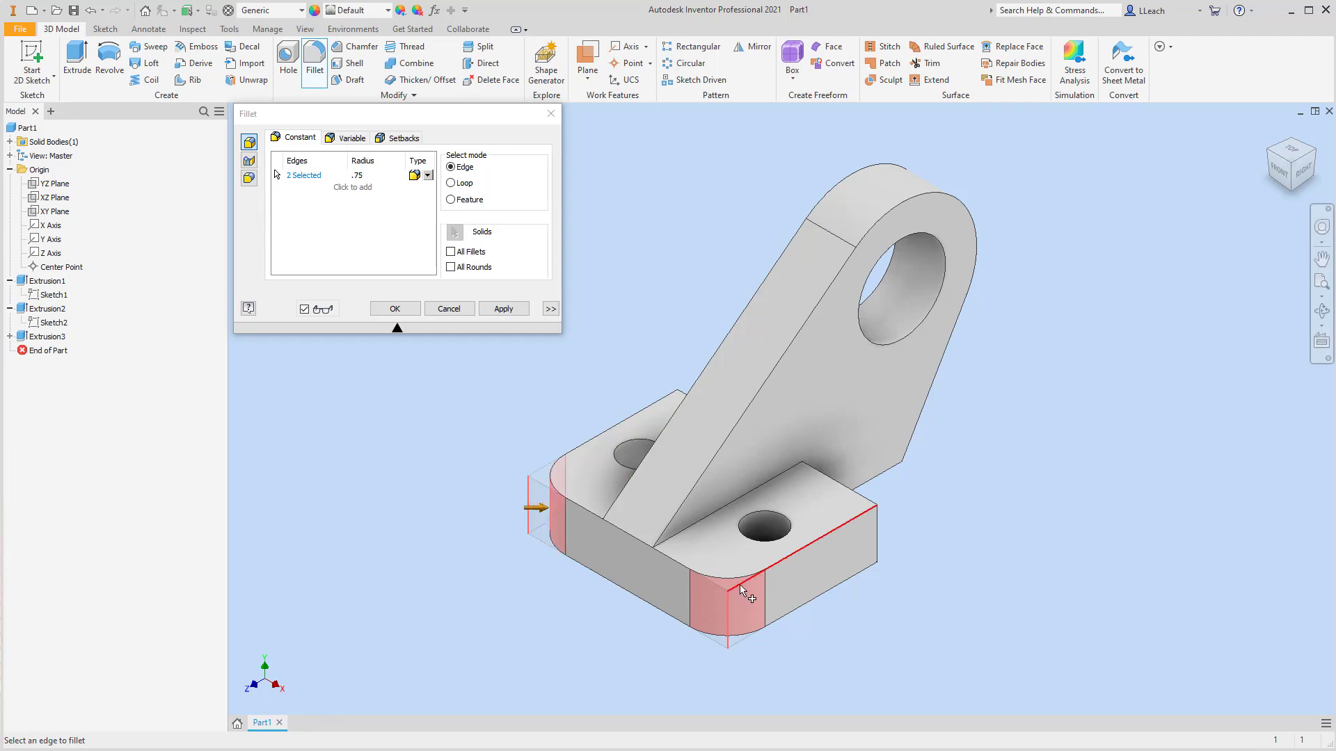
click(503, 309)
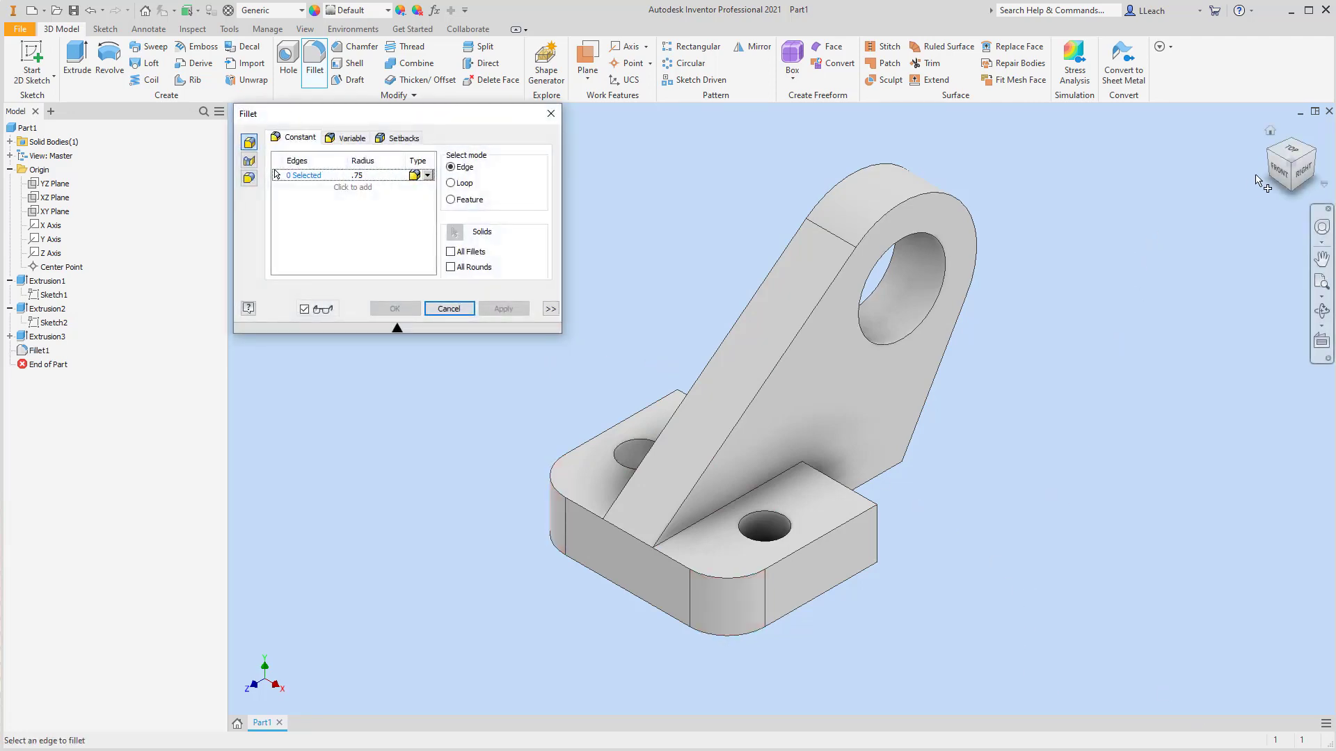
Add a radius 1 fillet to both inside edges where the lug meets the base.
drag(1322, 158, 1183, 299)
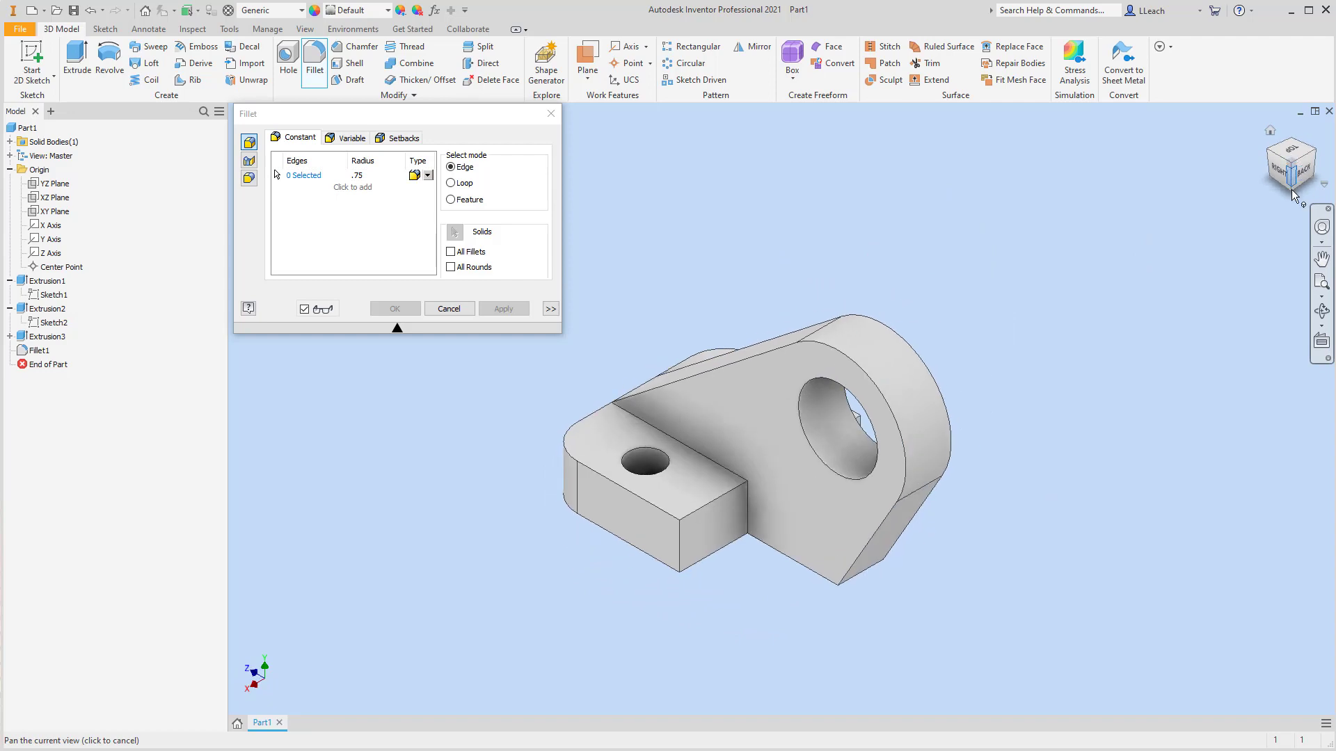
click(368, 176)
text(1)
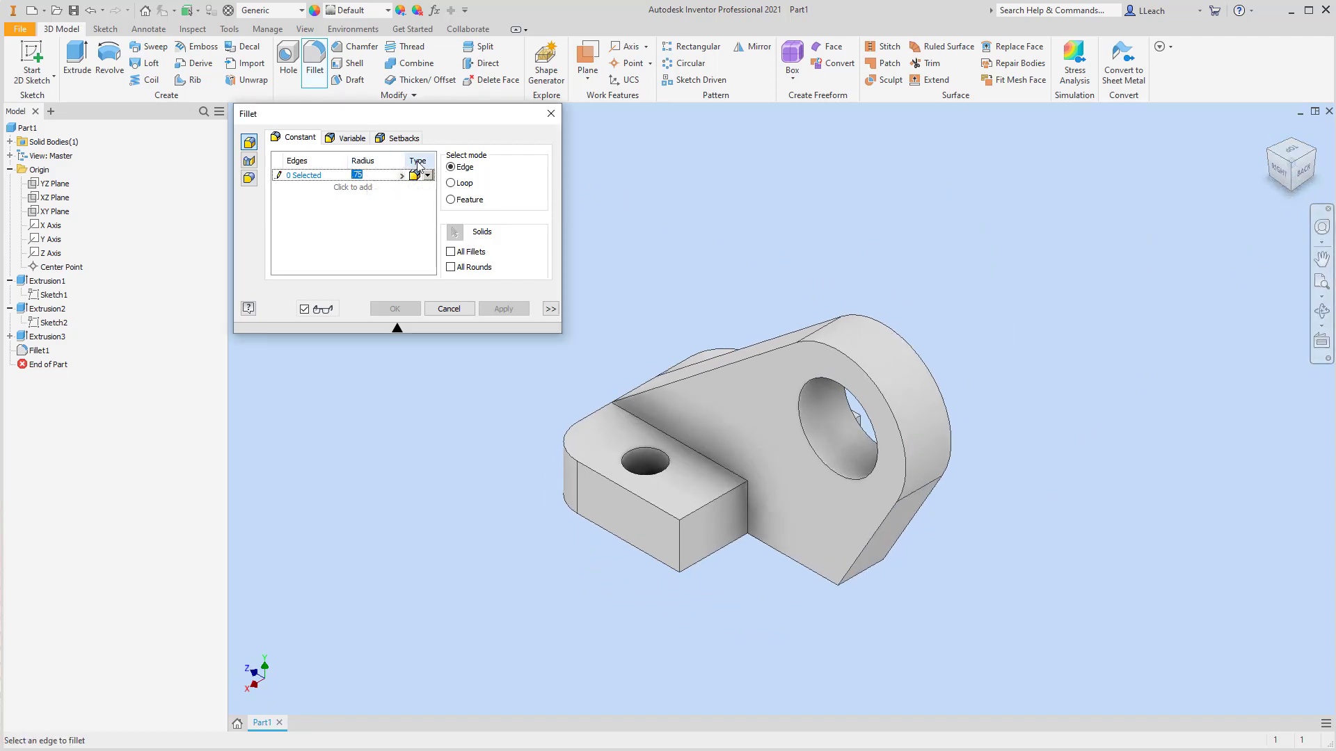
click(755, 516)
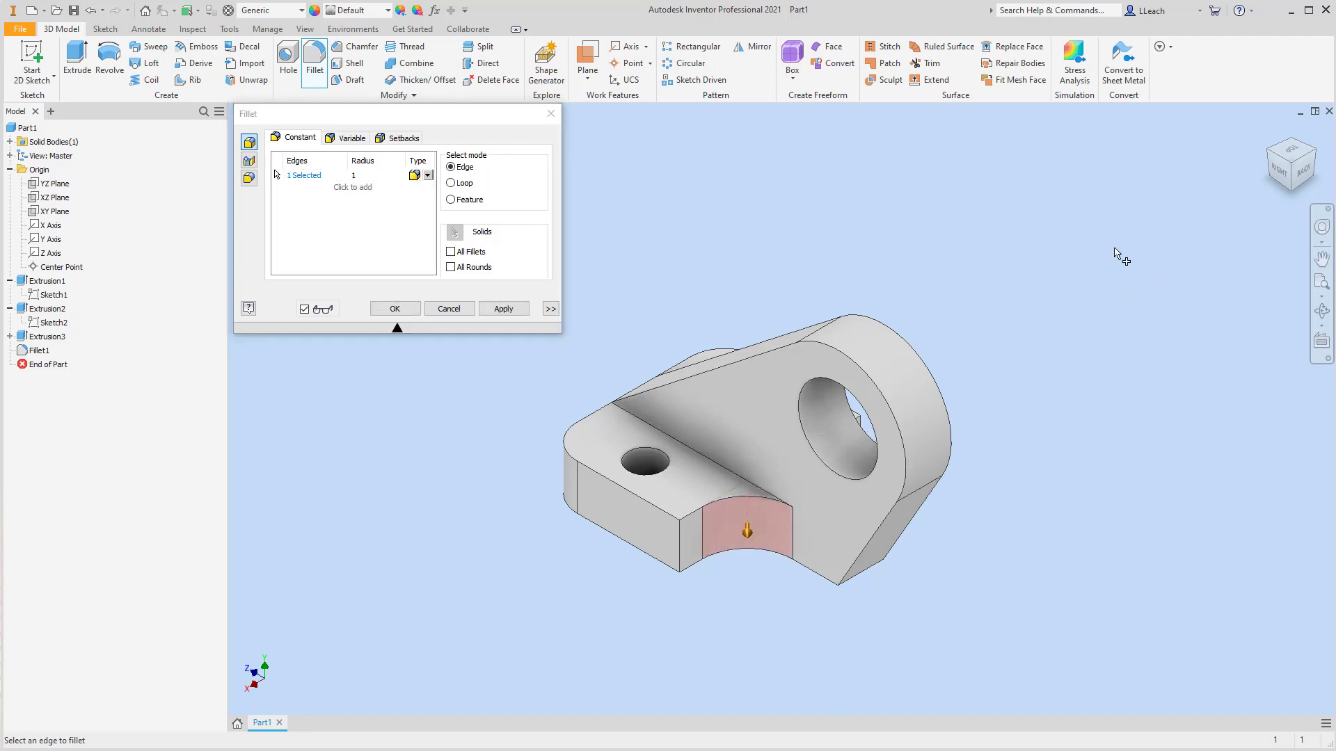
click(1313, 153)
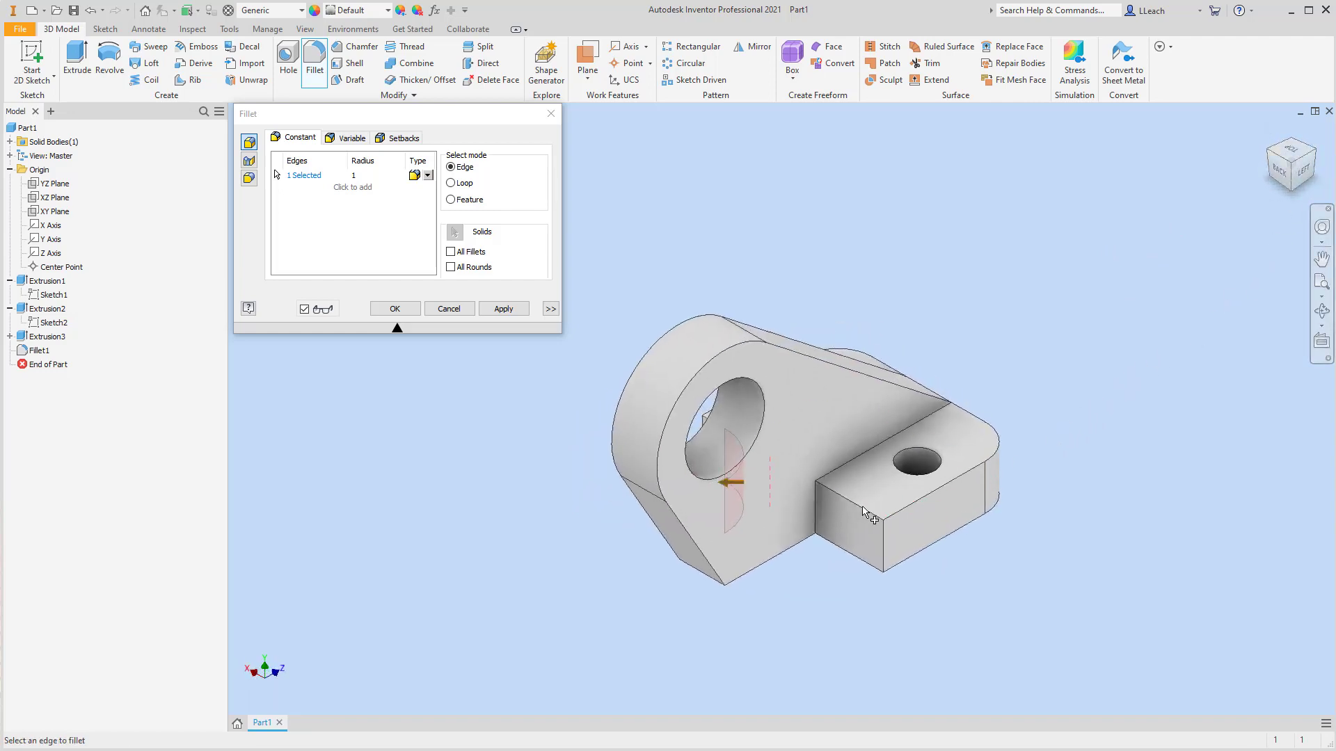
click(816, 514)
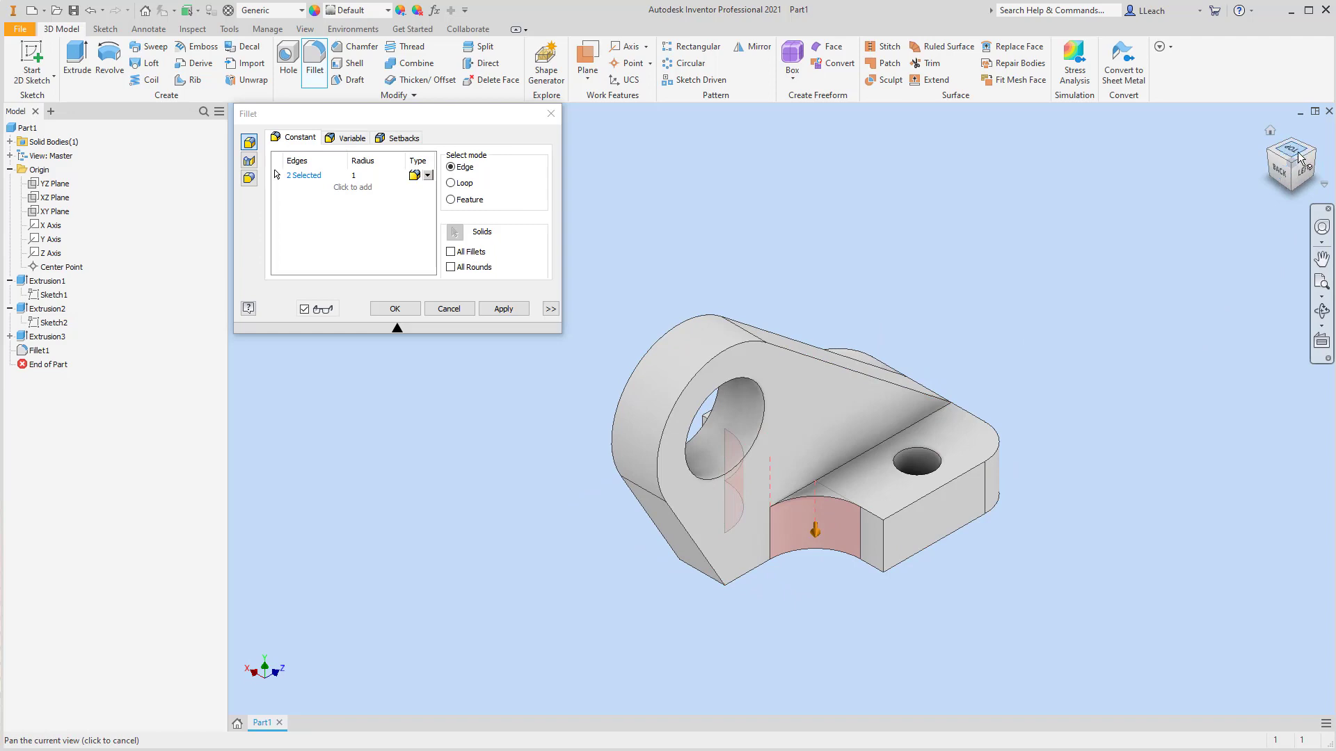
click(1276, 151)
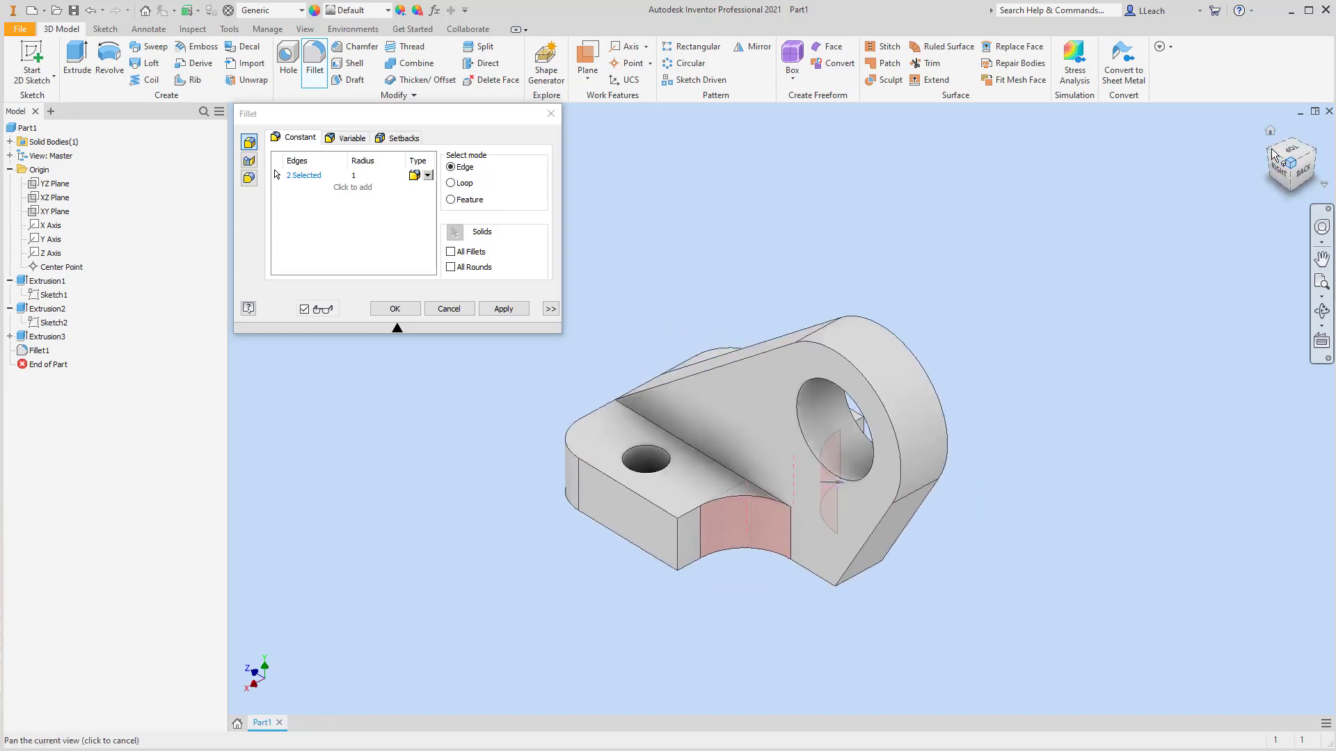
click(1273, 153)
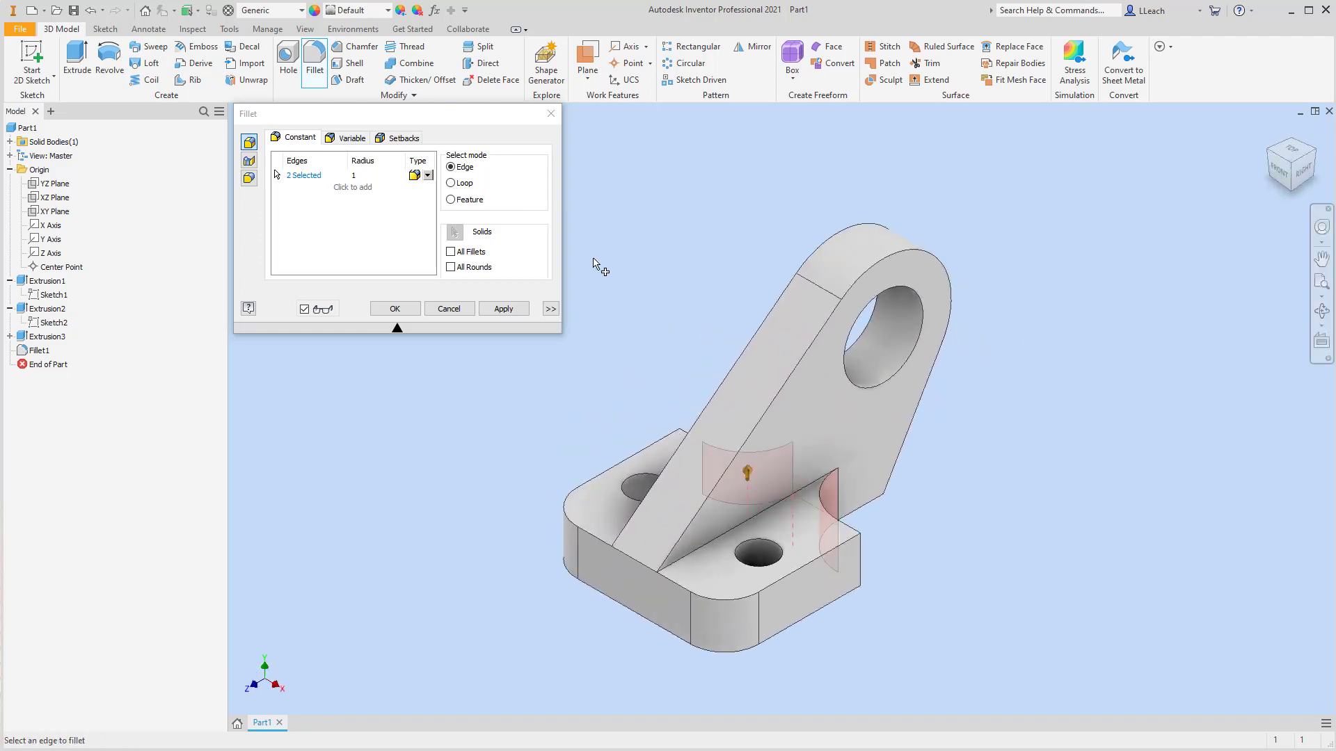
click(504, 308)
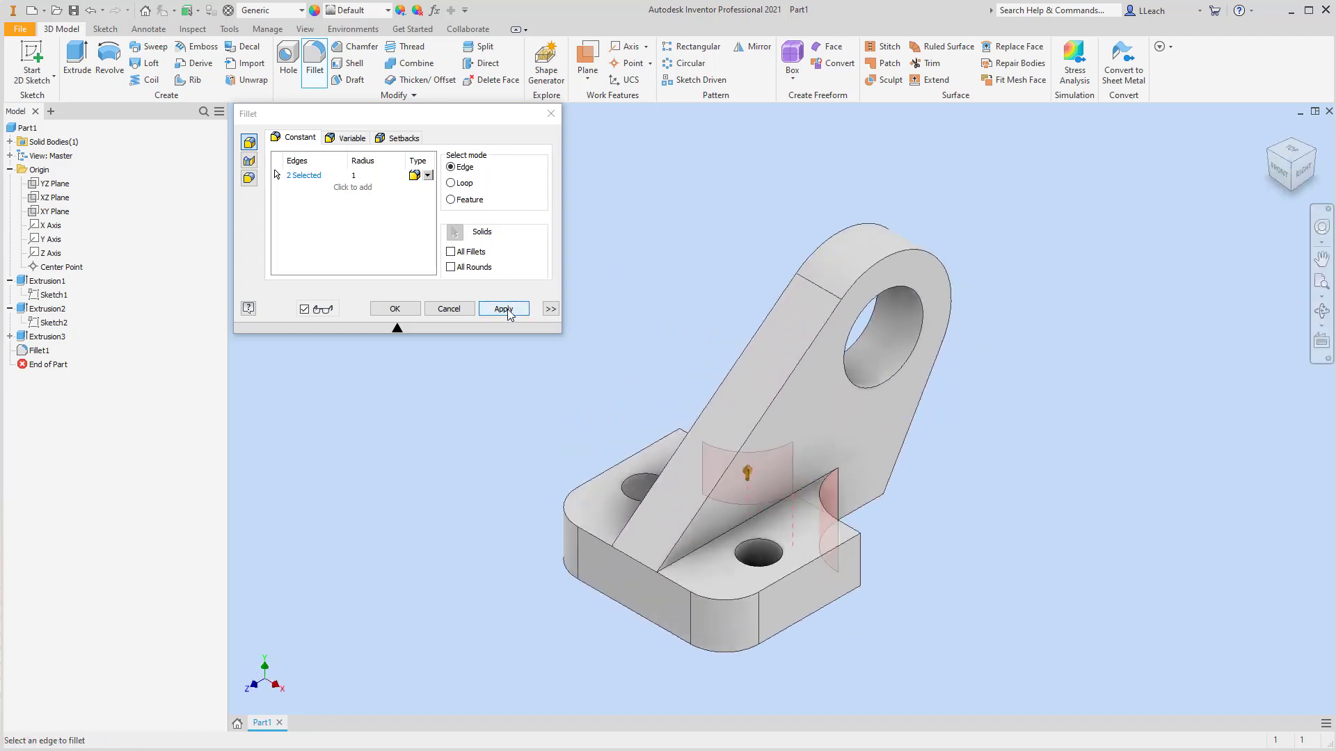
click(552, 115)
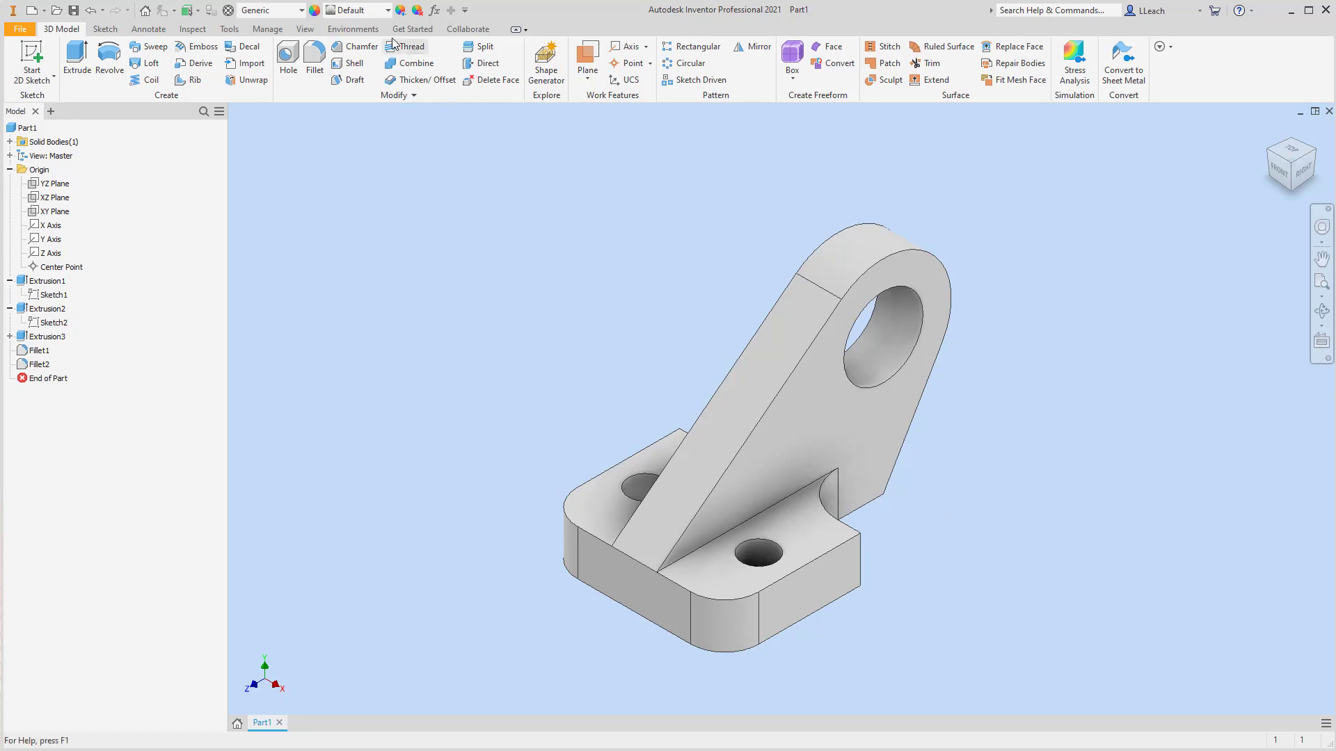
Turn on ground shadows and set the lighting to Photo Booth.
click(305, 28)
click(270, 86)
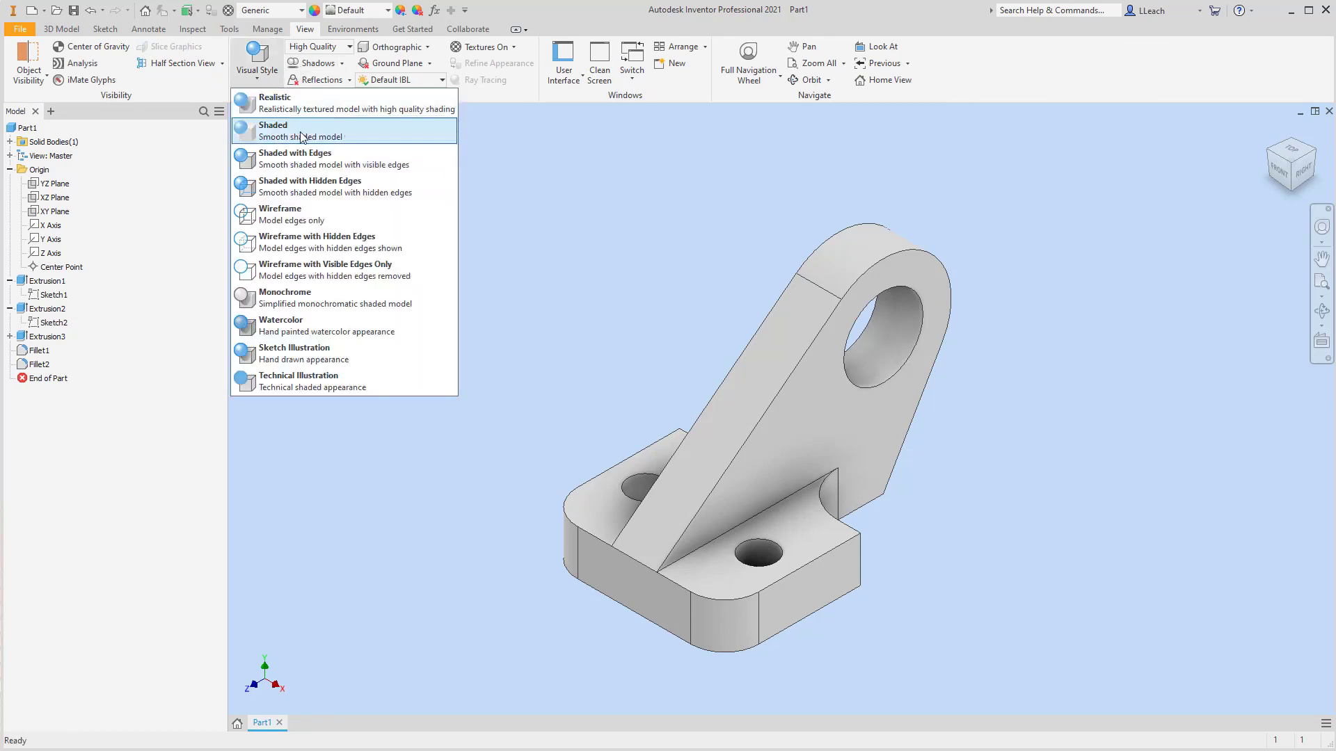
click(373, 129)
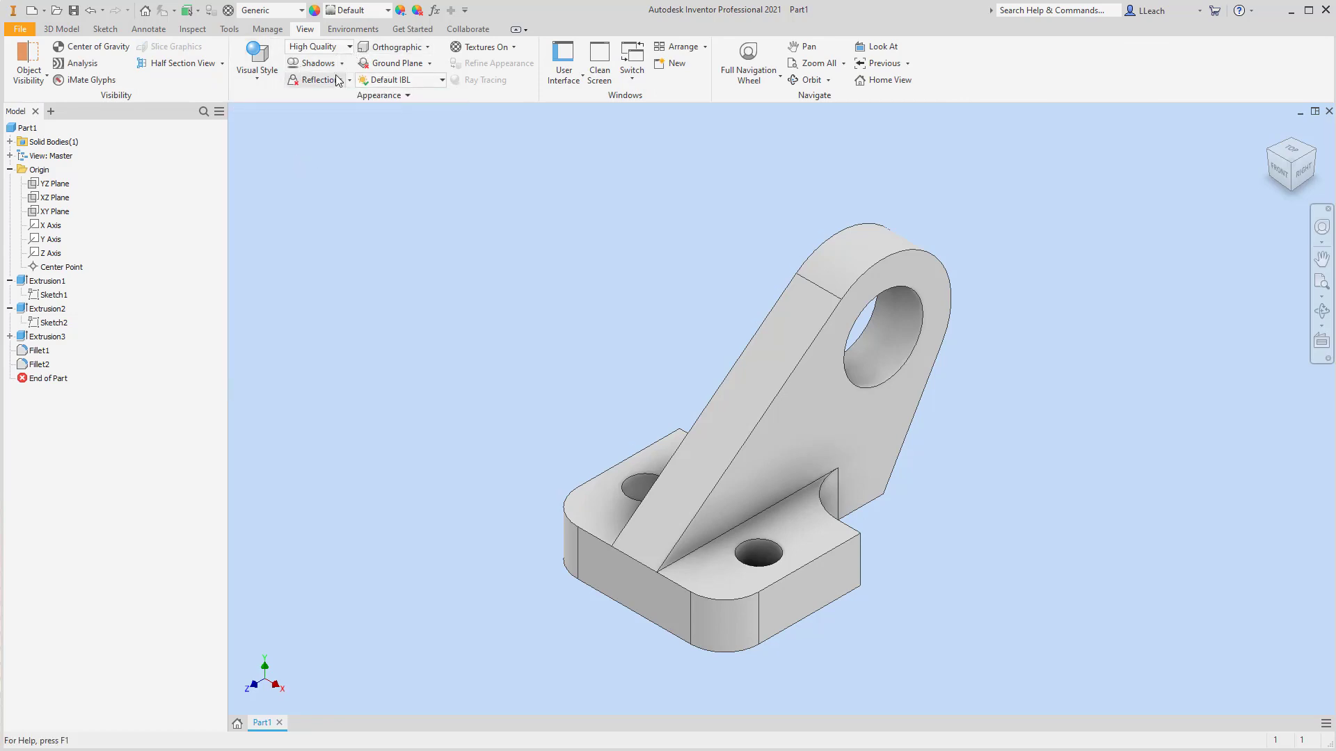
click(324, 63)
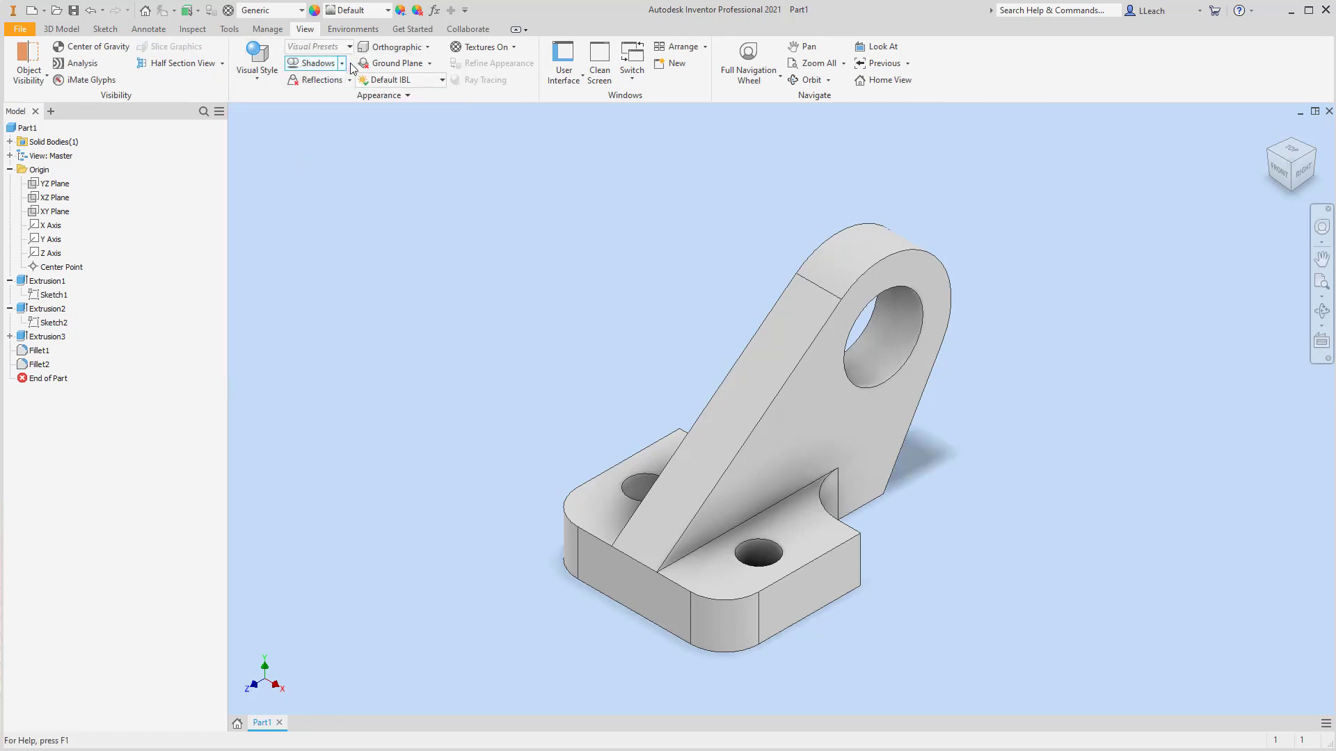
click(404, 81)
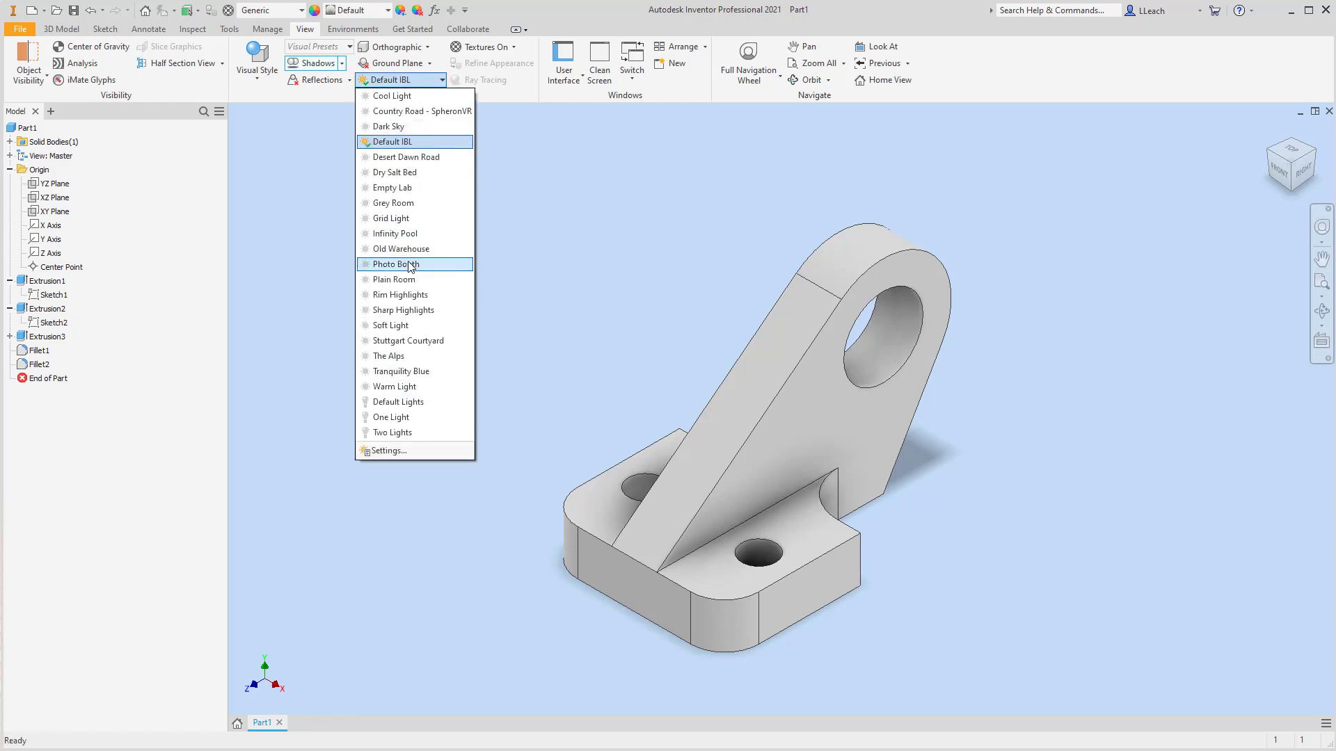
click(410, 266)
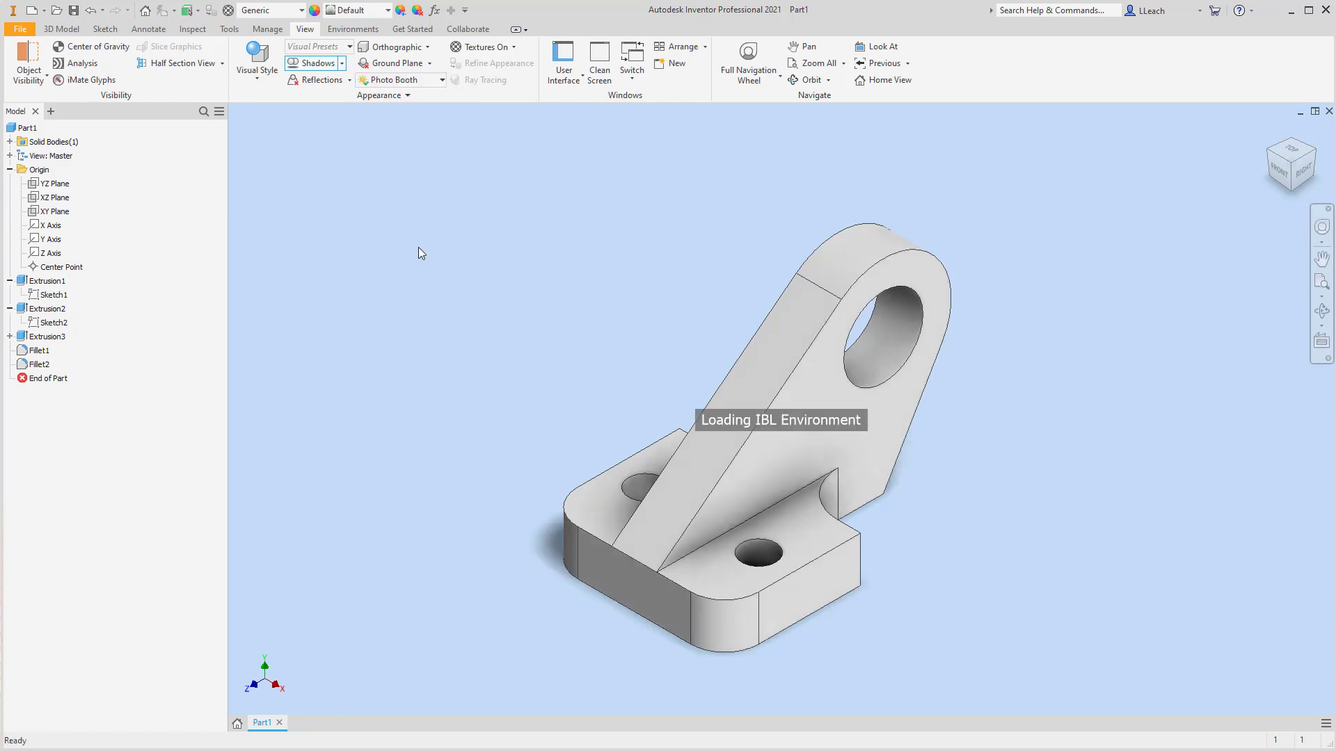
Apply the Smooth - Ivory appearance to the part.
click(388, 10)
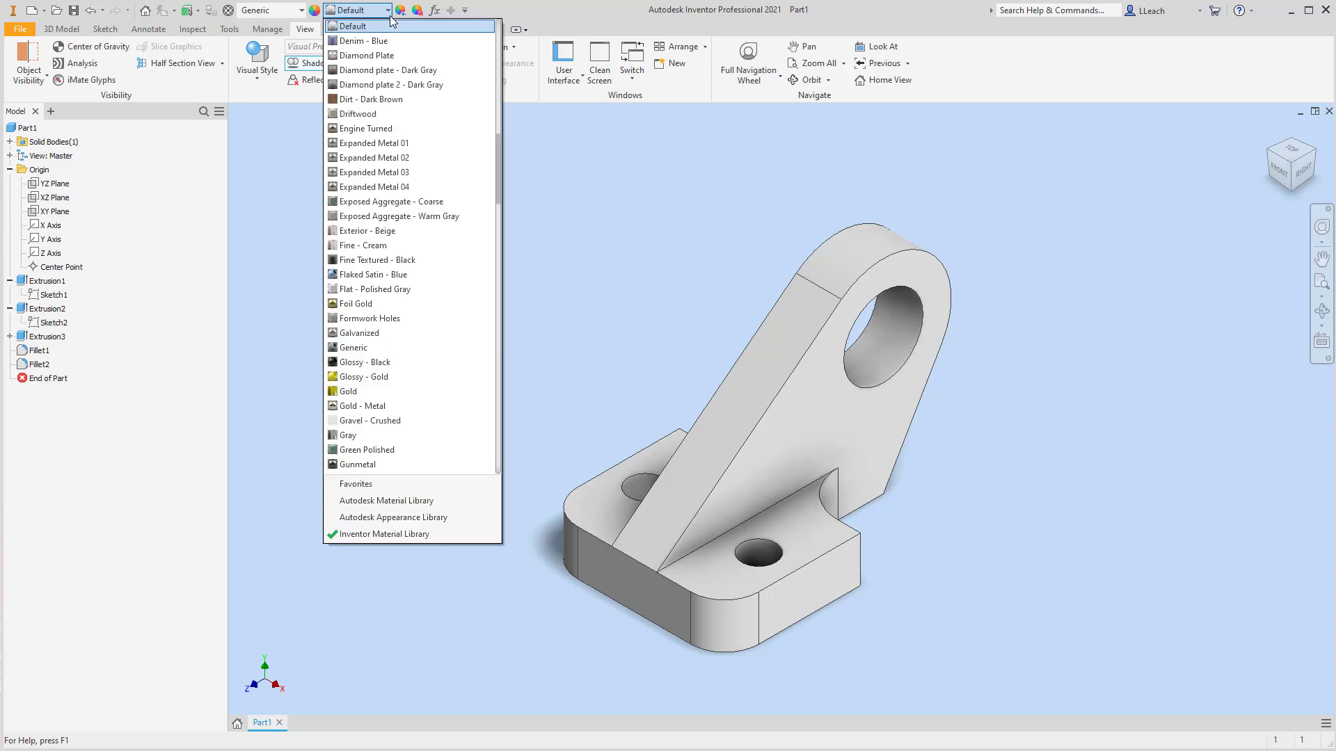
scroll(403, 221, down, 4)
scroll(403, 221, down, 13)
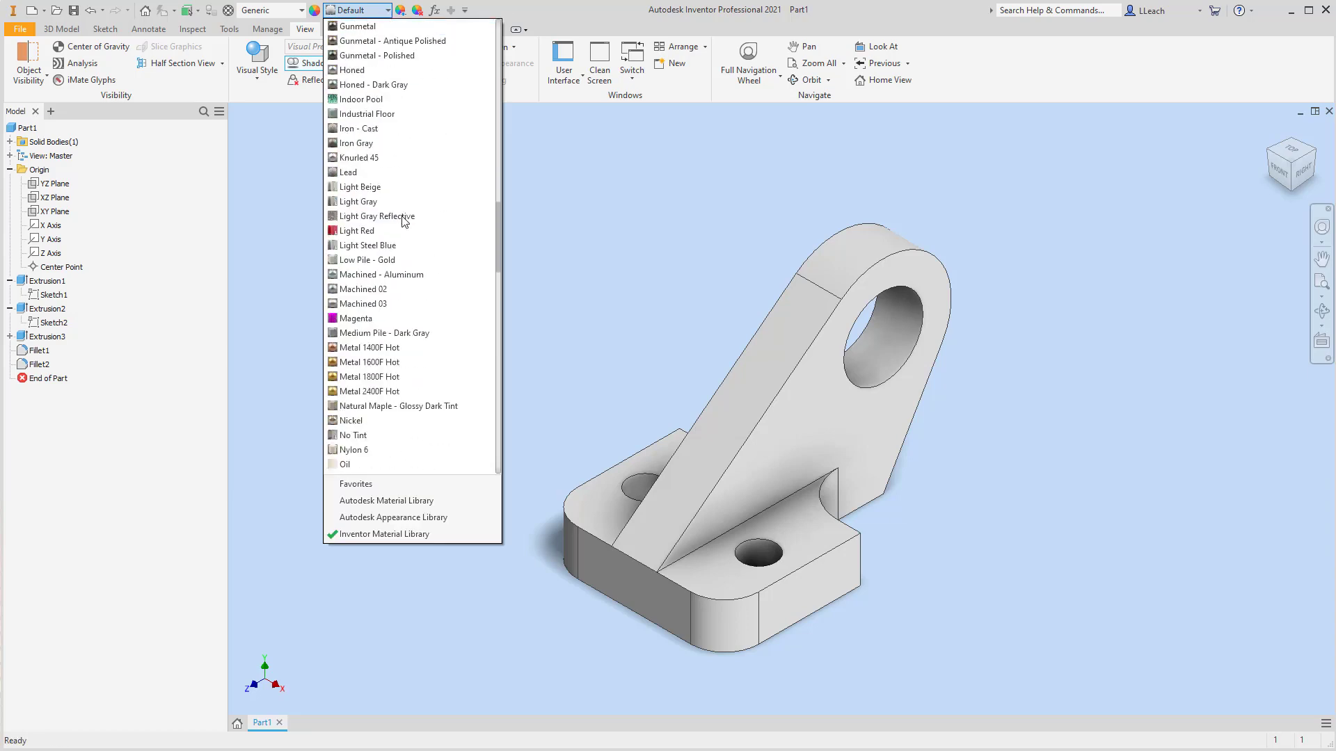
scroll(402, 221, down, 10)
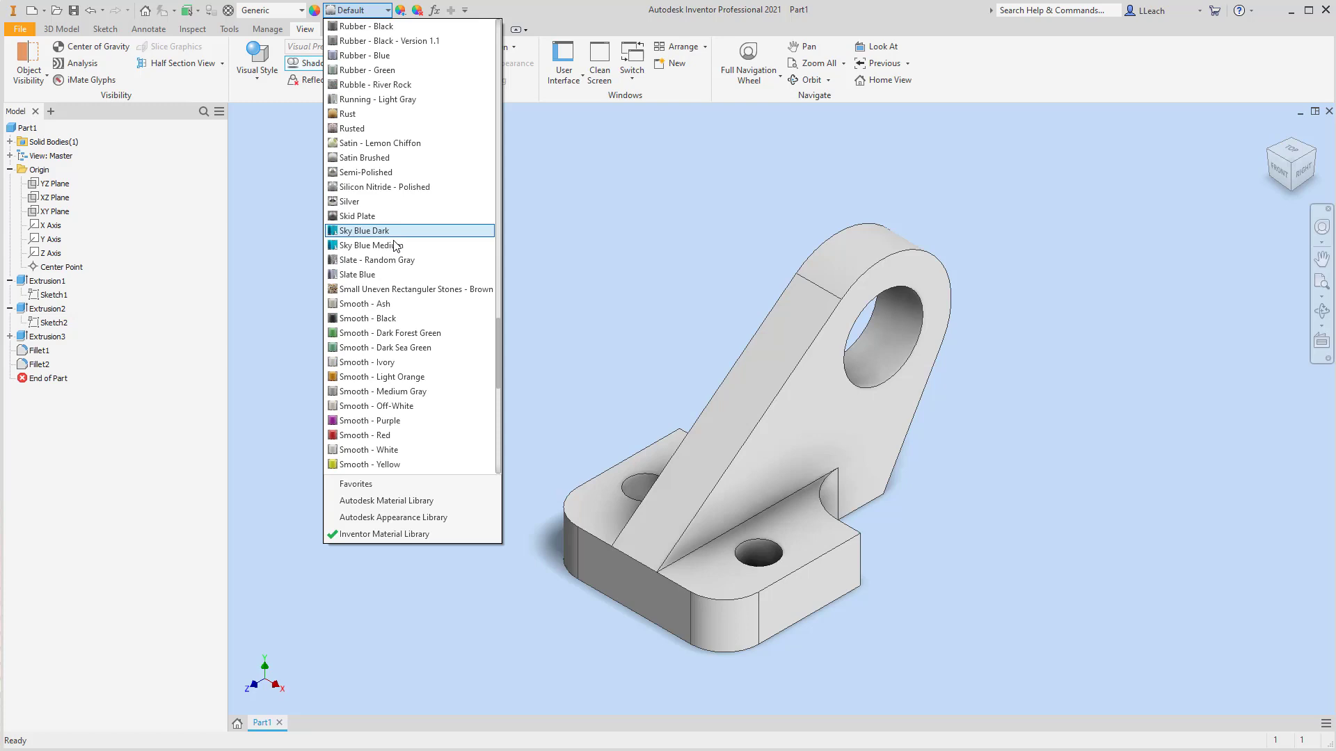
click(367, 363)
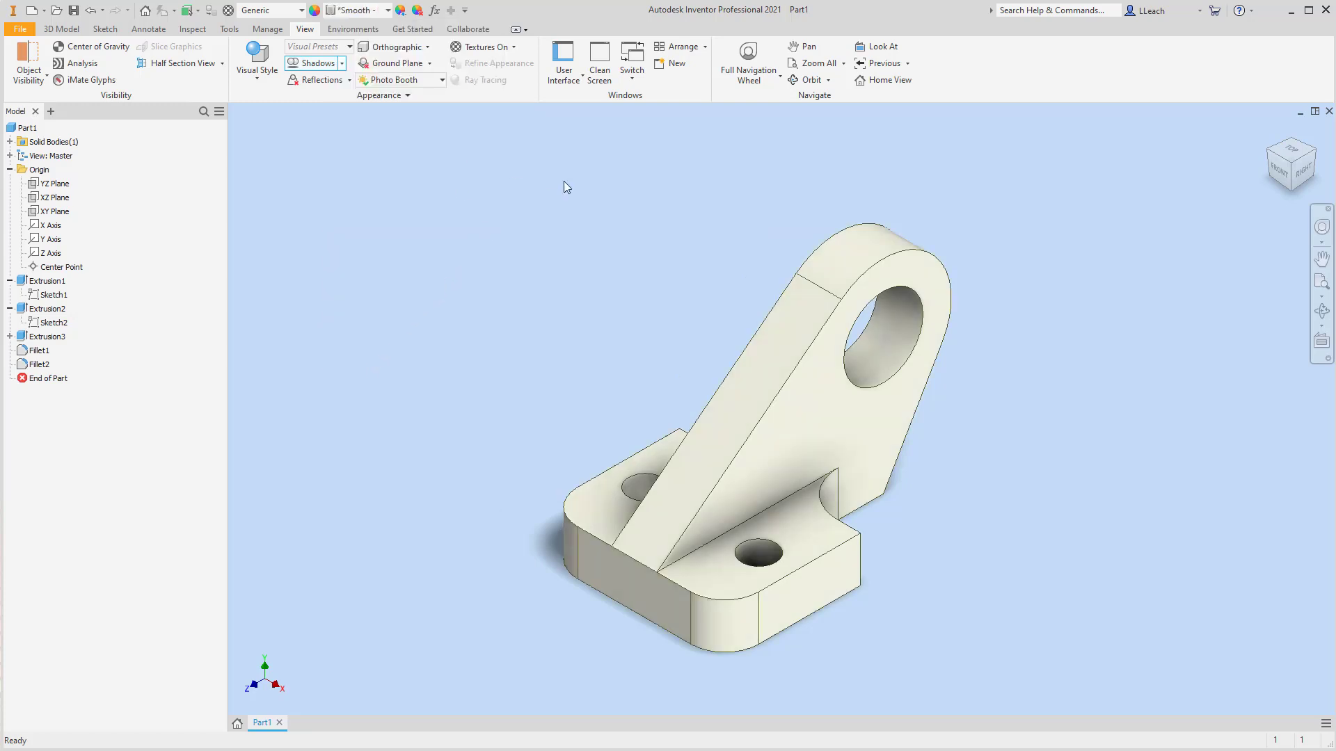
click(1273, 136)
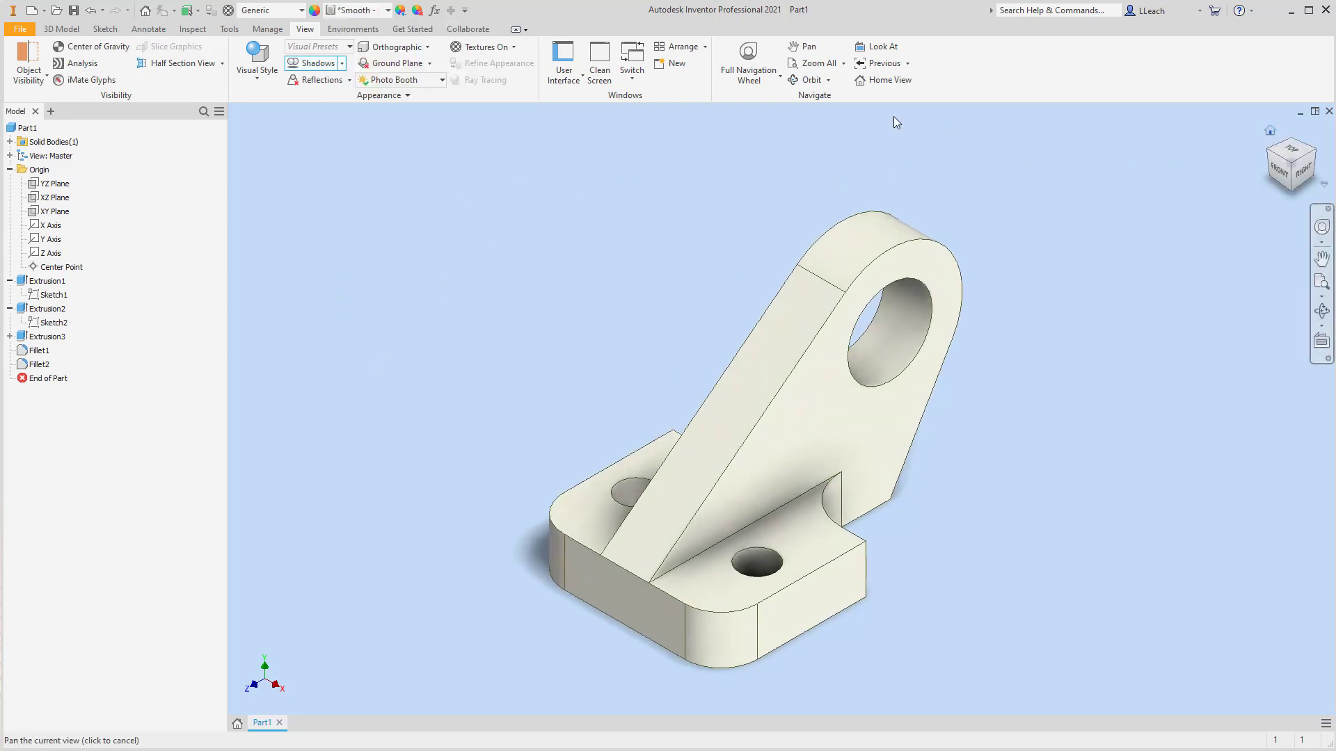
Save the part as ANCHOR BASE.ipt in the Parametric-Modeling2 folder, overwriting the existing file.
click(19, 28)
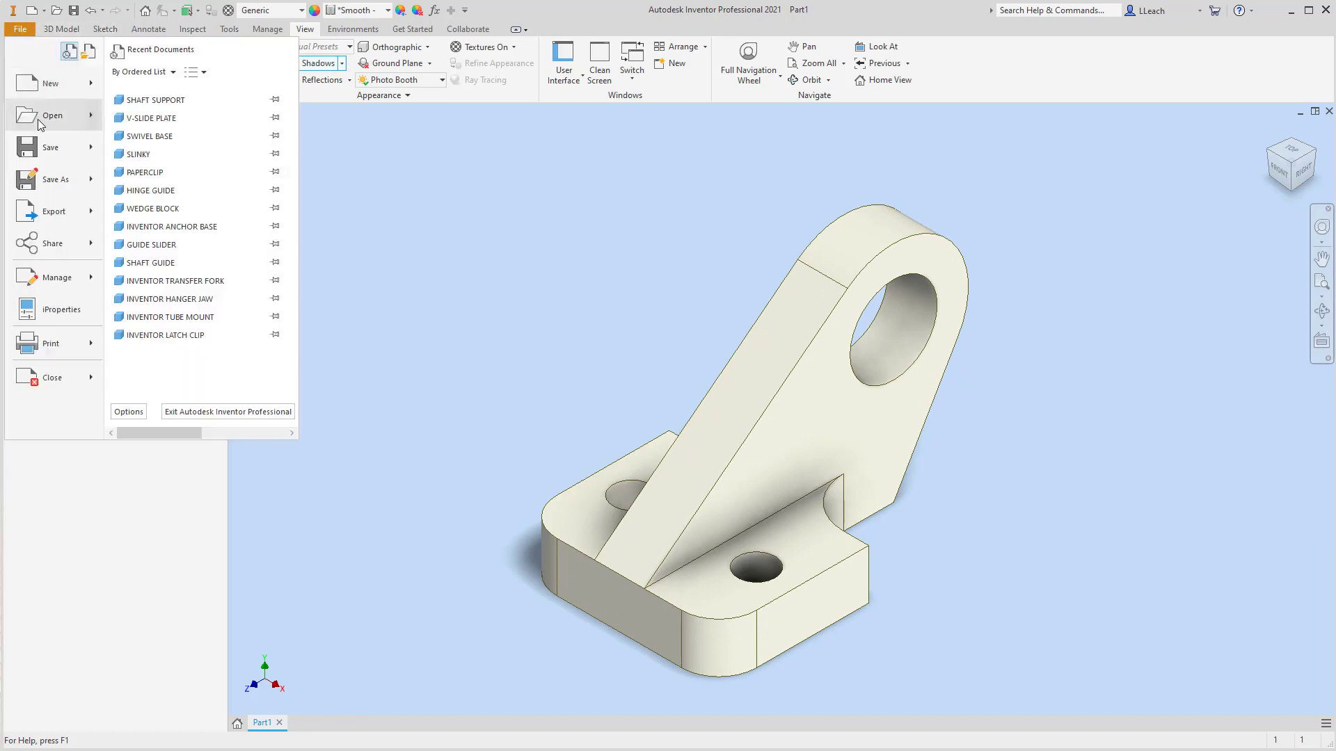
click(43, 146)
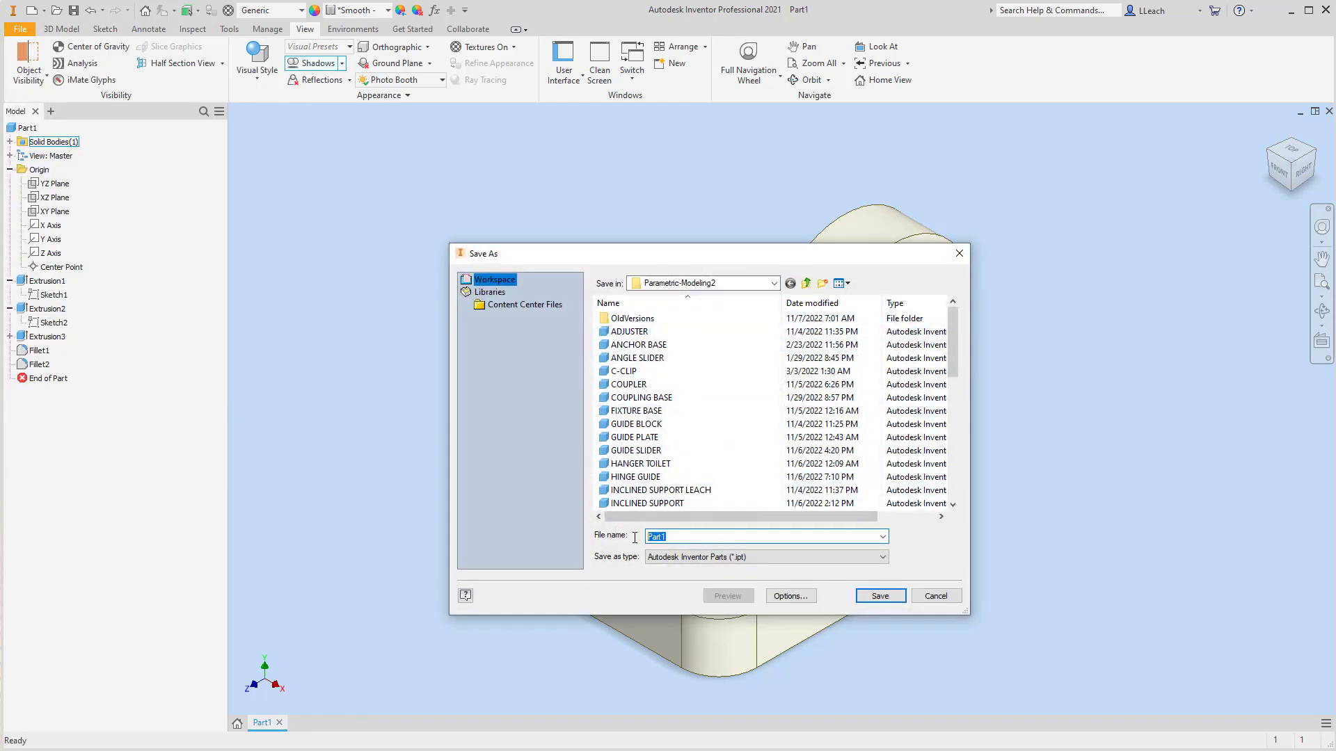
text(AN)
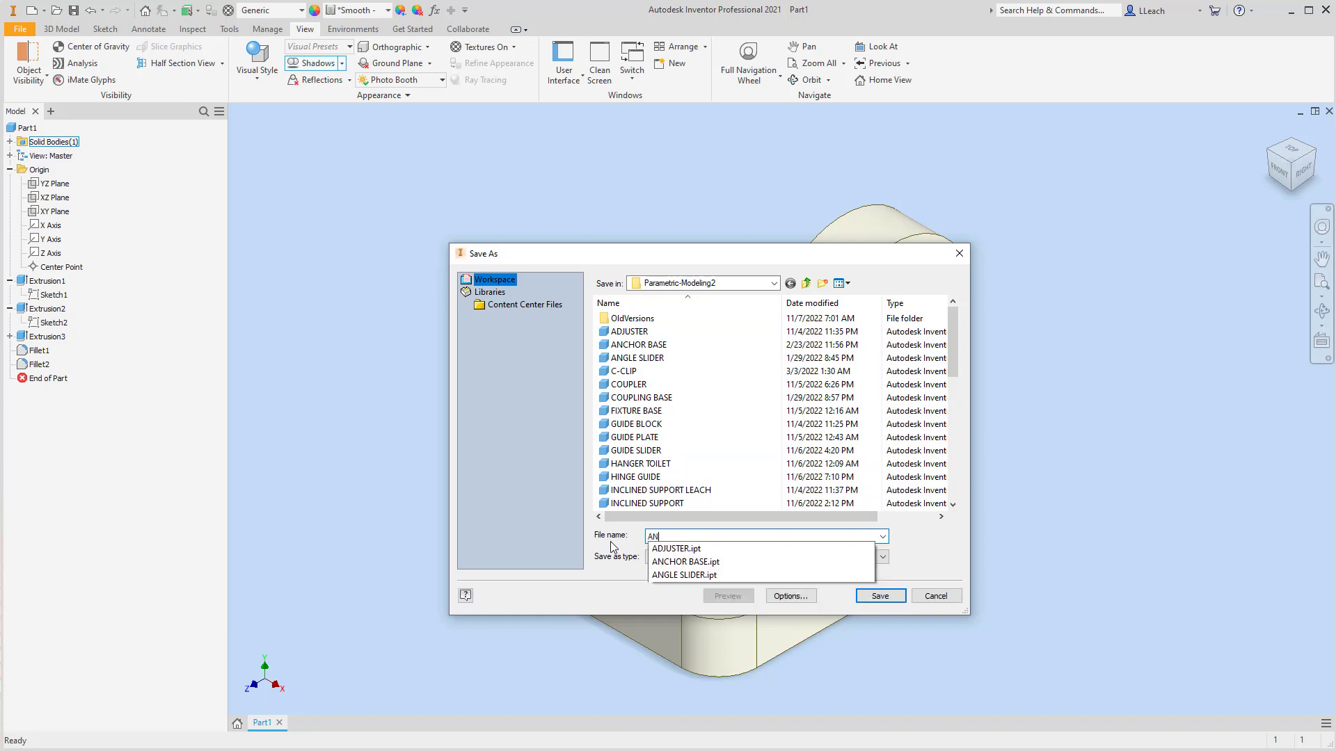
text(CHOR BASE)
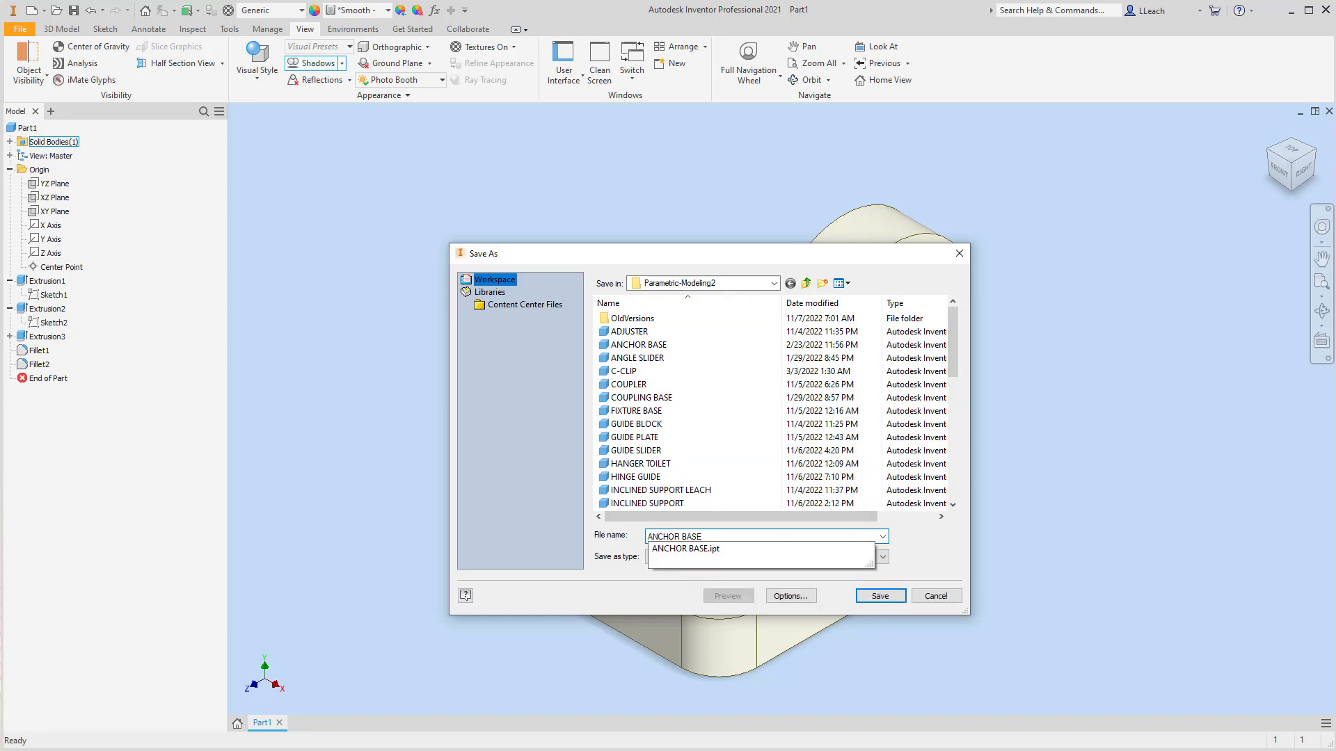
click(875, 598)
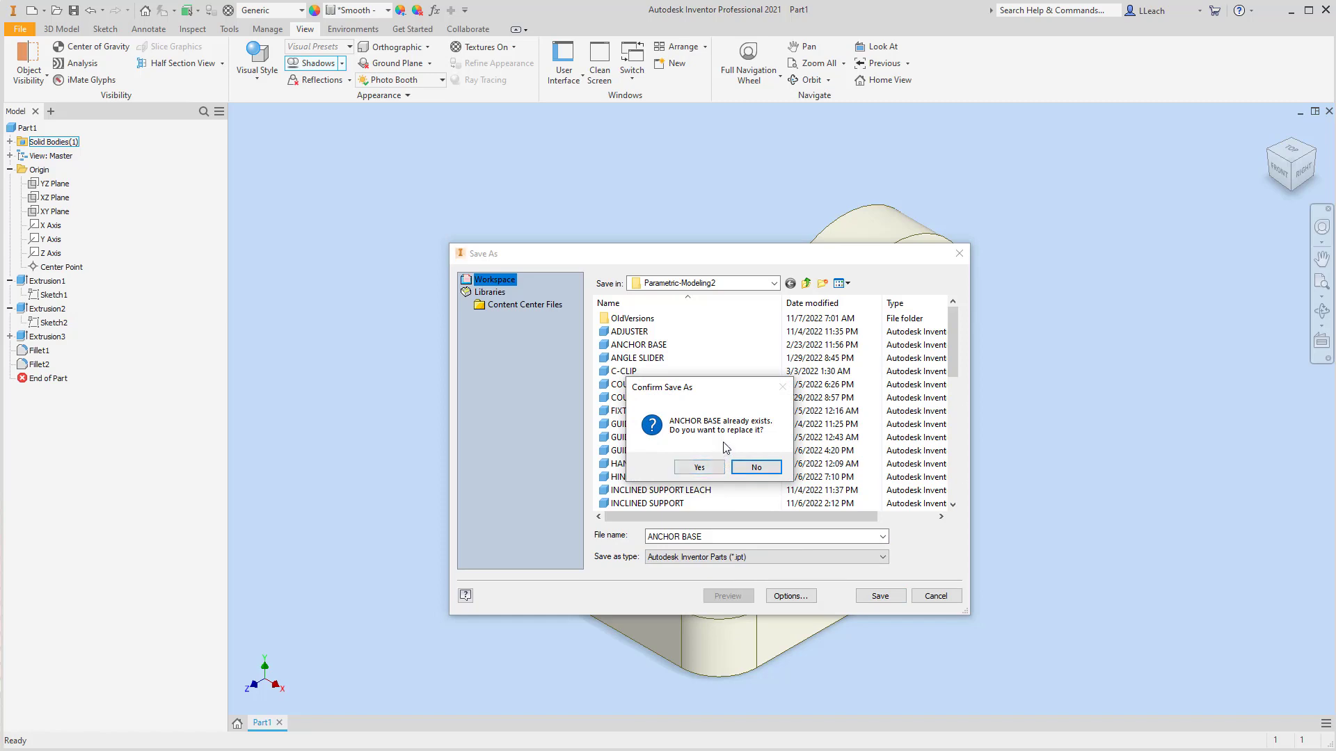
drag(743, 391, 757, 395)
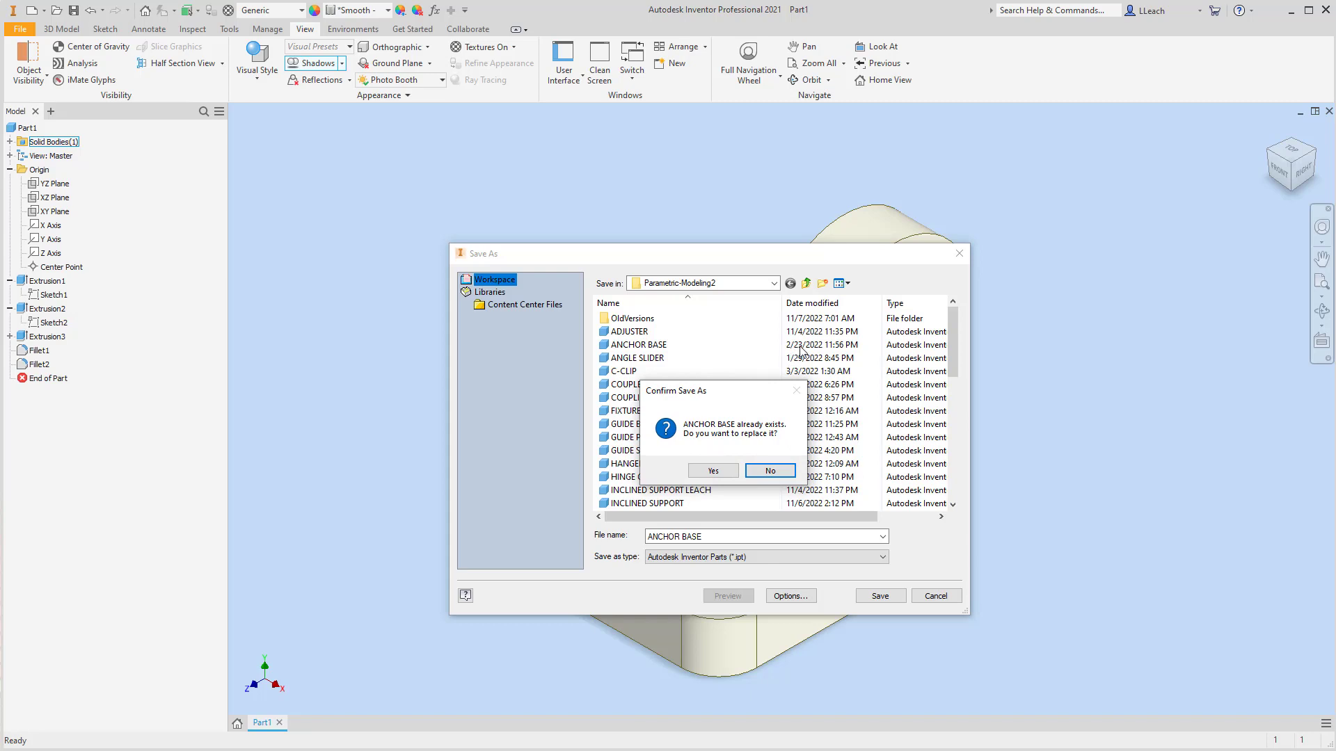
drag(757, 396, 504, 438)
click(459, 512)
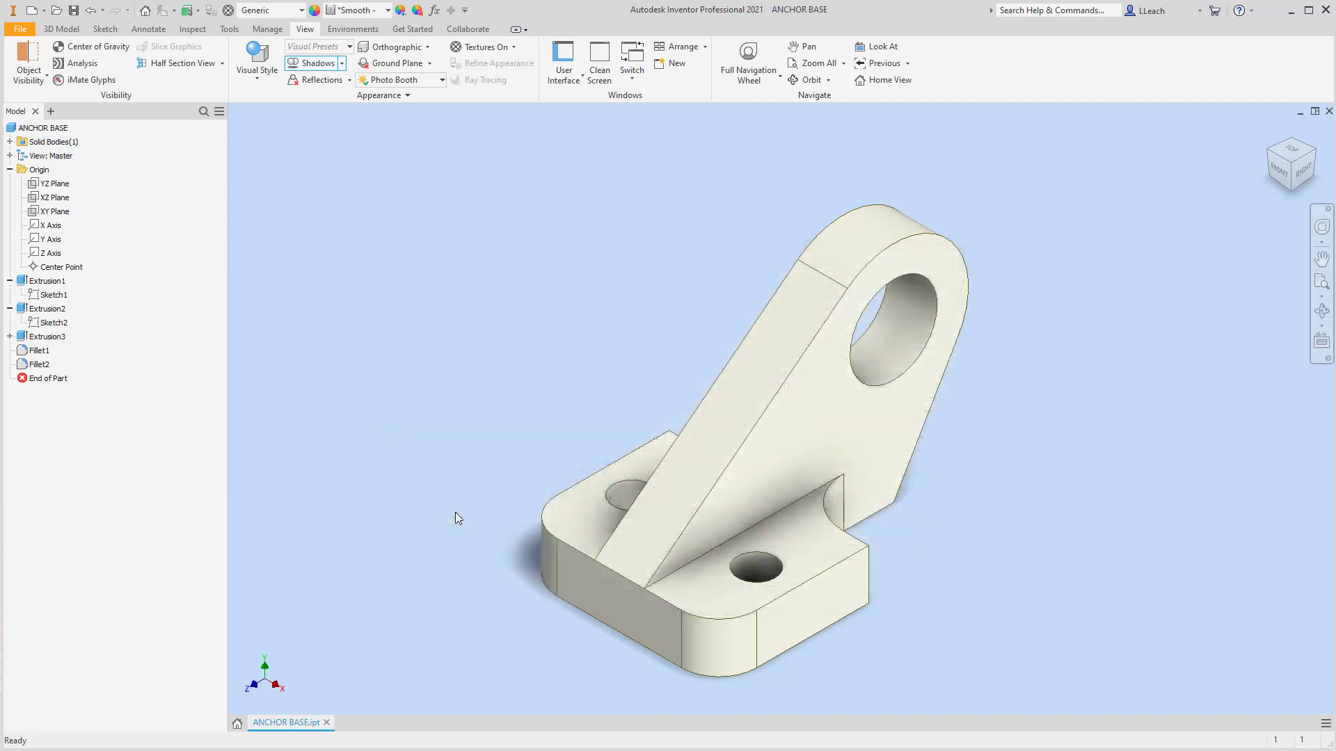